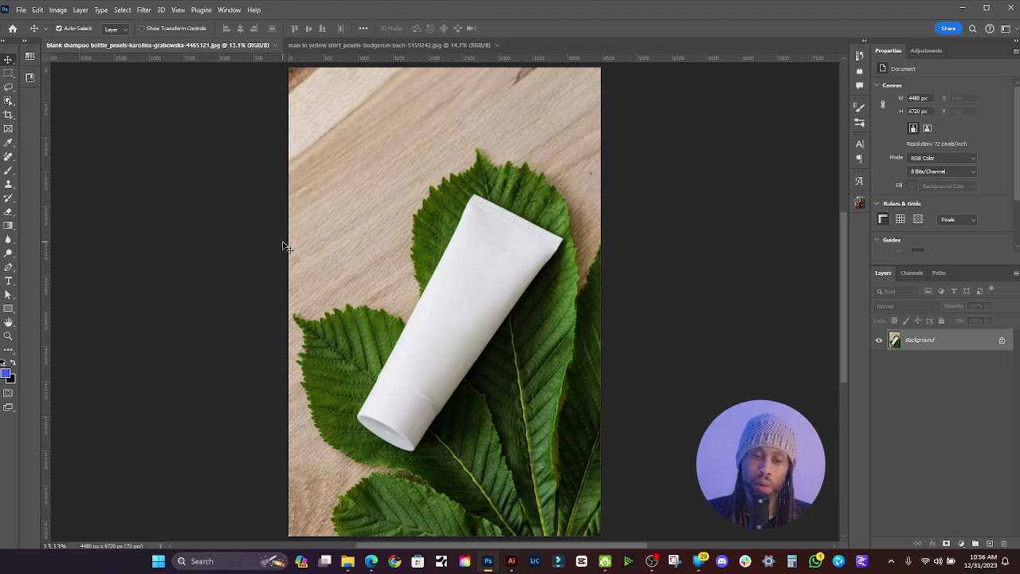
# Step: Review both open product photos, and switch to the browser to examine Pexels shampoo and tshirt results for blank mockup images
pyautogui.click(390, 45)
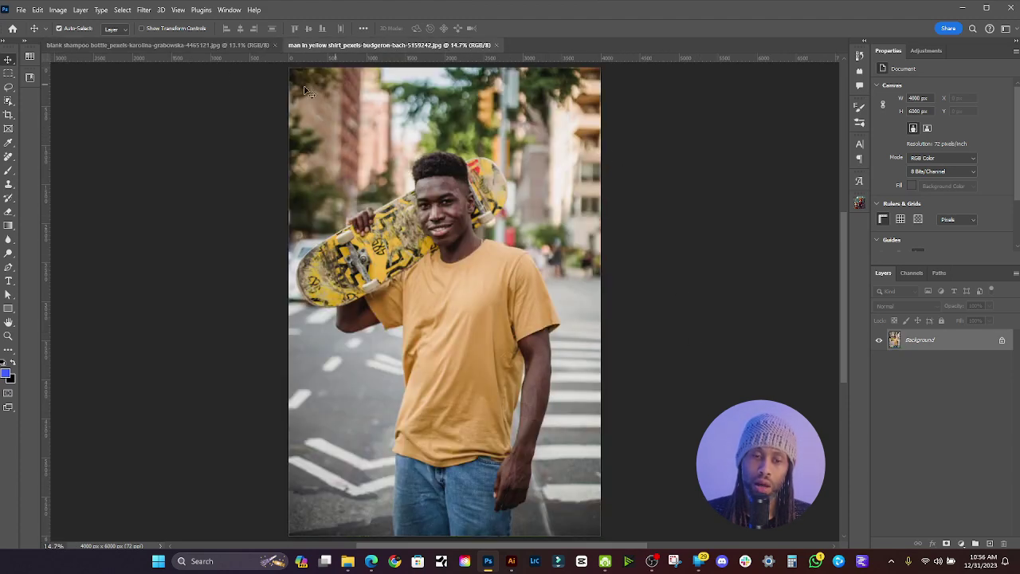
pyautogui.click(204, 45)
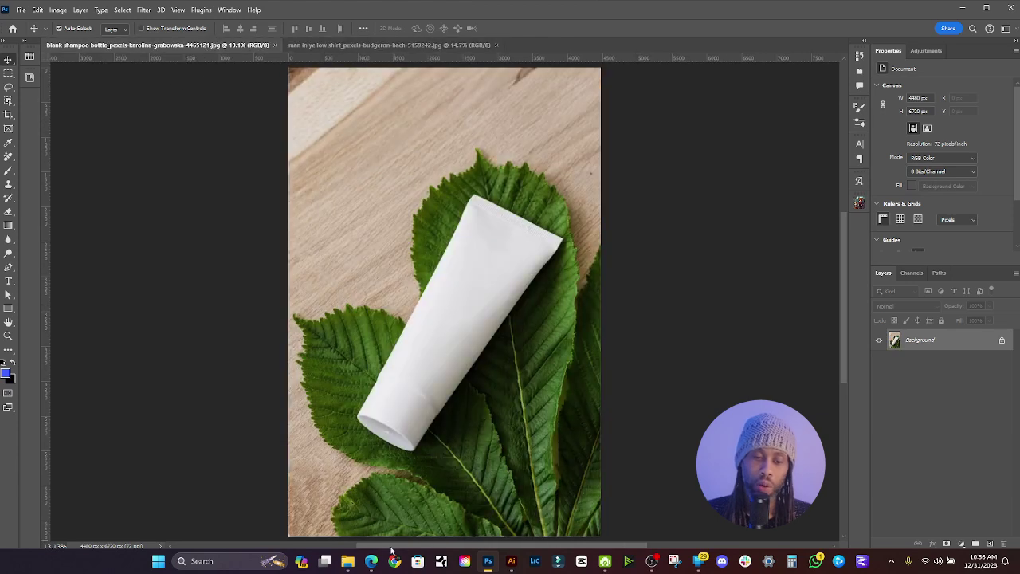
pyautogui.click(371, 563)
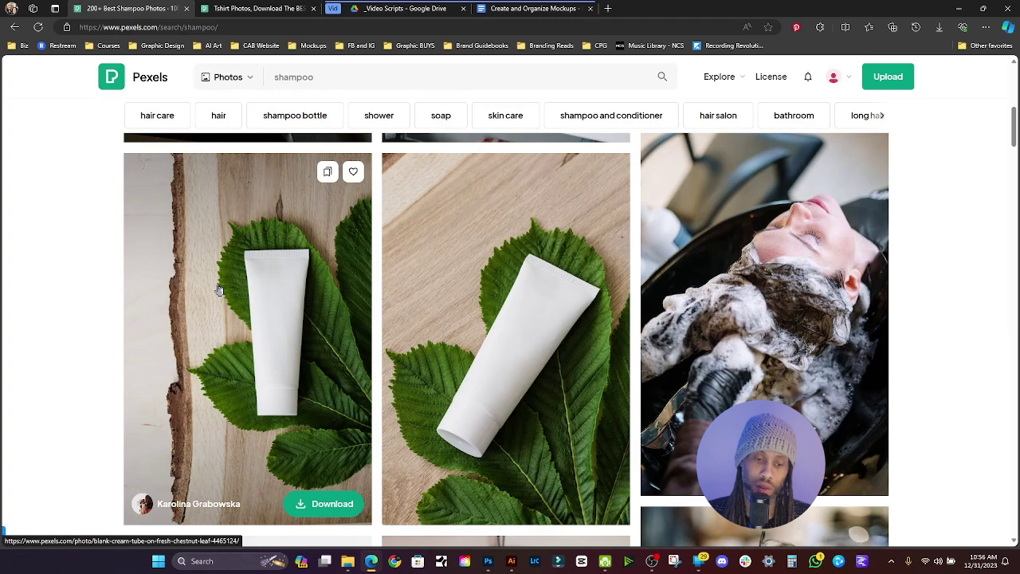
pyautogui.hotkey('ctrl', 'Tab')
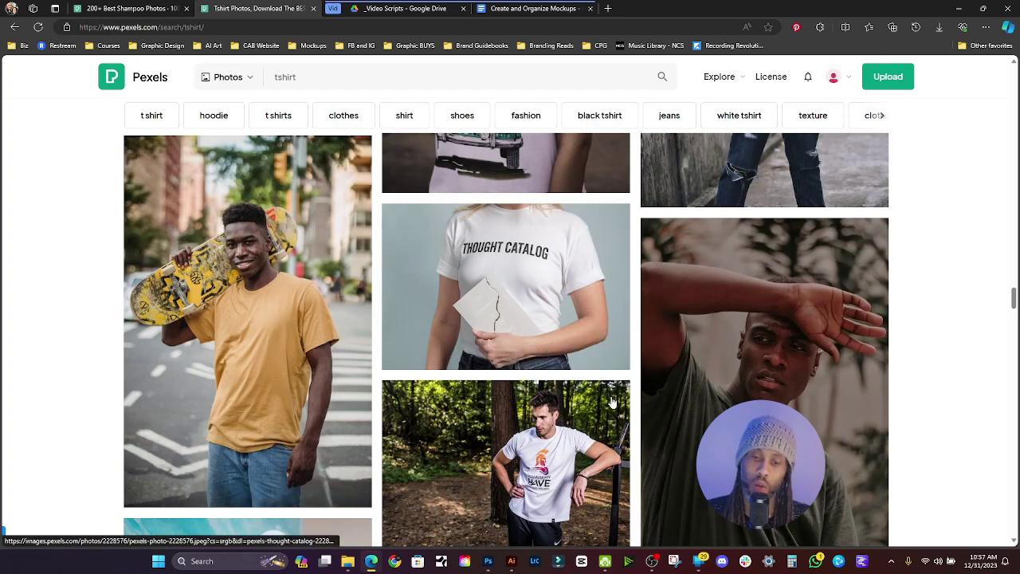
pyautogui.scroll(5, 494, 330)
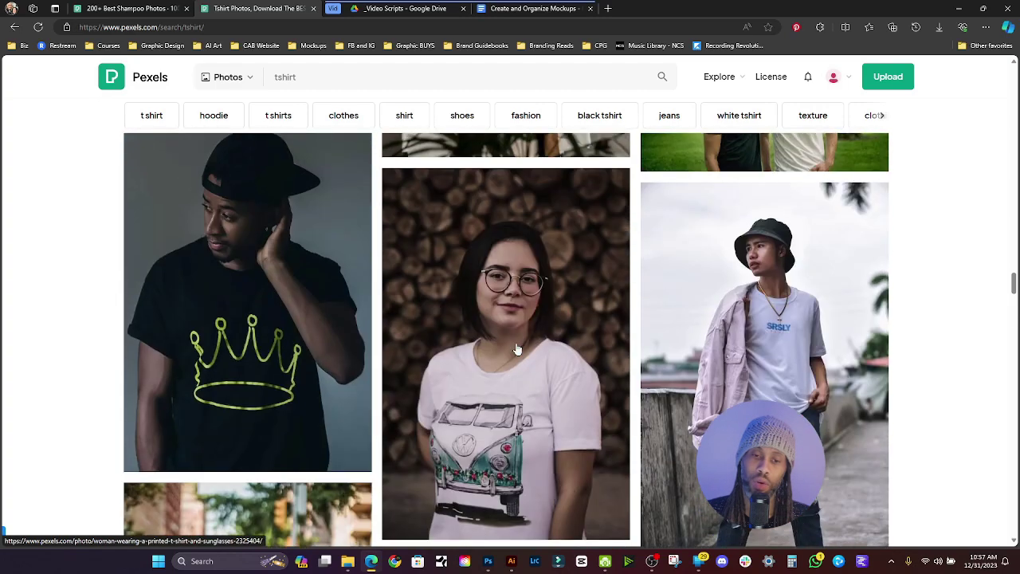
pyautogui.scroll(-3, 639, 296)
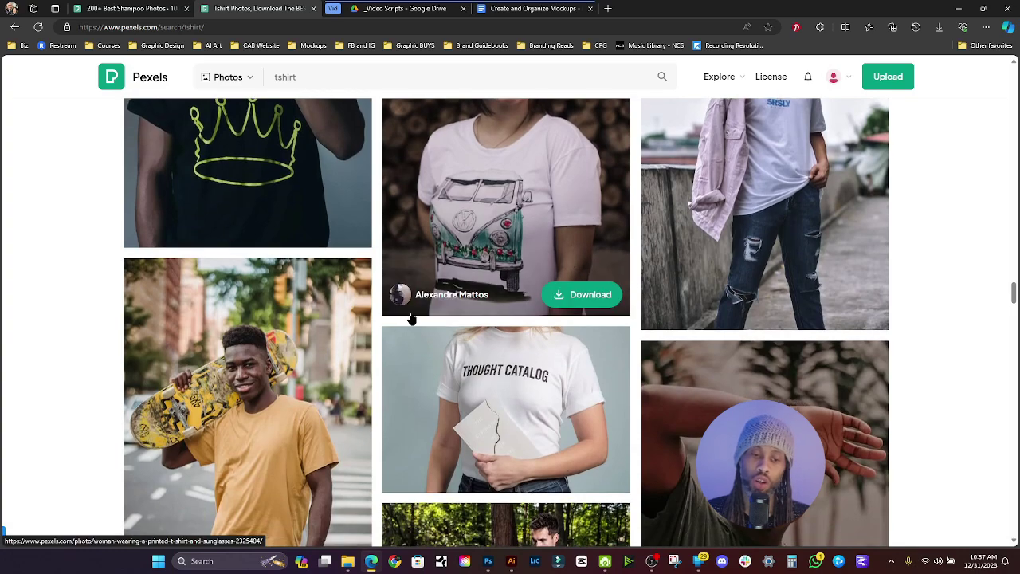
pyautogui.scroll(-3, 233, 216)
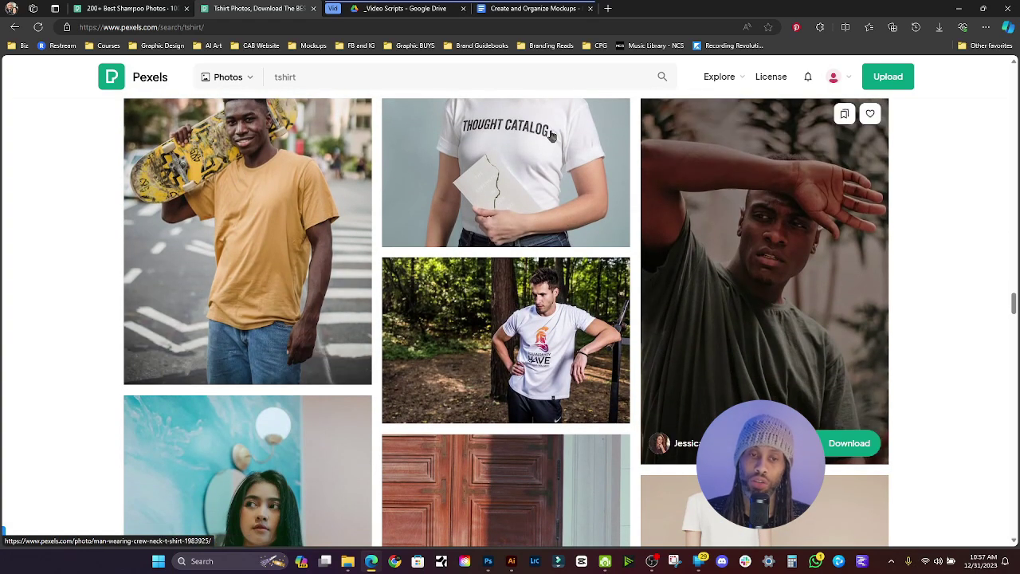
# Step: Switch back to Photoshop and select the white tube in the shampoo bottle photo with the Object Selection Tool
pyautogui.click(487, 561)
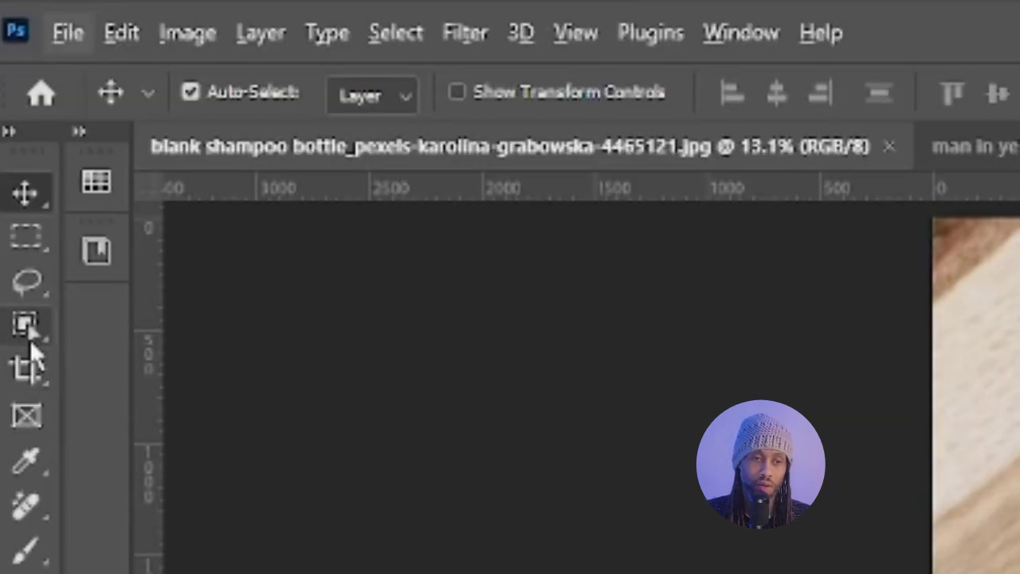
pyautogui.click(29, 330)
pyautogui.rightClick(29, 330)
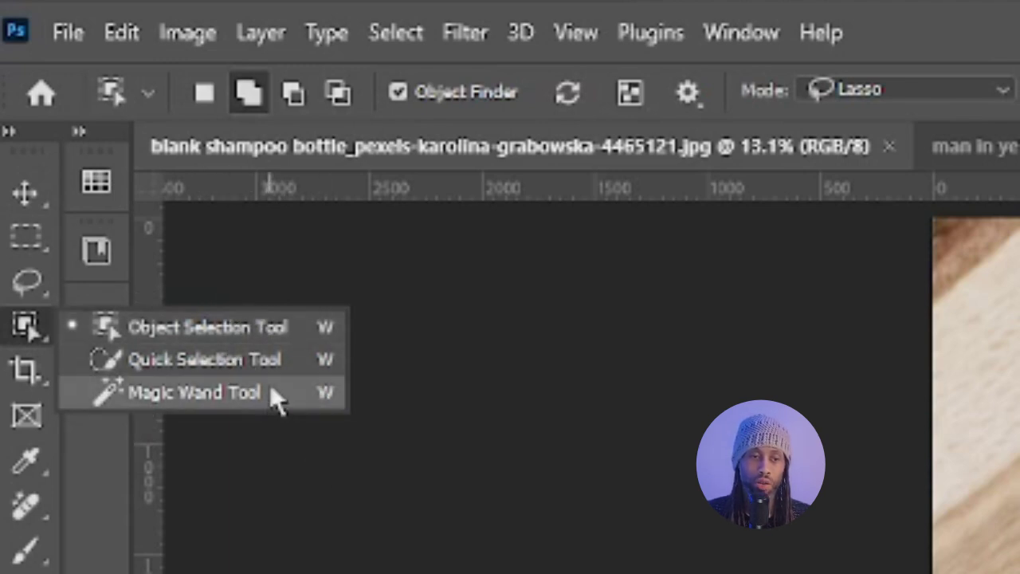
pyautogui.click(261, 327)
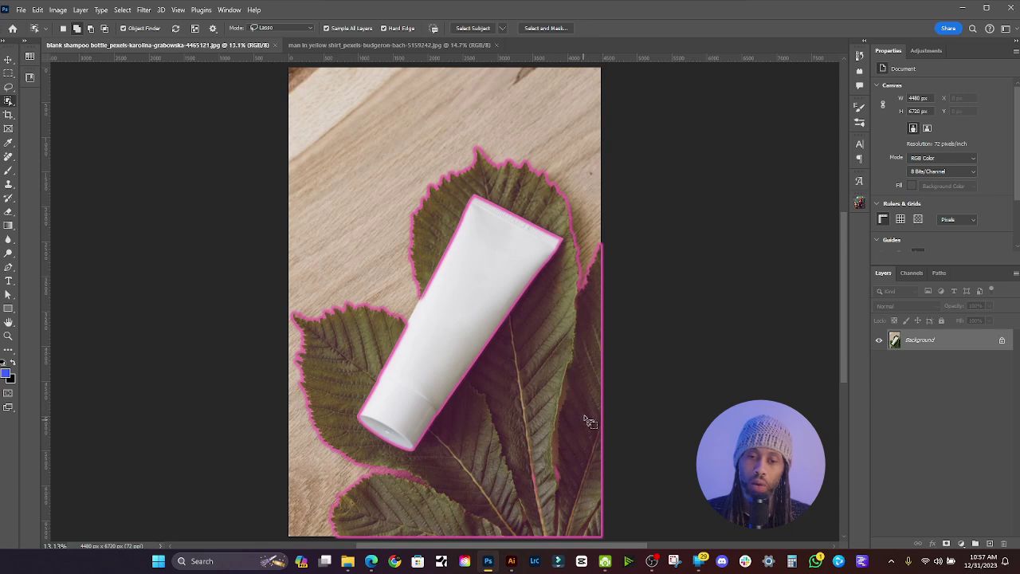
pyautogui.click(484, 291)
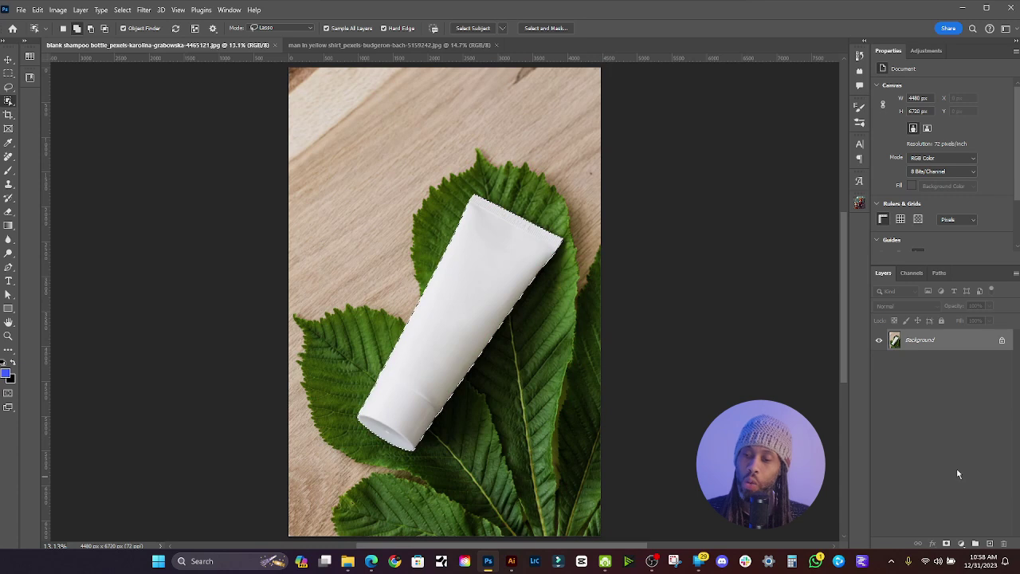
# Step: Add a new layer, place it in a group, and mask the group with the tube selection
pyautogui.click(989, 544)
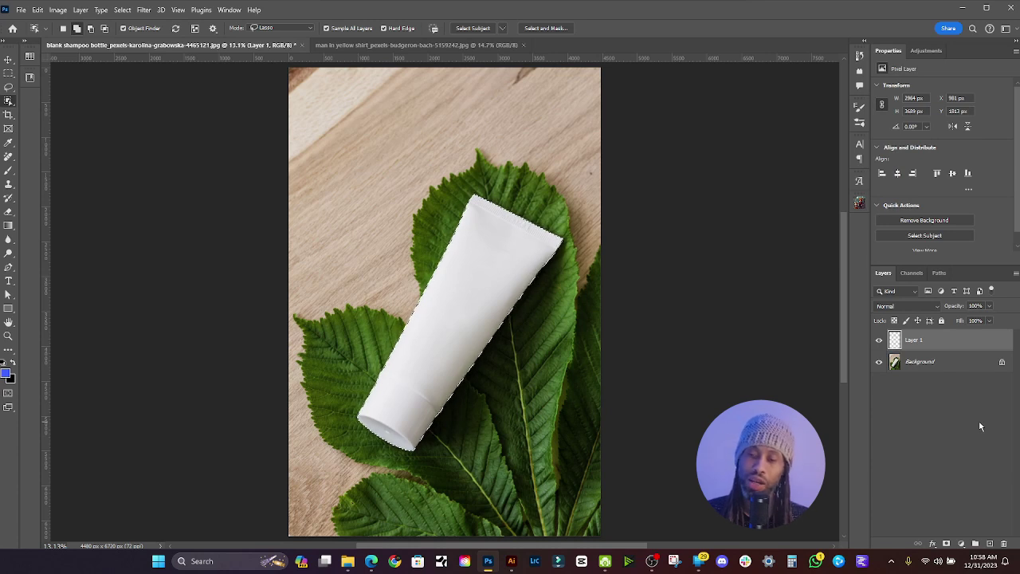
pyautogui.hotkey('ctrl', 'g')
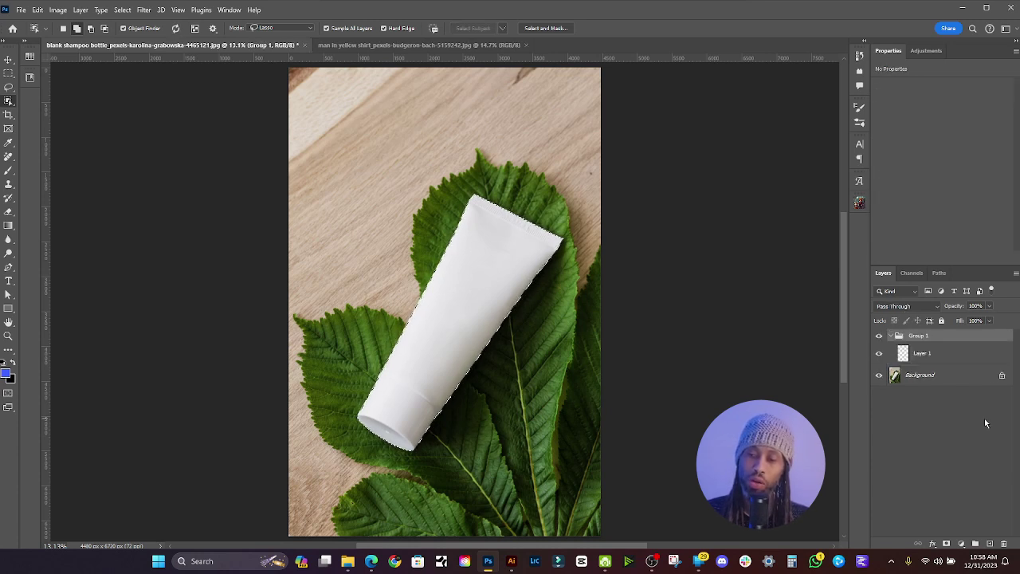
pyautogui.click(947, 543)
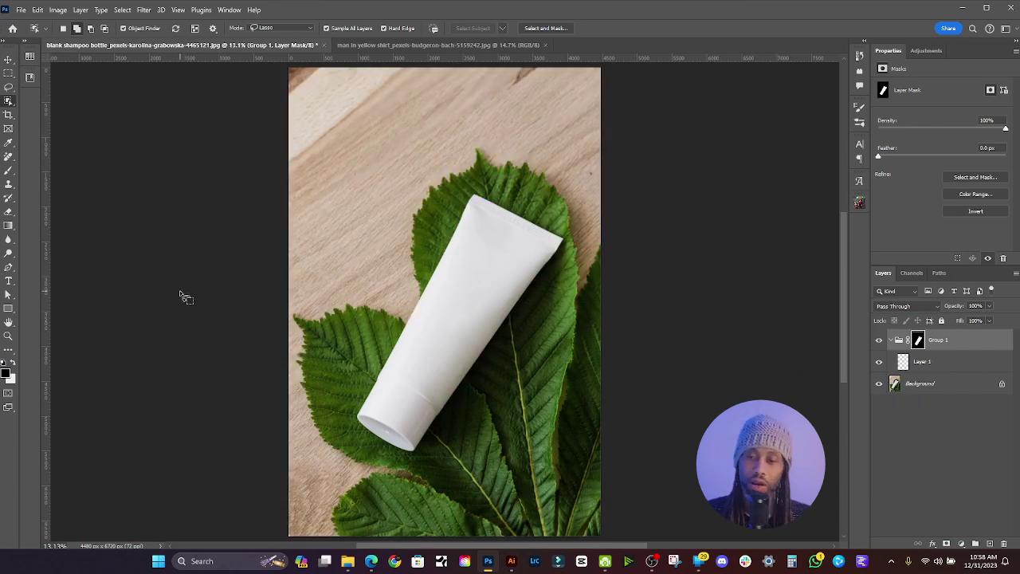
# Step: Rename the masked layer group as Bottle
pyautogui.click(8, 60)
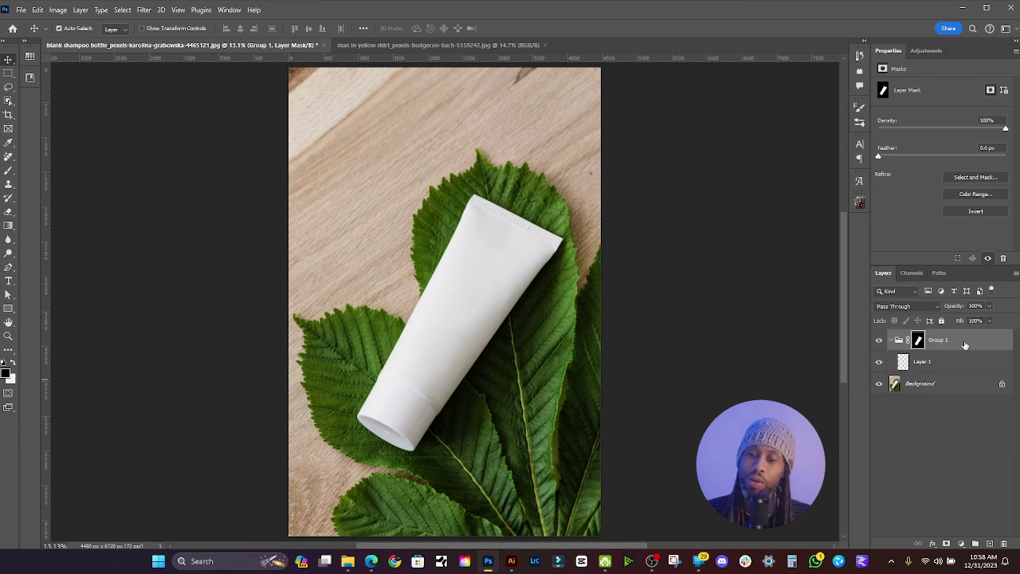
pyautogui.click(911, 341)
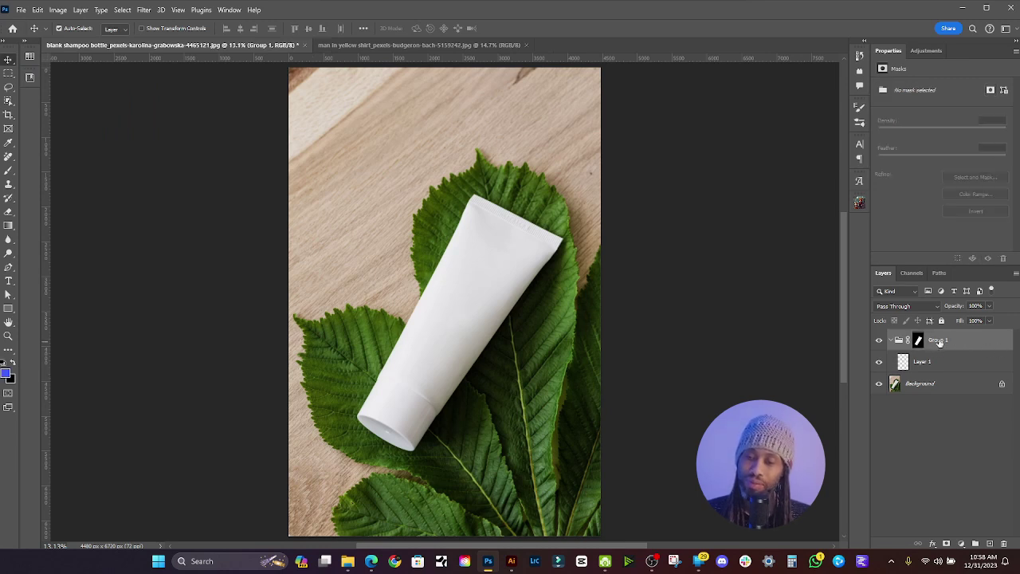
pyautogui.doubleClick(939, 340)
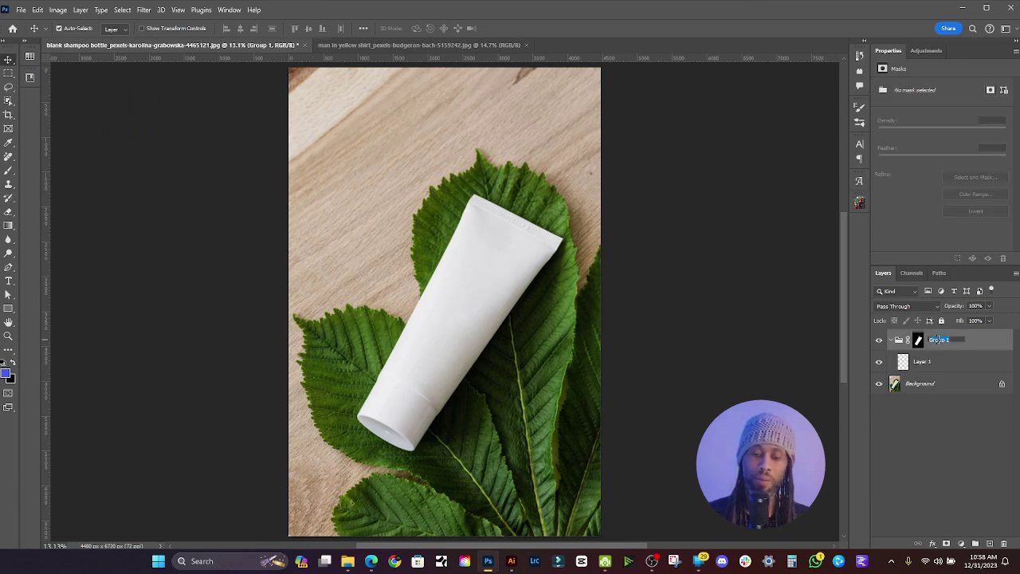
pyautogui.write('Bottle')
pyautogui.press('Return')
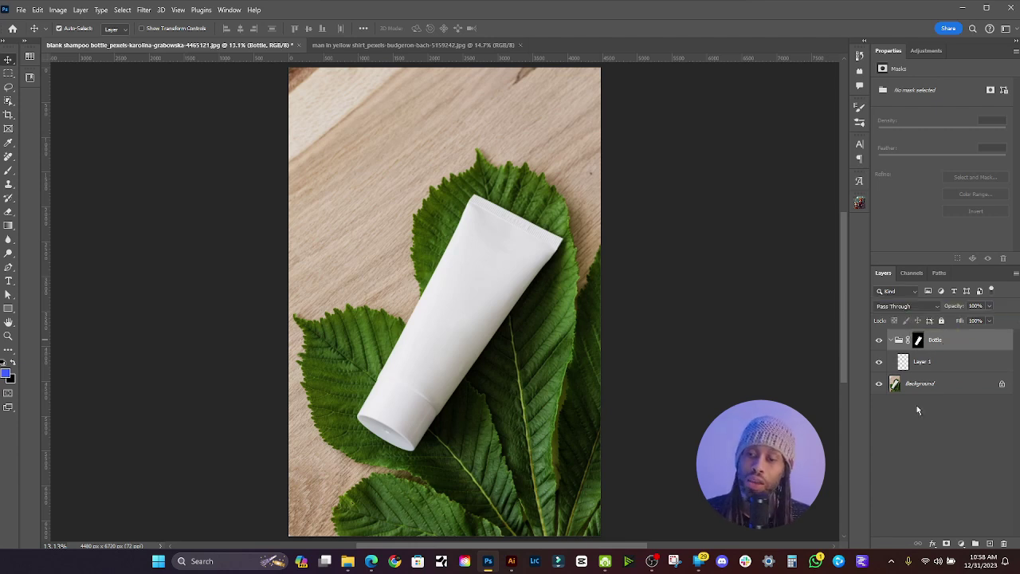
# Step: Add a Solid Color fill layer inside the Bottle group with the dark blue color #3b4787
pyautogui.click(951, 362)
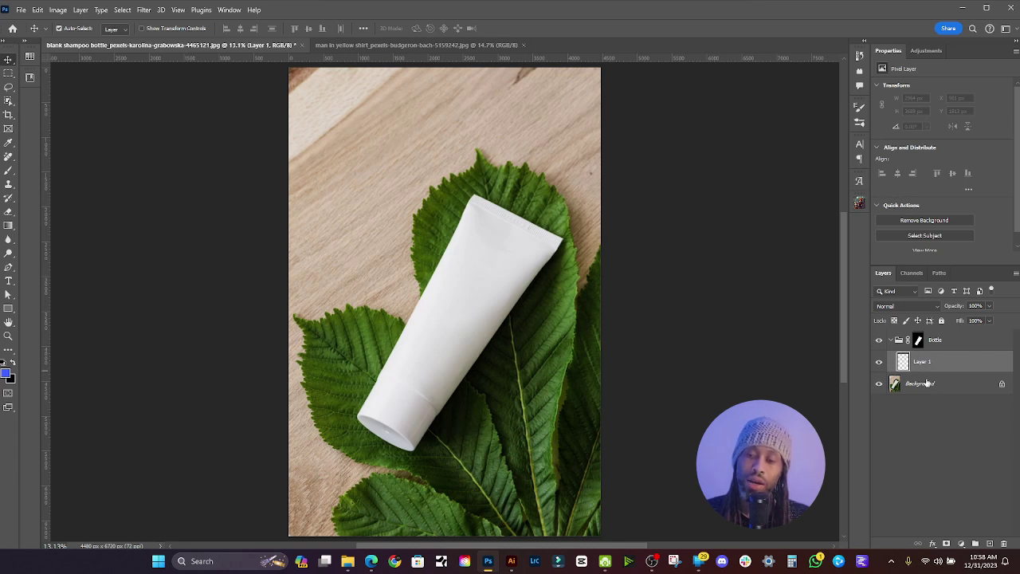
pyautogui.click(918, 341)
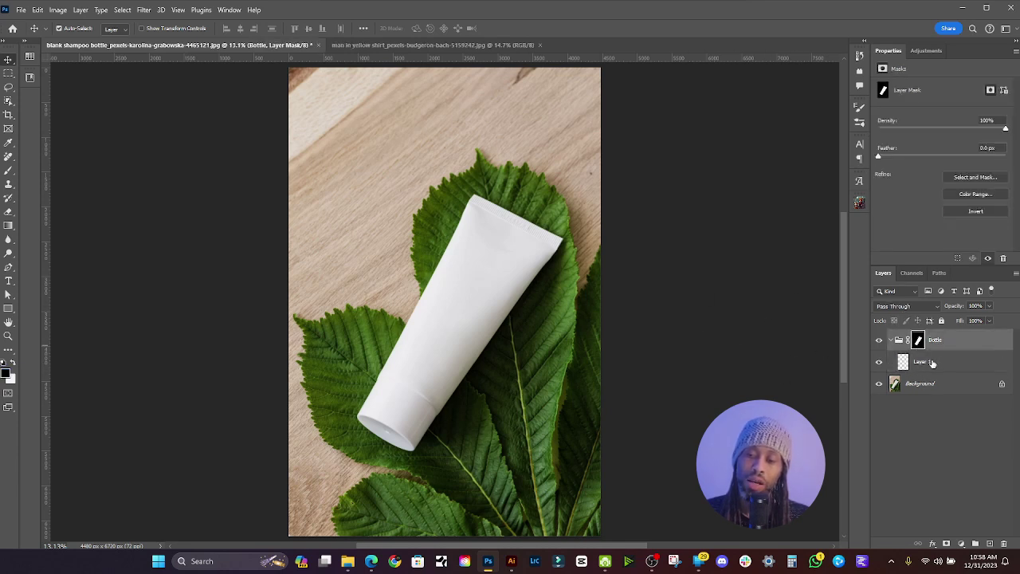
pyautogui.click(923, 372)
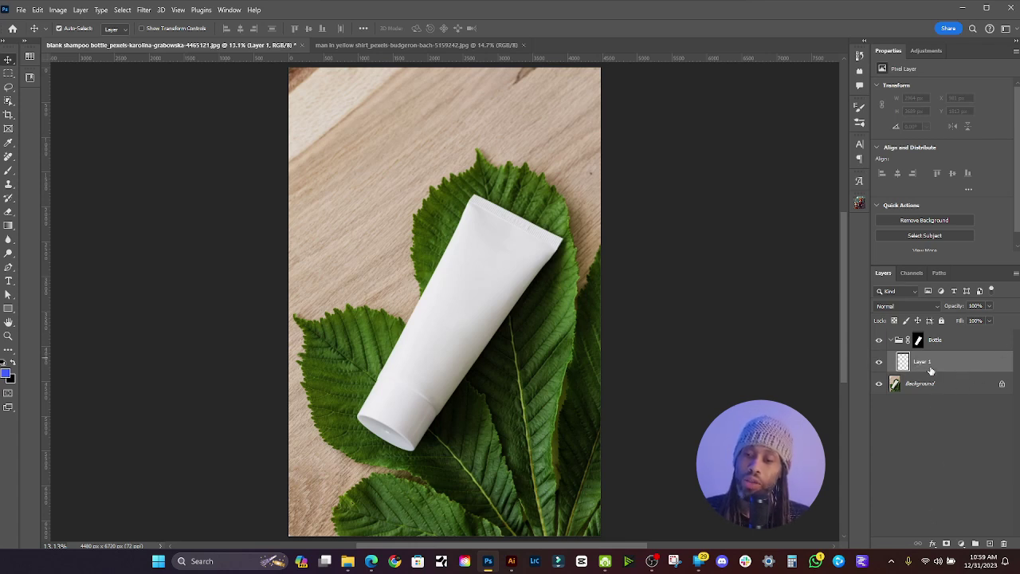
pyautogui.click(962, 544)
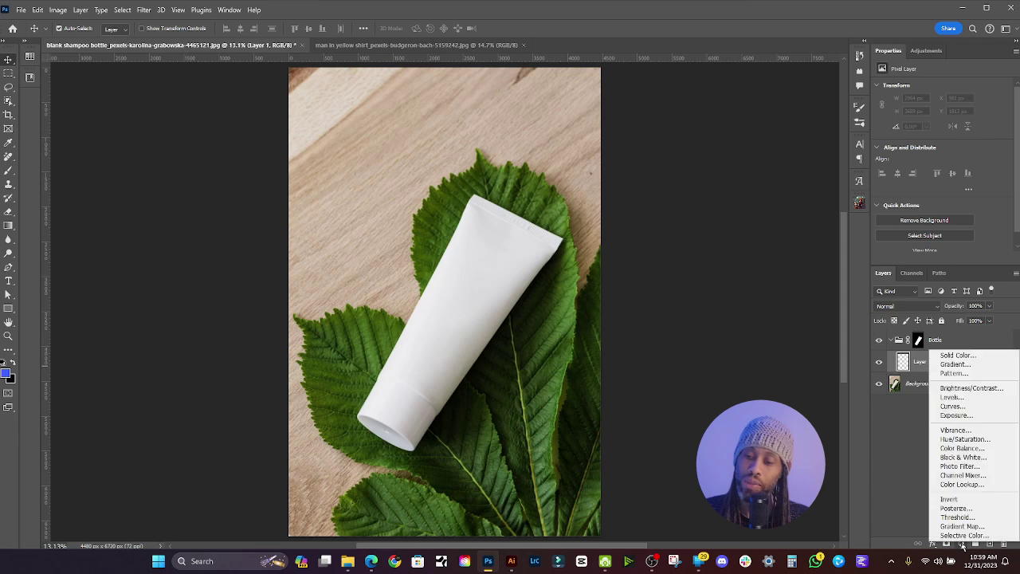
pyautogui.click(982, 357)
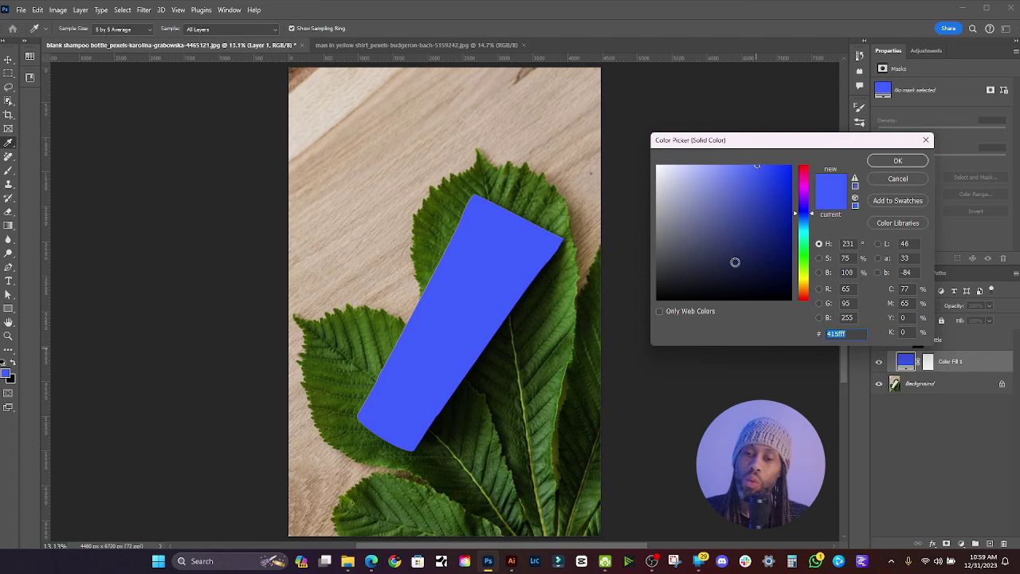
pyautogui.click(725, 224)
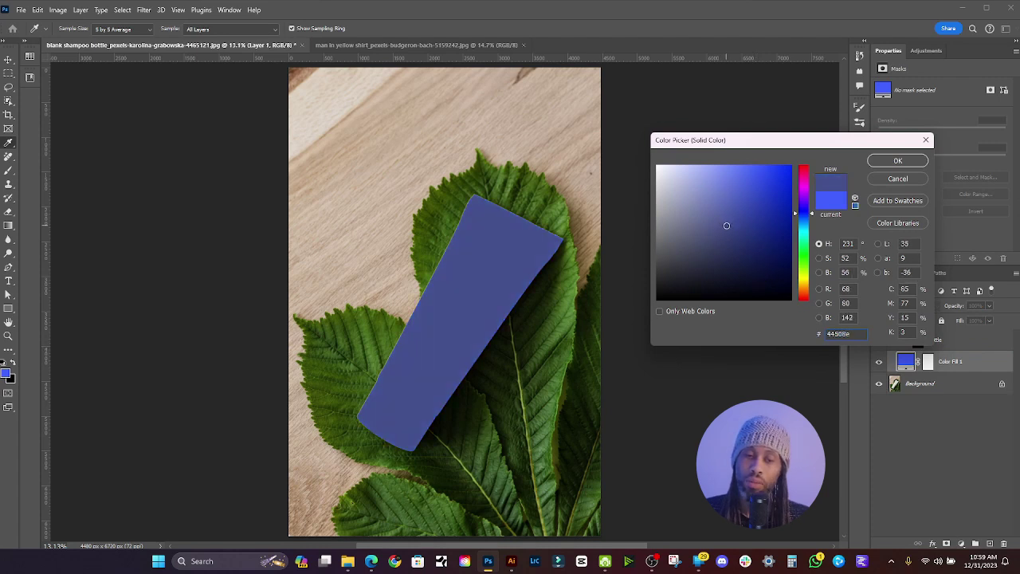
pyautogui.moveTo(726, 227); pyautogui.dragTo(733, 229)
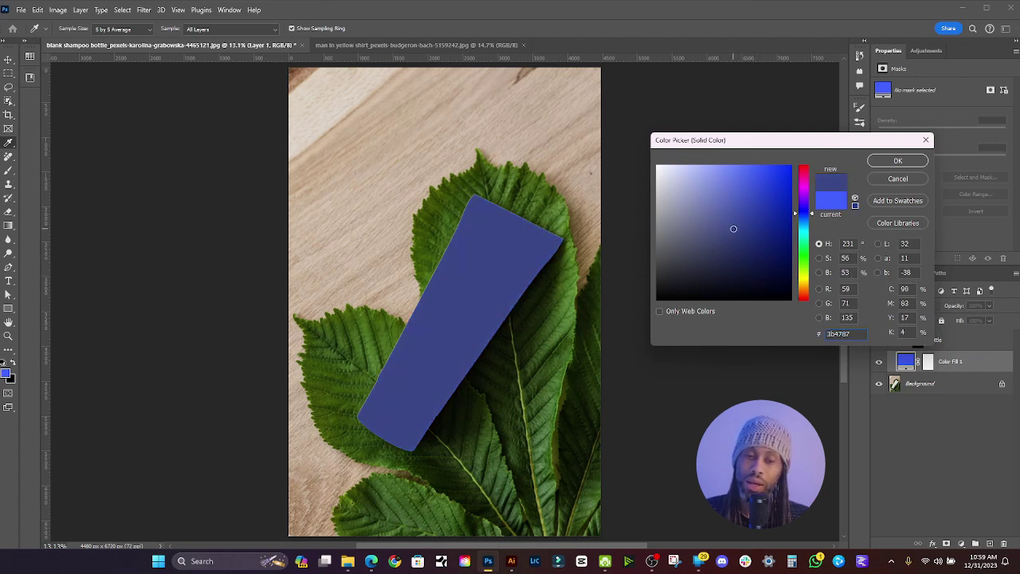
pyautogui.click(901, 161)
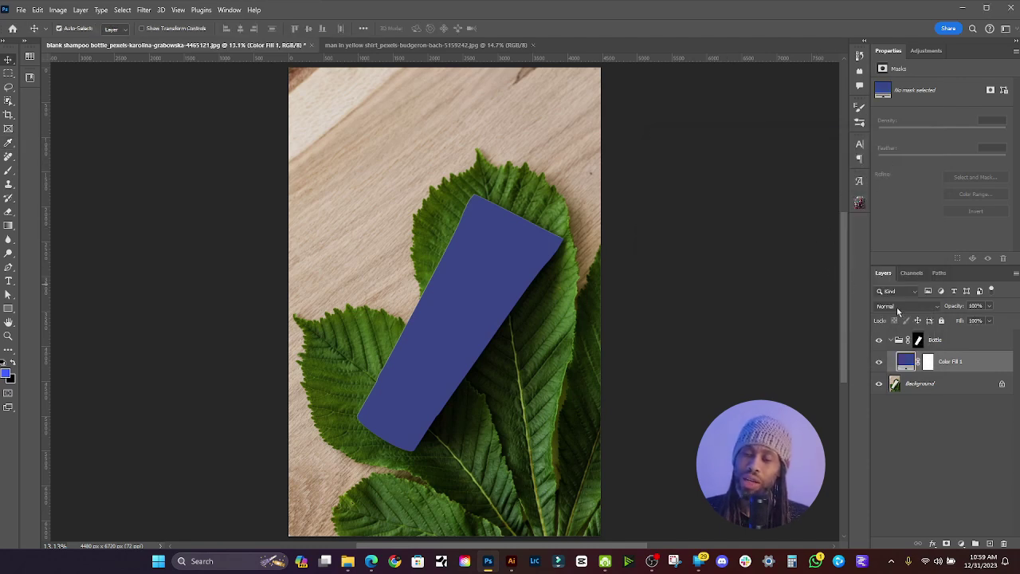
# Step: Set the color fill layer's blend mode to Linear Burn and its Fill to 89%
pyautogui.click(897, 308)
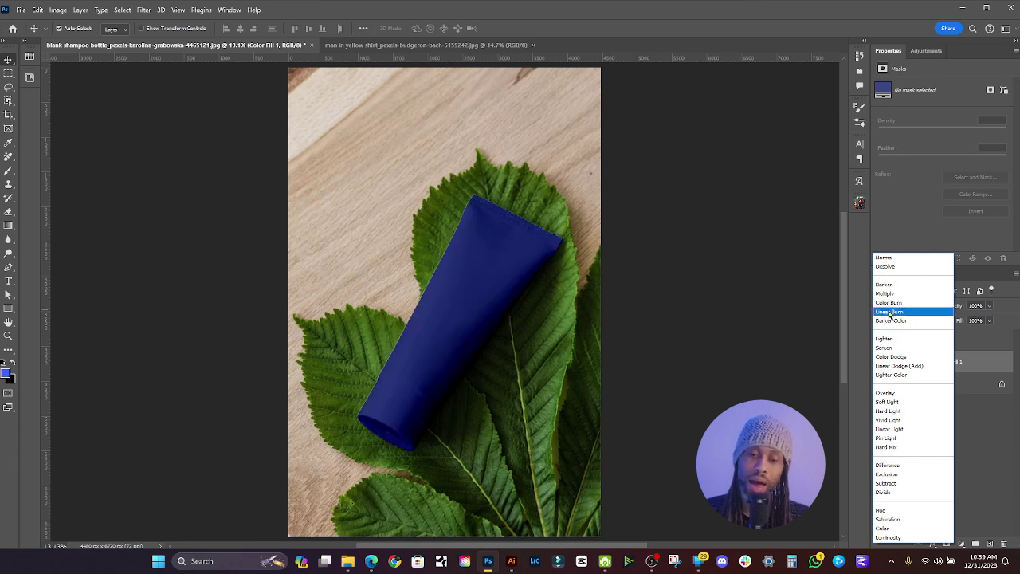
pyautogui.click(892, 311)
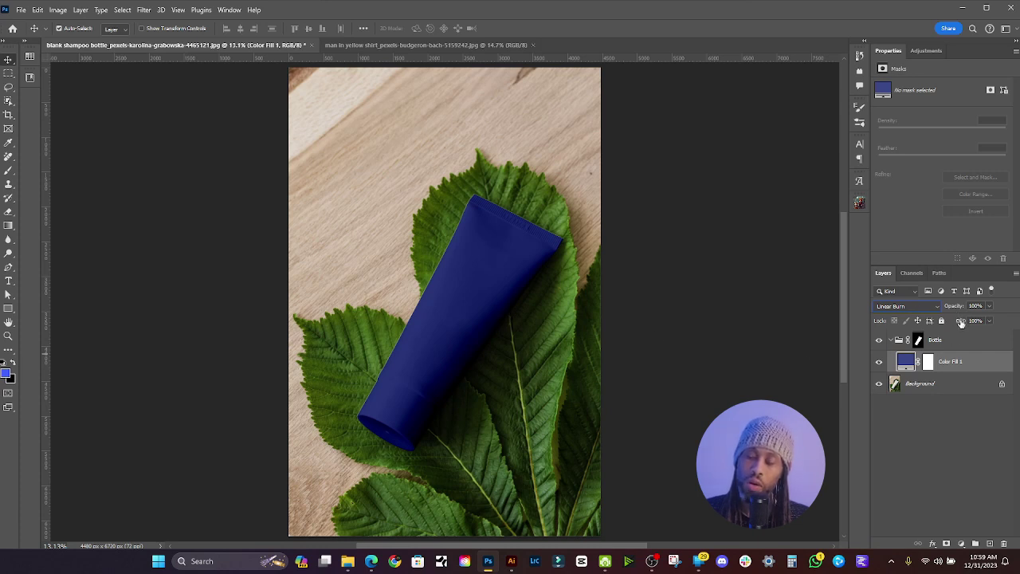
pyautogui.moveTo(961, 321); pyautogui.dragTo(955, 322)
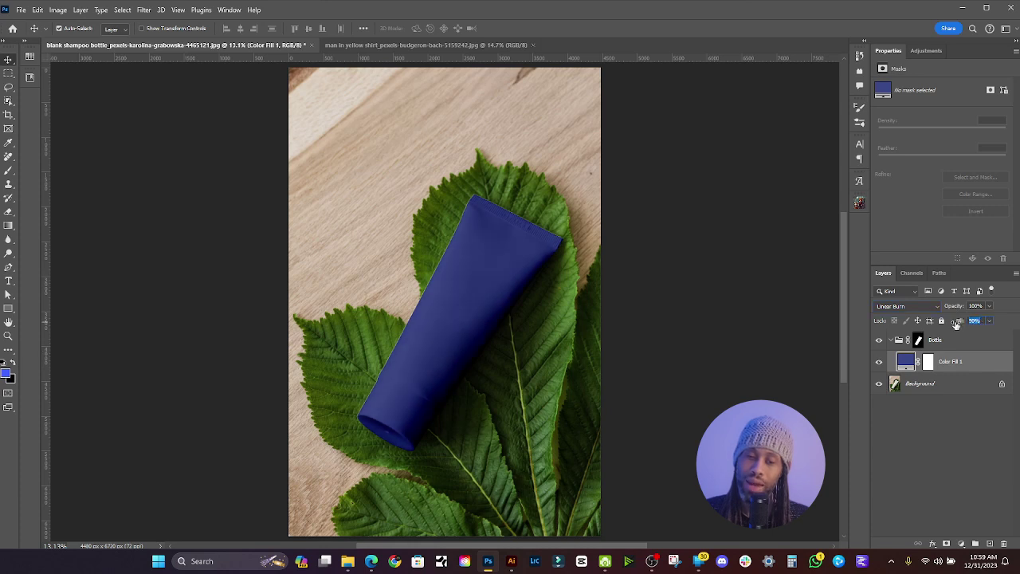
pyautogui.click(973, 321)
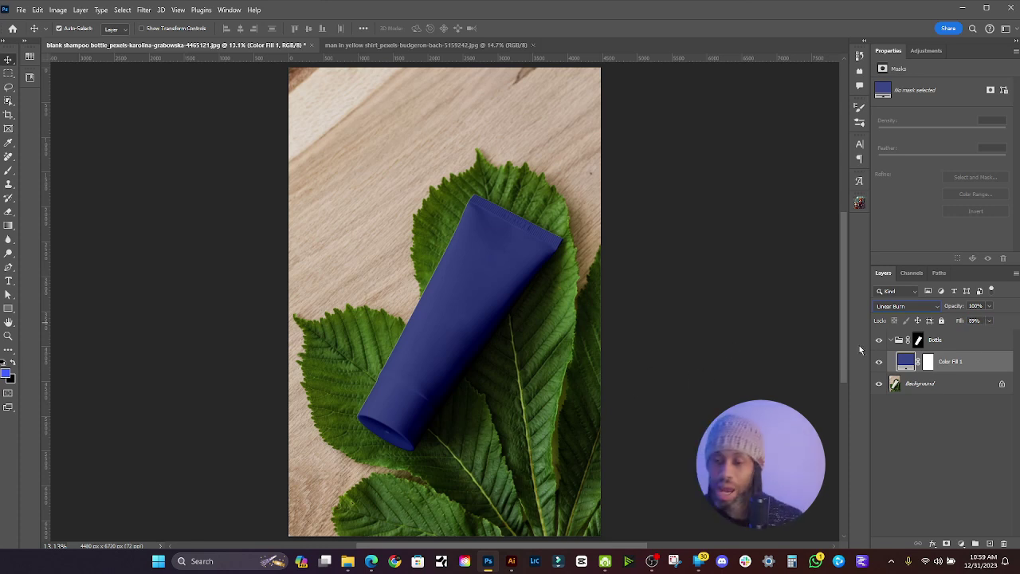
# Step: Rename the color fill layer as Bottle Color
pyautogui.click(957, 387)
pyautogui.click(950, 363)
pyautogui.doubleClick(949, 362)
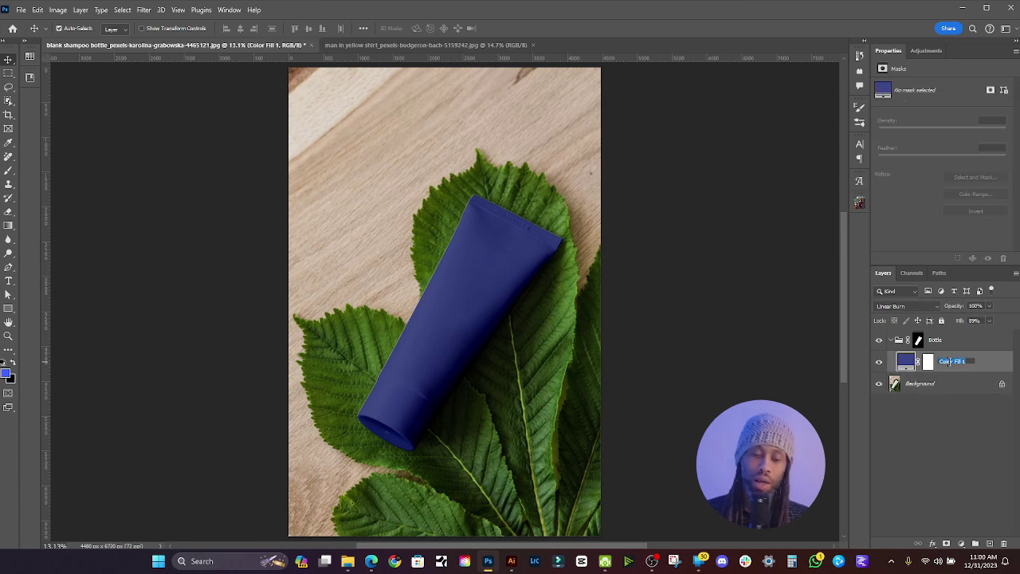
pyautogui.write('Bottle Color')
pyautogui.press('Return')
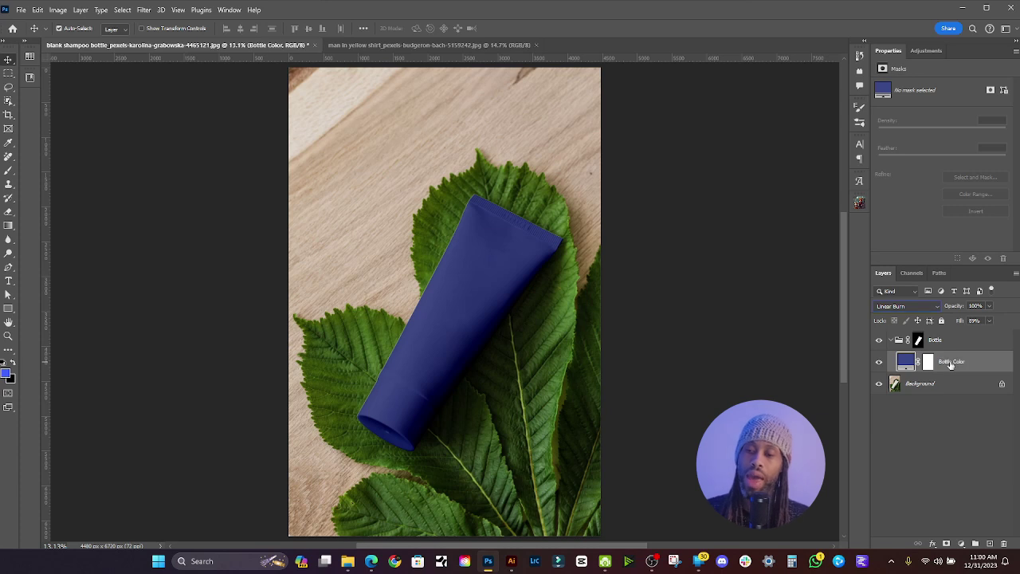
# Step: Preview the Bottle Color fill in teal #3a7287 and cancel the color change
pyautogui.doubleClick(905, 361)
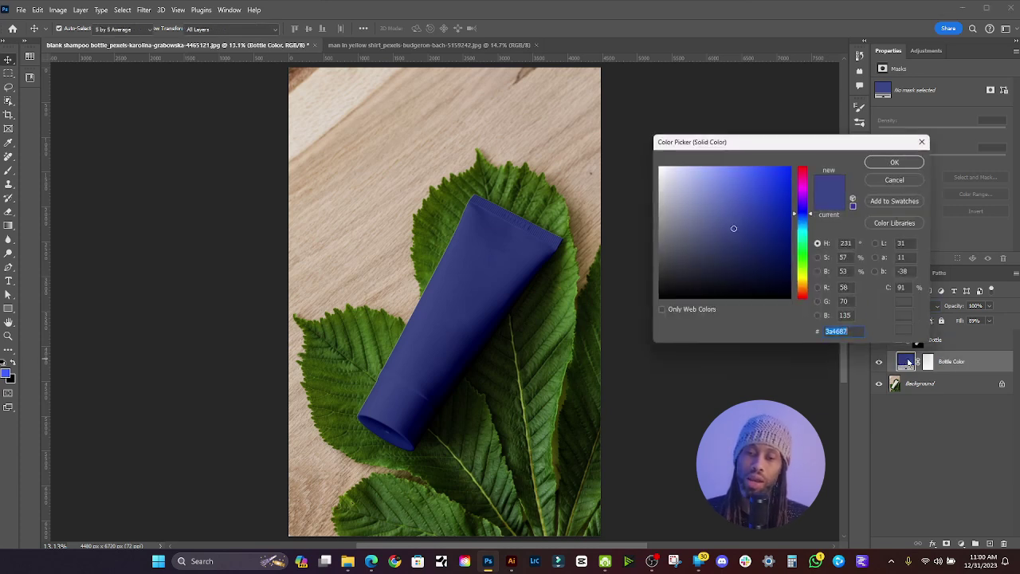
pyautogui.moveTo(801, 211)
pyautogui.mouseDown()
pyautogui.moveTo(802, 278)
pyautogui.moveTo(790, 206)
pyautogui.moveTo(797, 278)
pyautogui.moveTo(805, 227)
pyautogui.mouseUp()
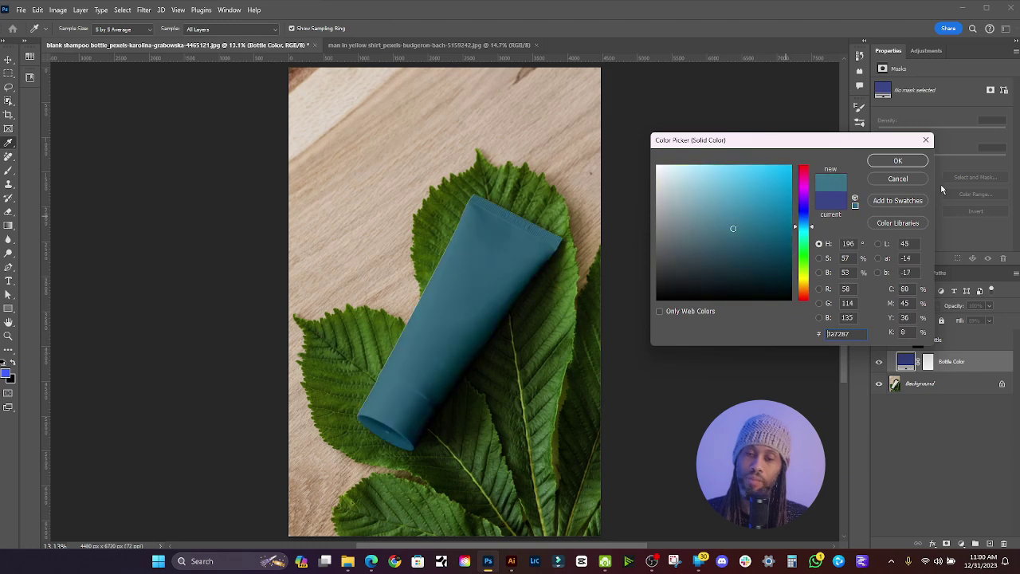
pyautogui.click(890, 180)
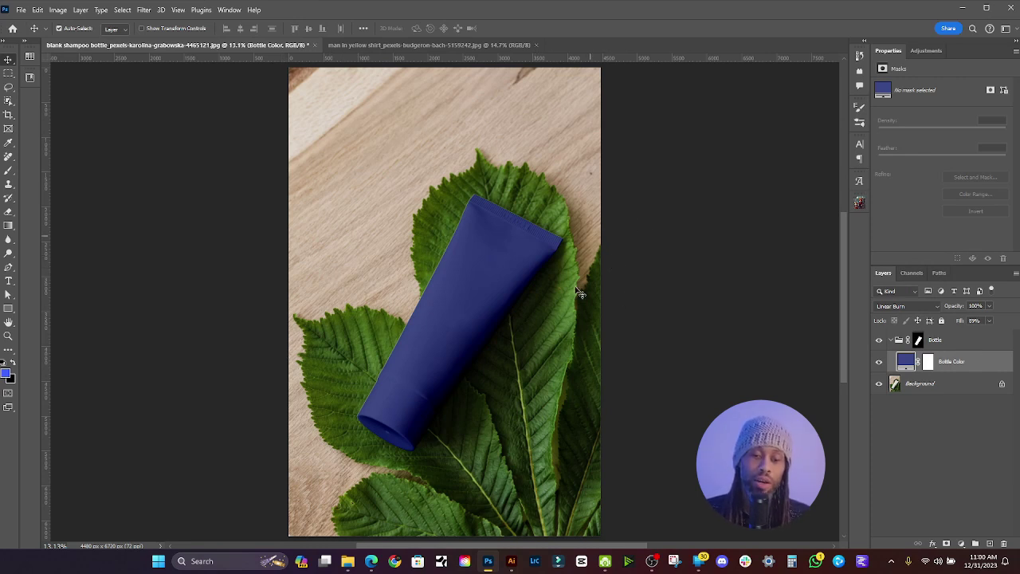
pyautogui.click(348, 561)
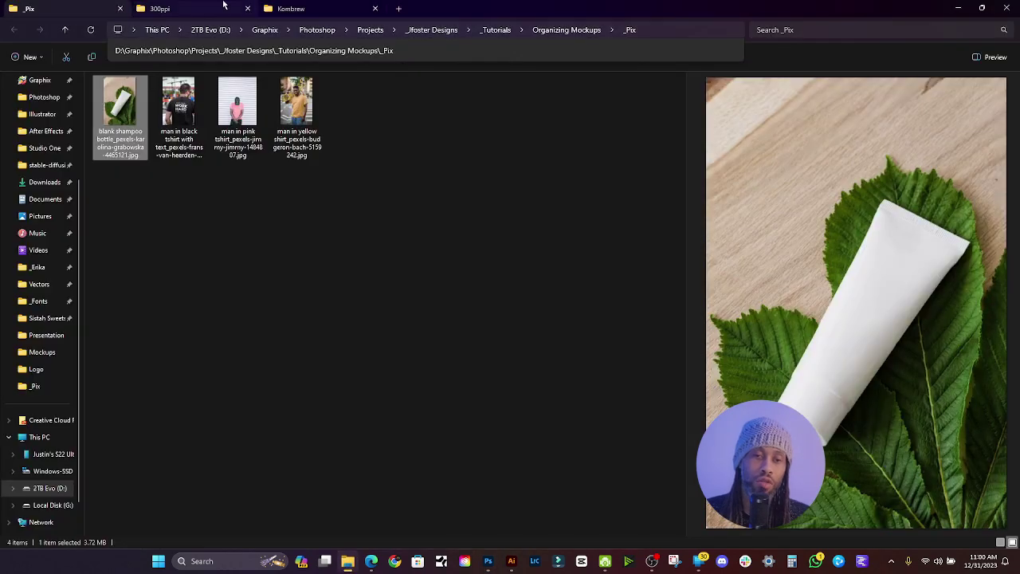
pyautogui.click(181, 103)
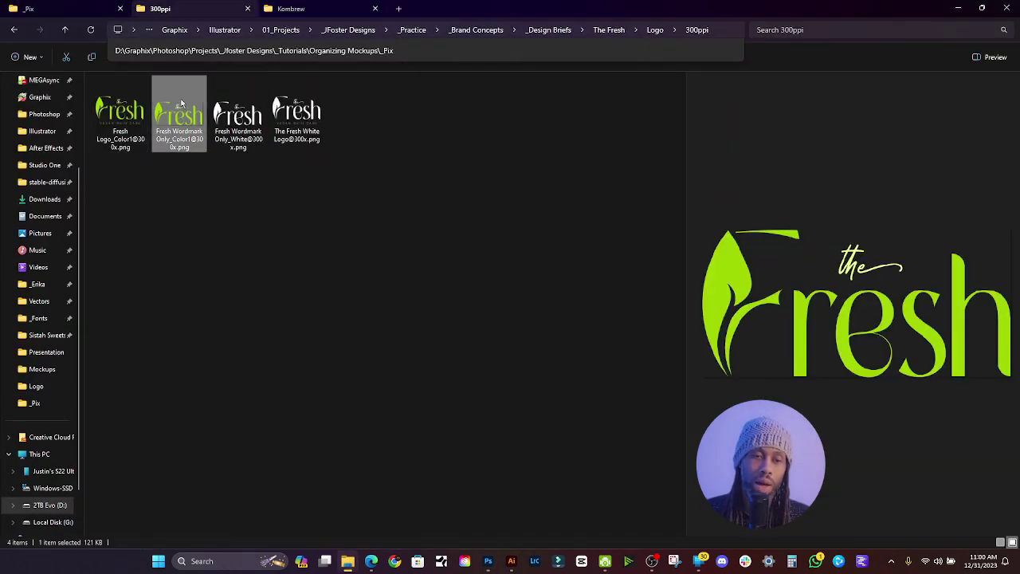
pyautogui.moveTo(183, 114); pyautogui.dragTo(454, 311)
pyautogui.press('Return')
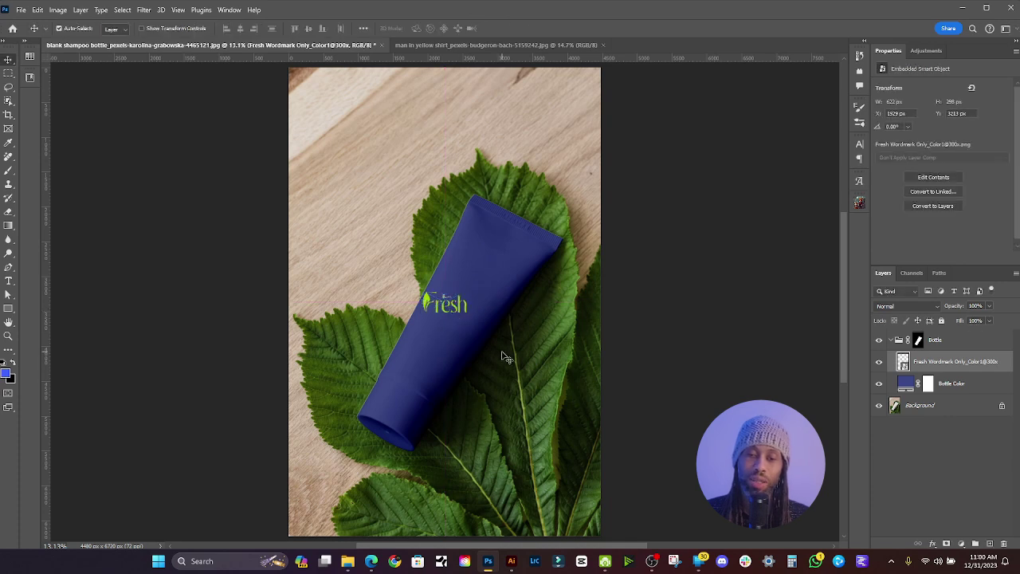
# Step: Rename the placed wordmark layer as Graphic
pyautogui.doubleClick(938, 363)
pyautogui.write('Graphic')
pyautogui.press('Return')
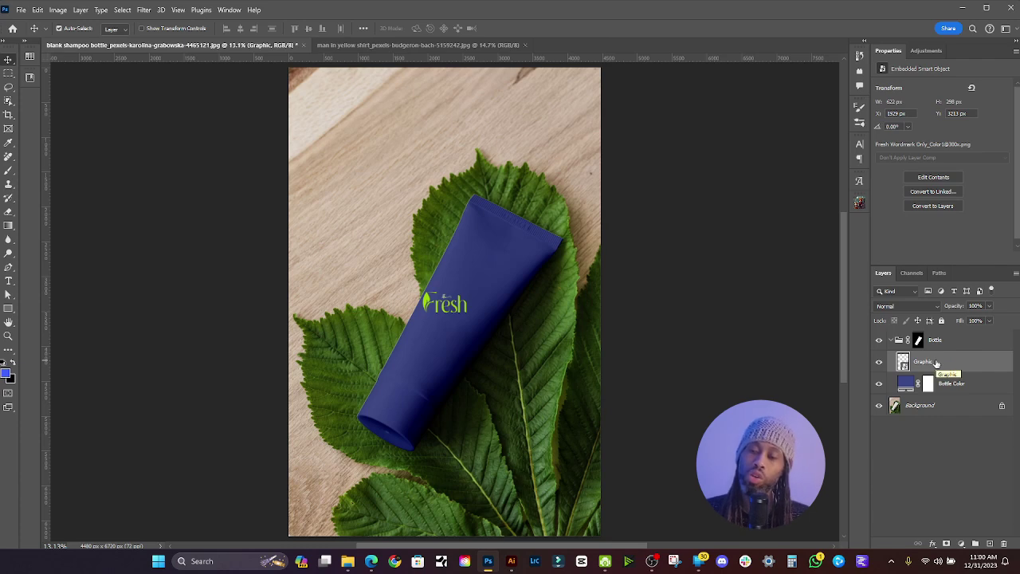
# Step: Enlarge the Graphic wordmark from its center to about 1674 × 802 px with Free Transform
pyautogui.rightClick(937, 362)
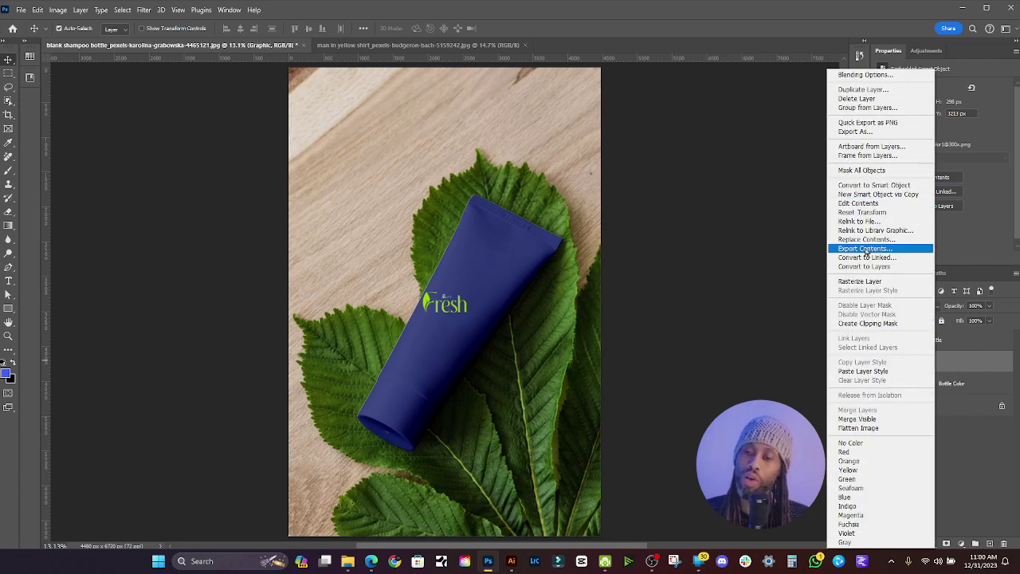
pyautogui.click(984, 367)
pyautogui.hotkey('ctrl', 't')
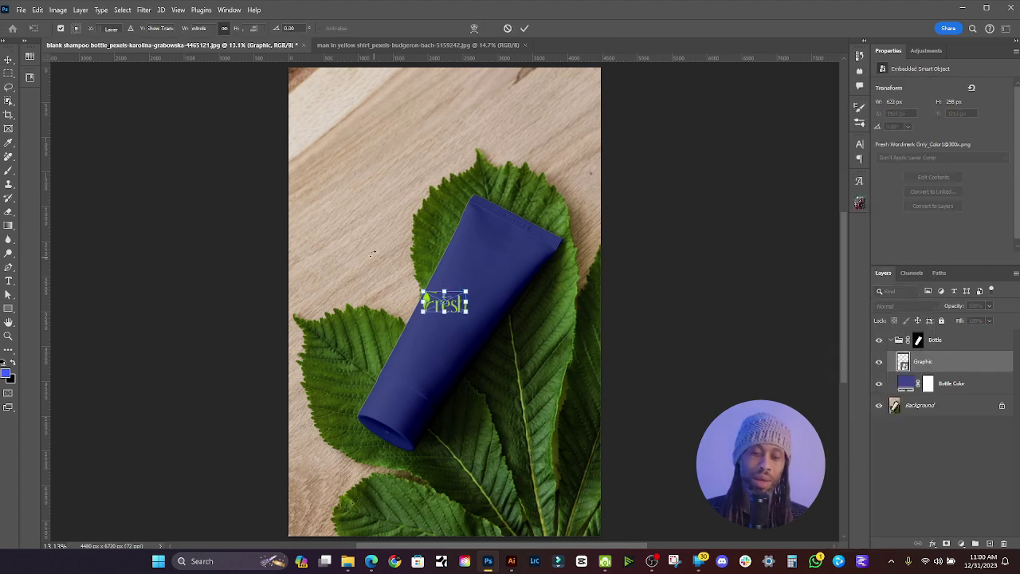
pyautogui.moveTo(467, 292); pyautogui.dragTo(502, 268)
pyautogui.press('Return')
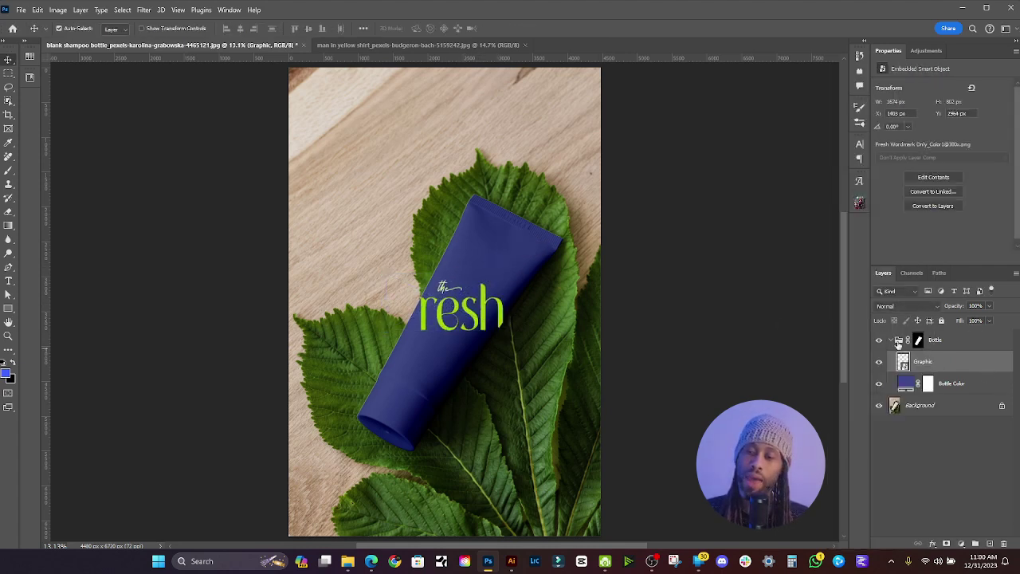
# Step: Rasterize the Graphic smart object into a regular pixel layer
pyautogui.rightClick(927, 361)
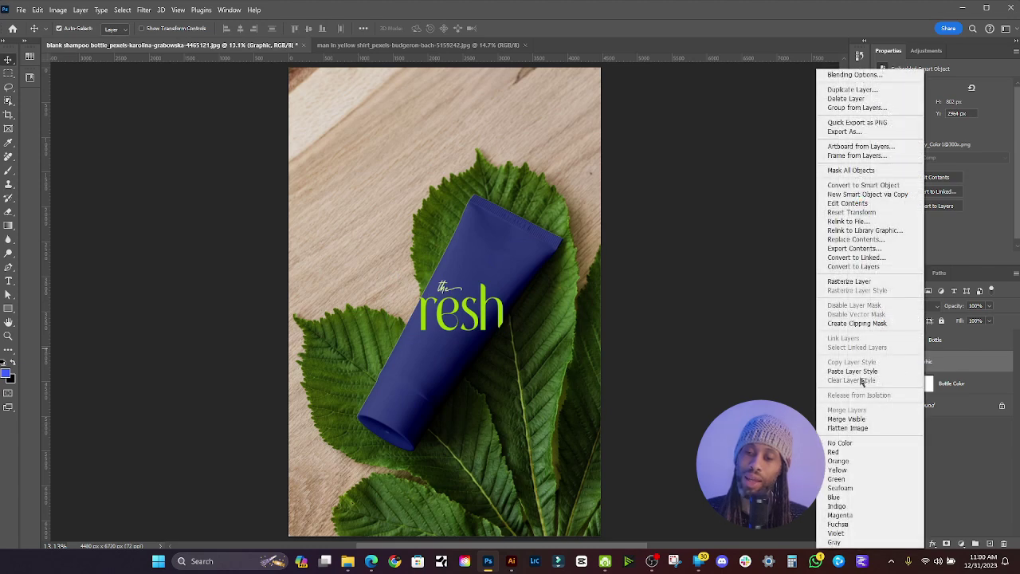
pyautogui.click(867, 282)
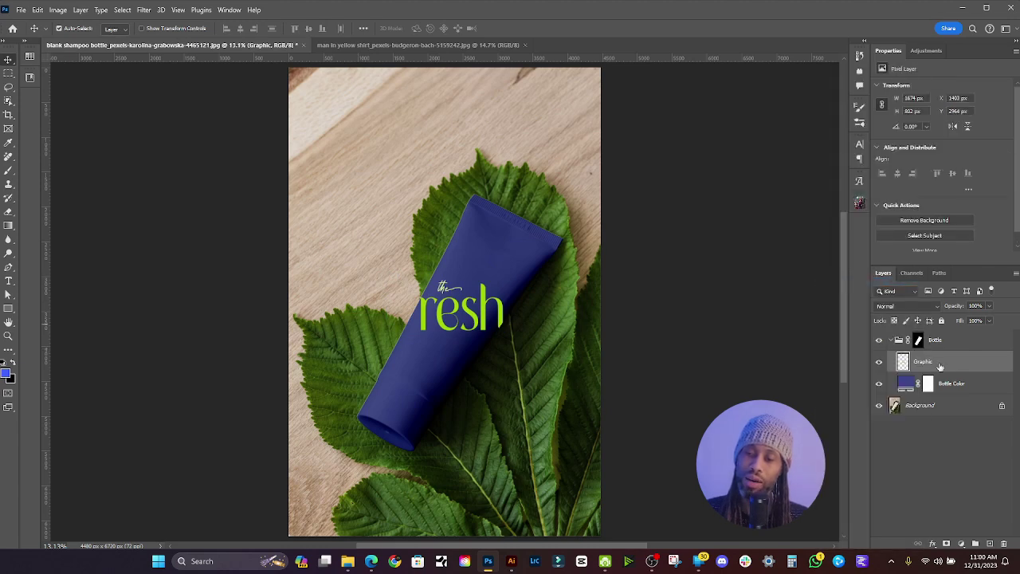
pyautogui.click(86, 10)
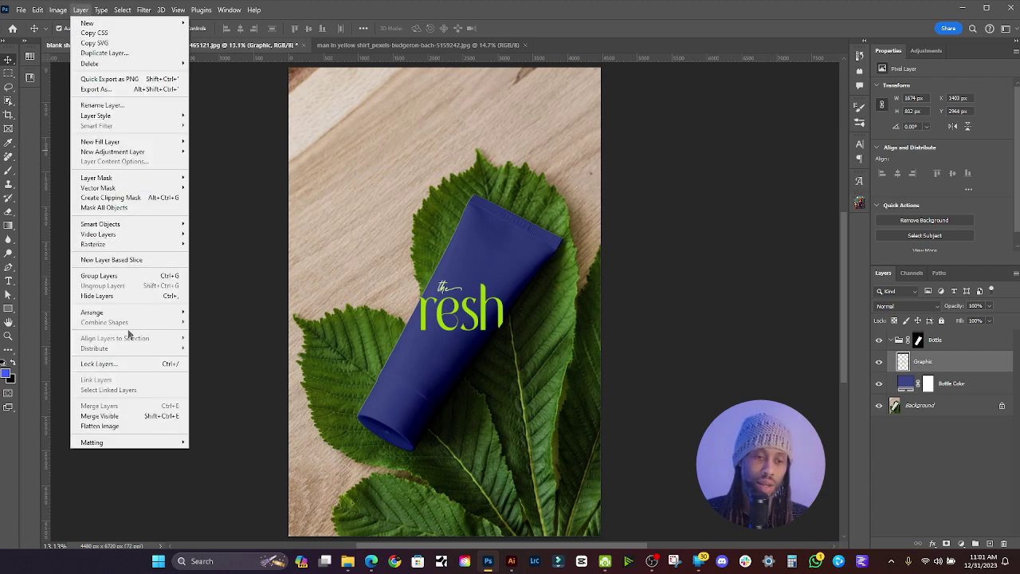
pyautogui.click(767, 9)
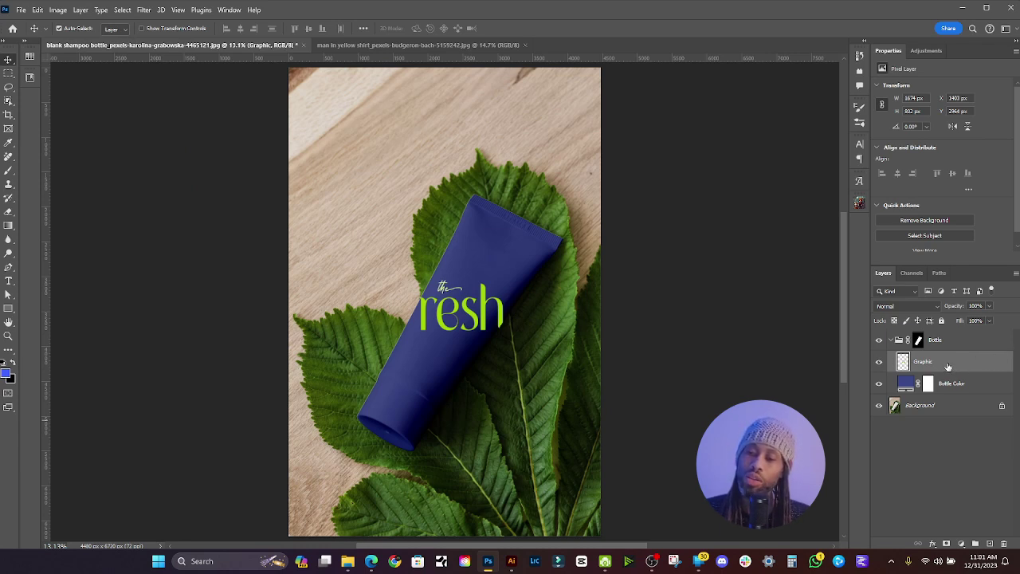
# Step: Add an empty layer directly below Graphic and convert both layers together into one smart object
pyautogui.press('ctrl')
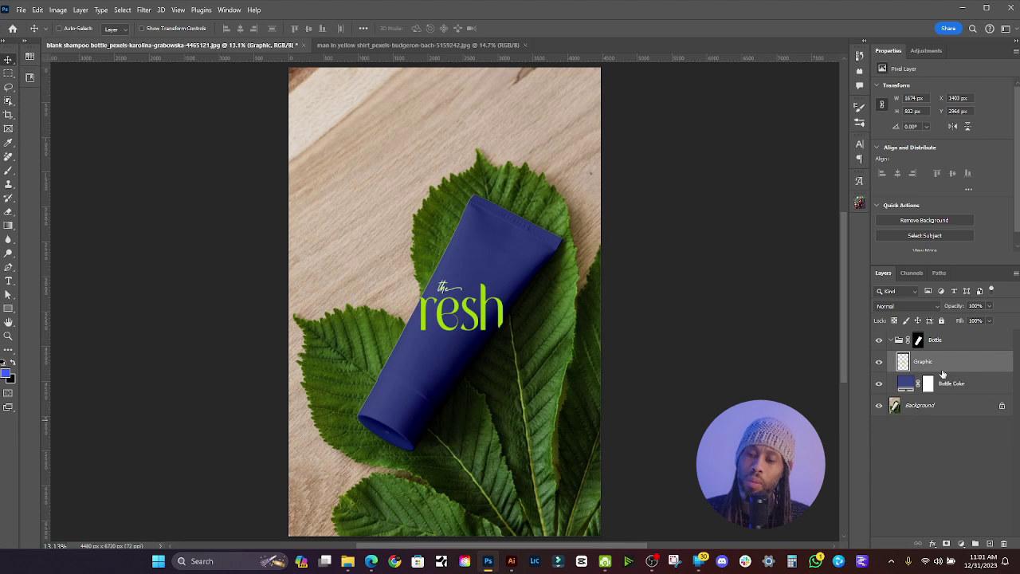
pyautogui.keyDown('ctrl'); pyautogui.click(989, 543); pyautogui.keyUp('ctrl')
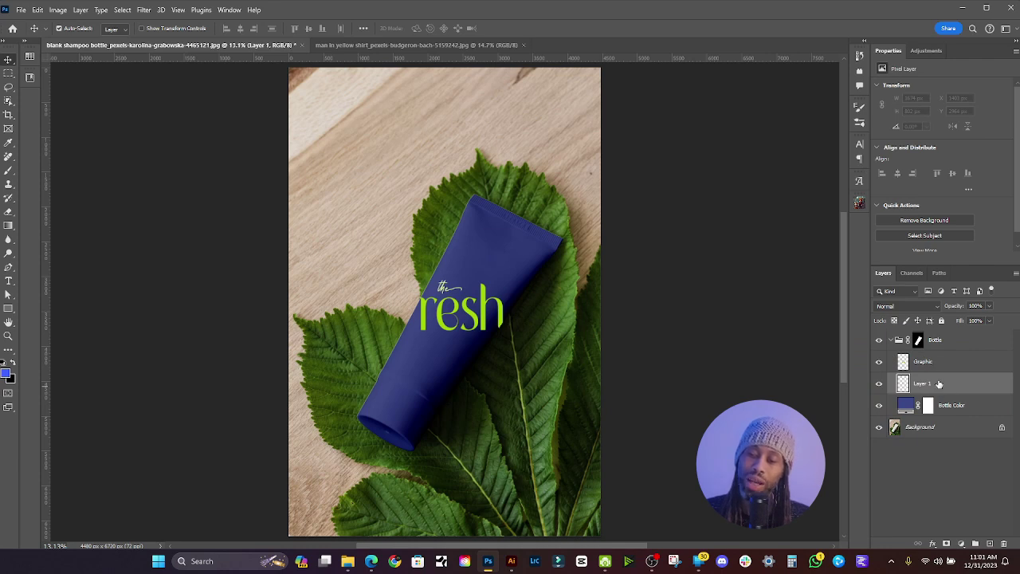
pyautogui.keyDown('shift'); pyautogui.click(935, 364); pyautogui.keyUp('shift')
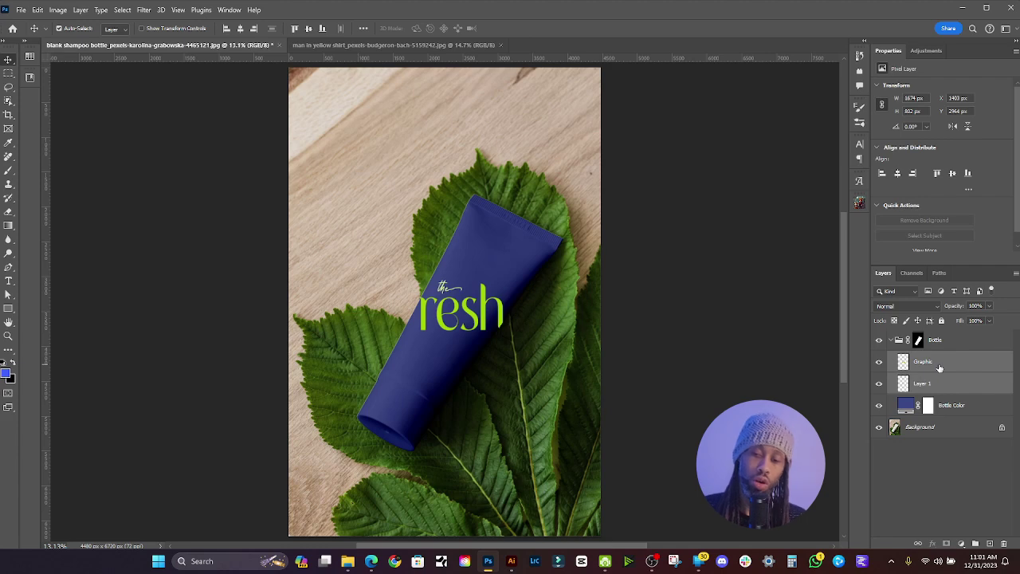
pyautogui.rightClick(940, 368)
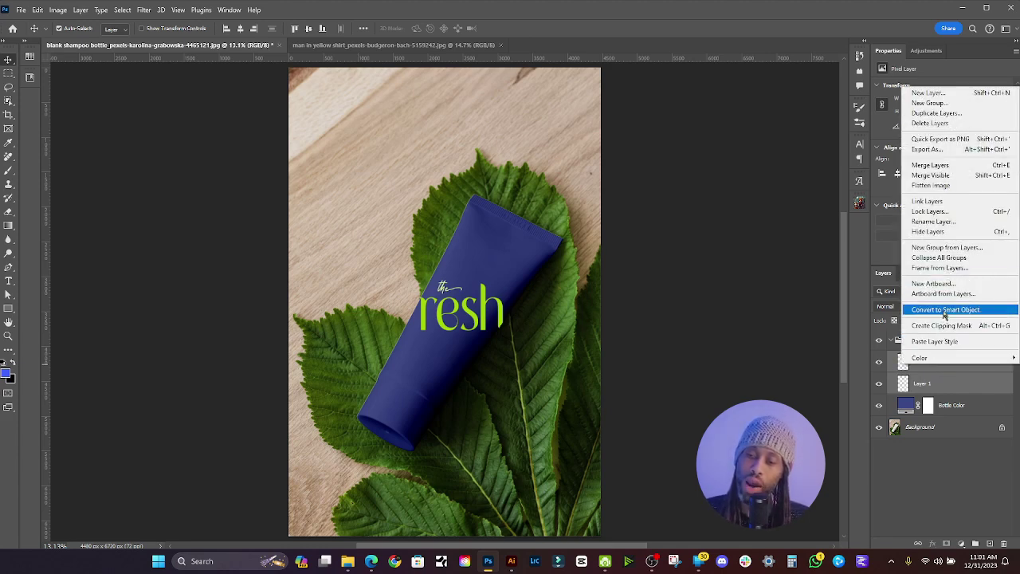
pyautogui.click(937, 385)
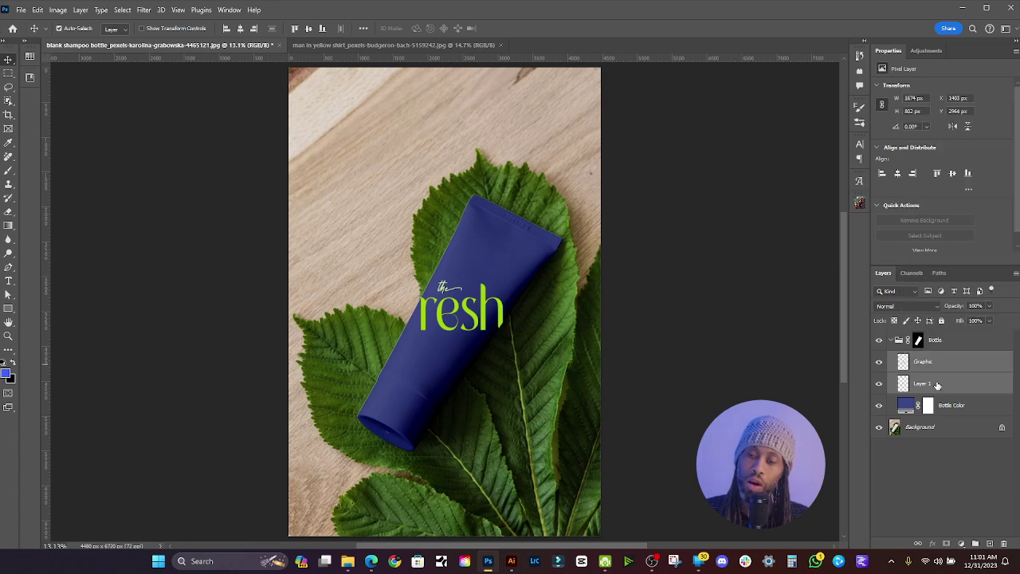
pyautogui.click(80, 11)
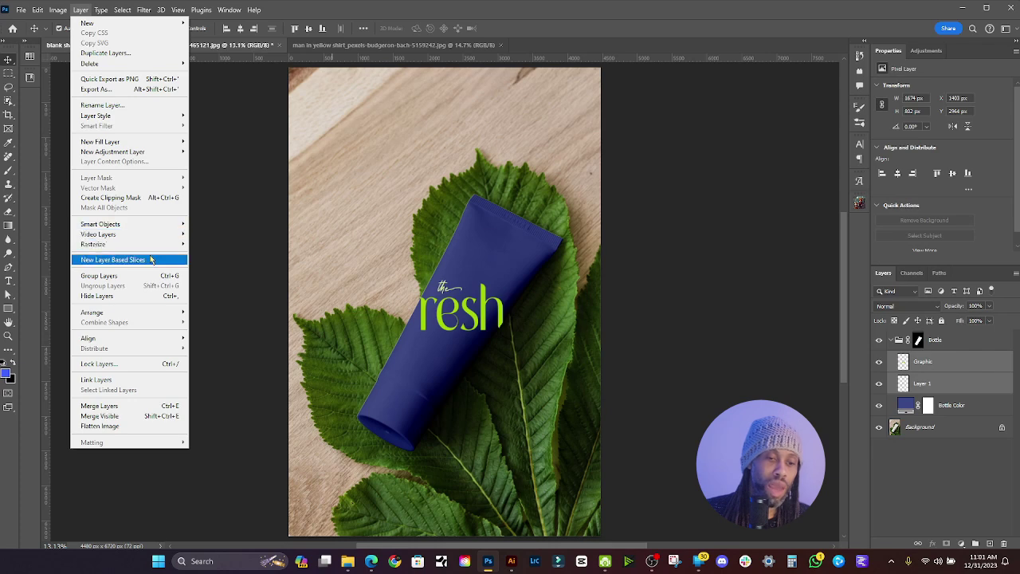
pyautogui.moveTo(169, 228)
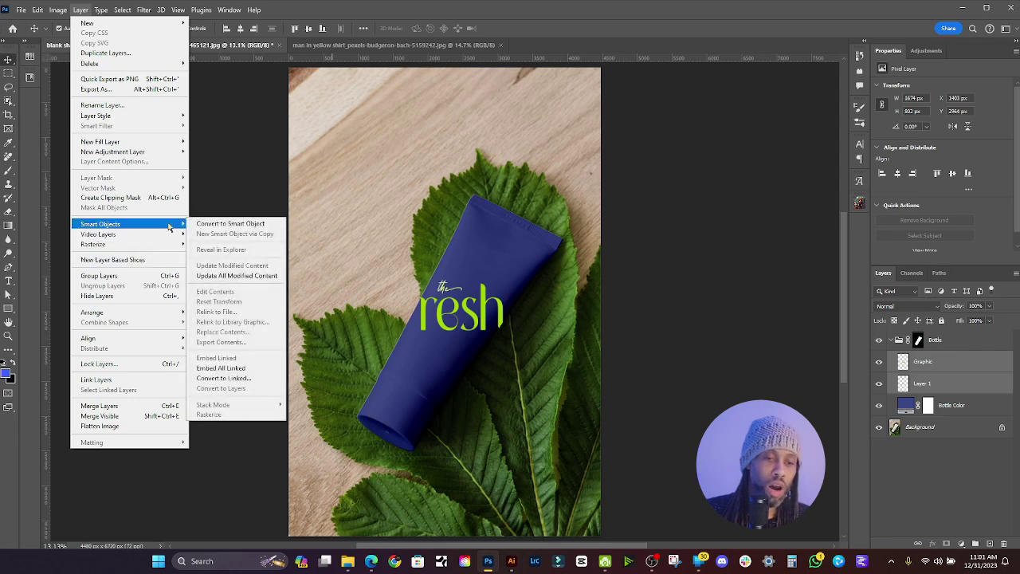
pyautogui.click(224, 226)
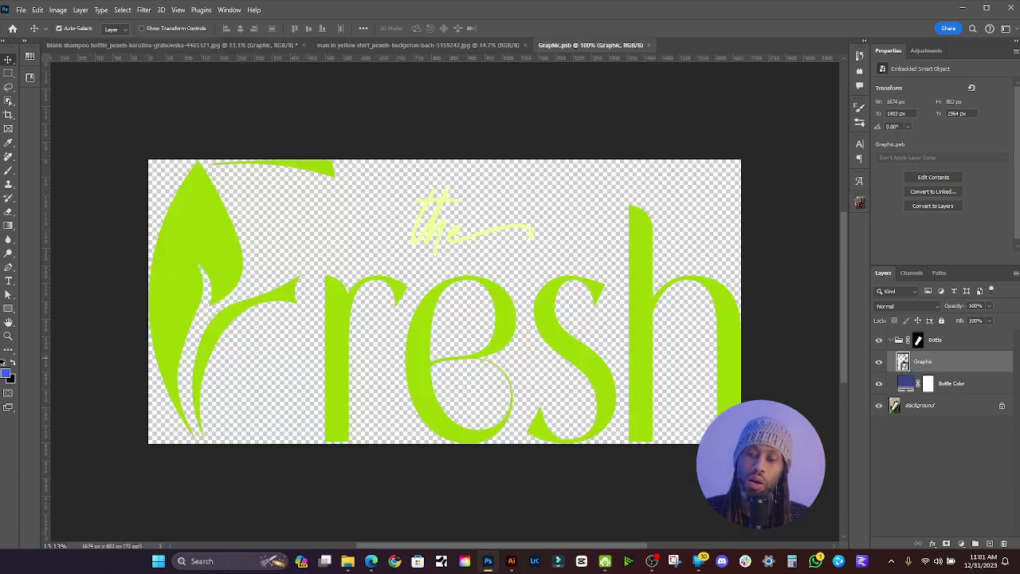
# Step: Open the Graphic smart object's contents to inspect its layers, then close them and return to the mockup
pyautogui.doubleClick(903, 363)
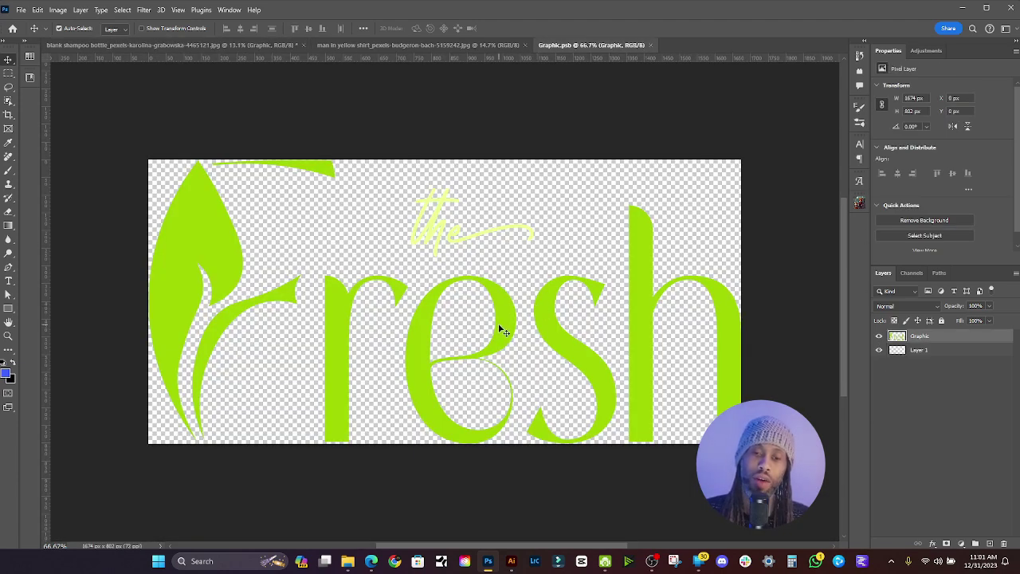
pyautogui.hotkey('ctrl', 'w')
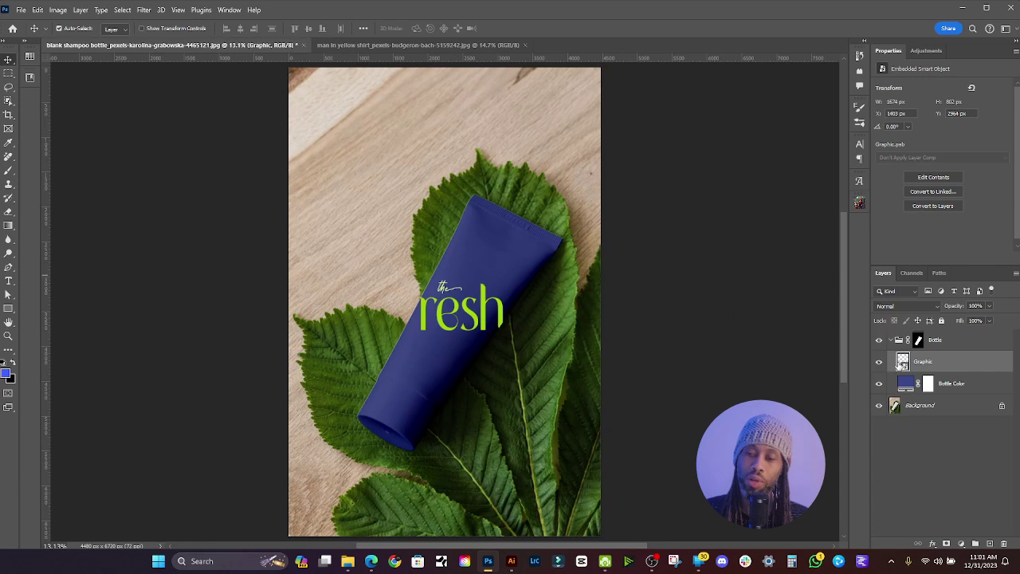
pyautogui.doubleClick(902, 363)
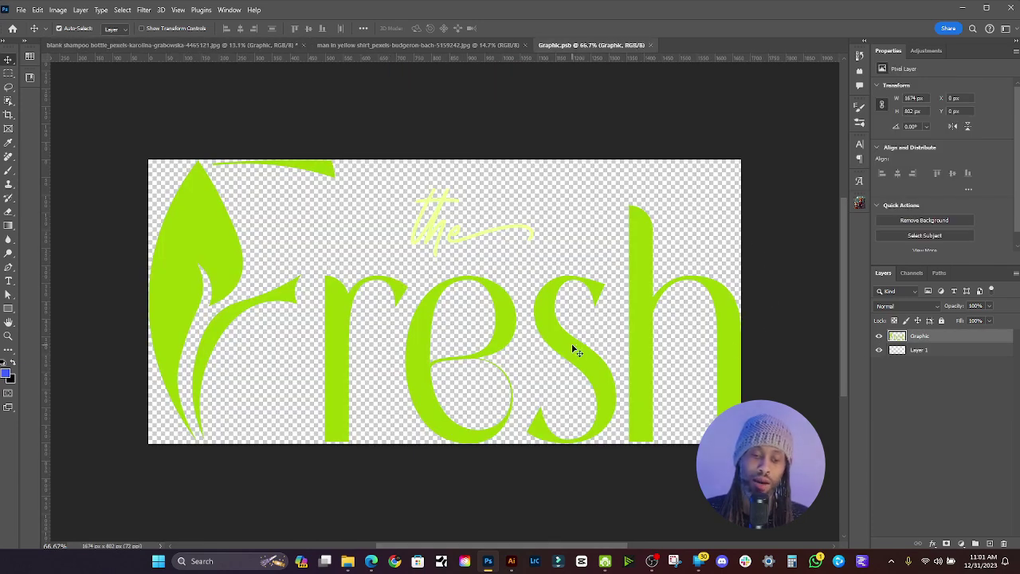
pyautogui.hotkey('ctrl', 'w')
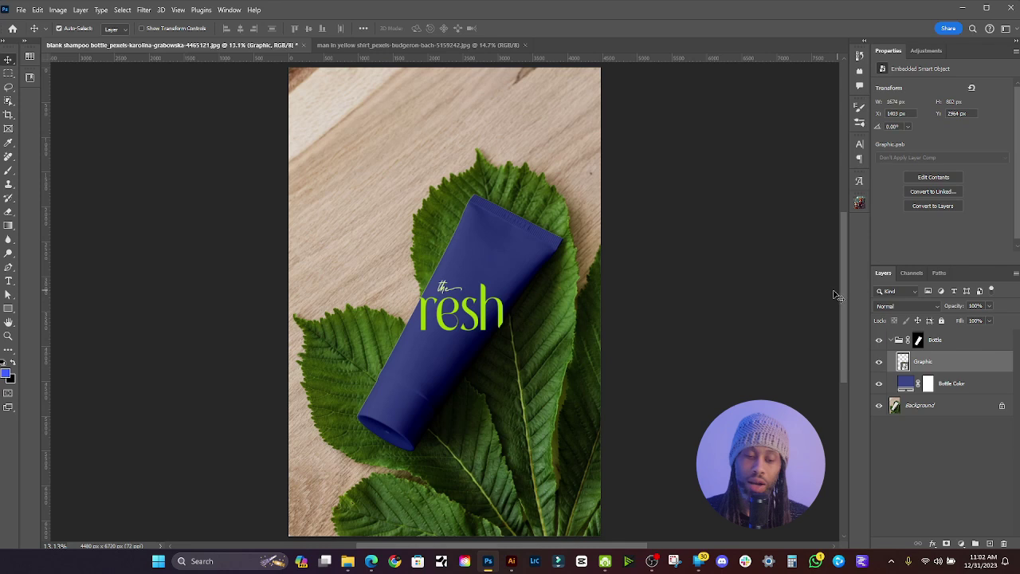
# Step: Rotate the Graphic wordmark to about -58.6° along the tube, move it onto the tube and scale it to about 123%
pyautogui.press('ctrl')
pyautogui.hotkey('ctrl', 't')
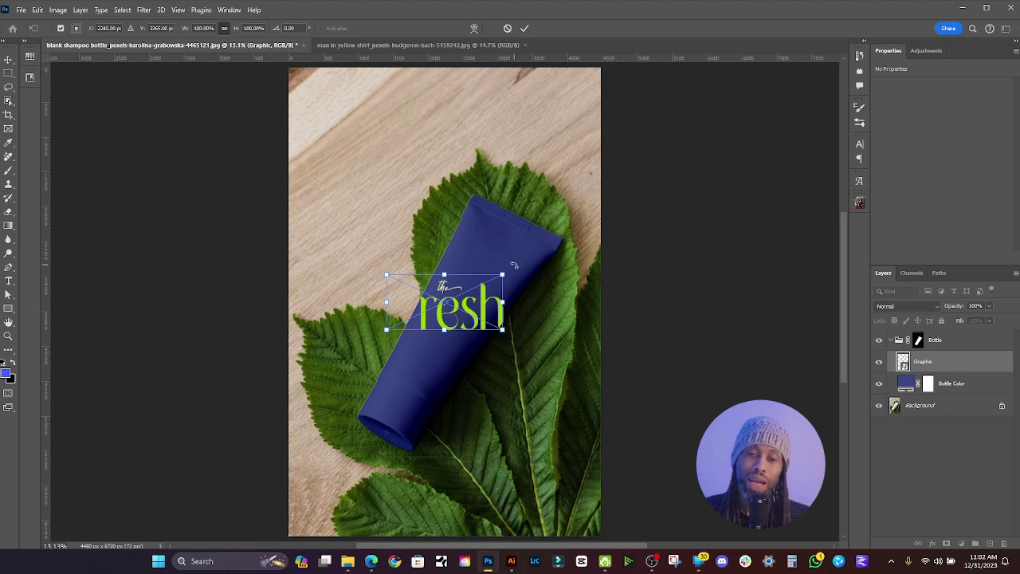
pyautogui.moveTo(515, 272); pyautogui.dragTo(469, 199)
pyautogui.moveTo(460, 295); pyautogui.dragTo(483, 294)
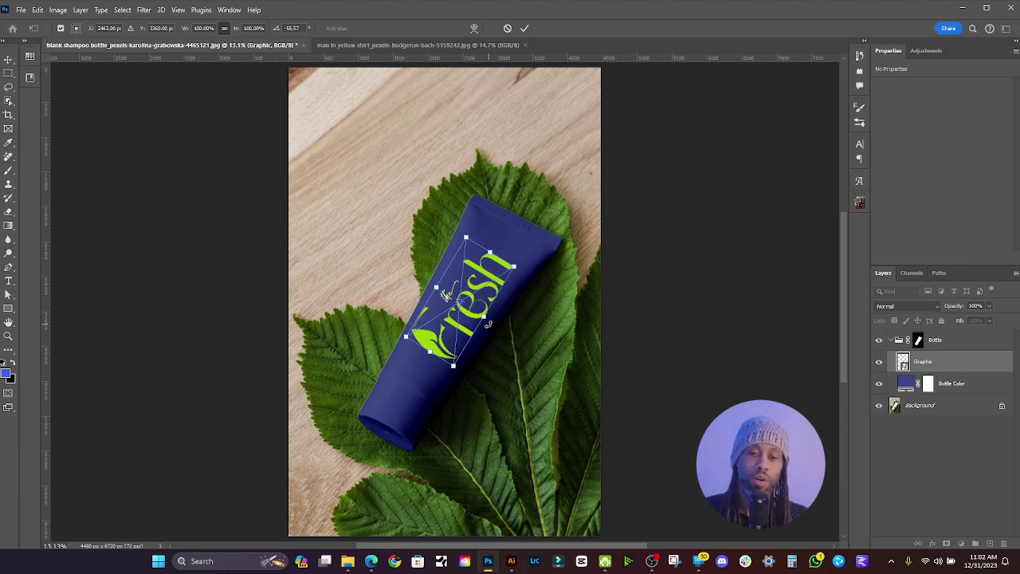
pyautogui.moveTo(483, 318); pyautogui.dragTo(472, 329)
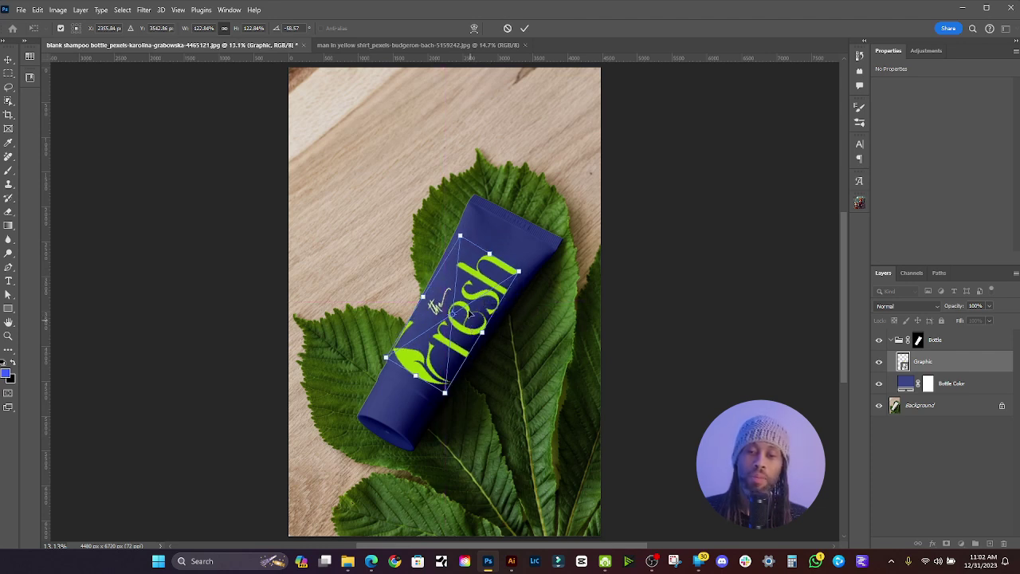
# Step: Skew the leaf-end corners of the wordmark inward to follow the taper toward the tube's cap
pyautogui.rightClick(469, 301)
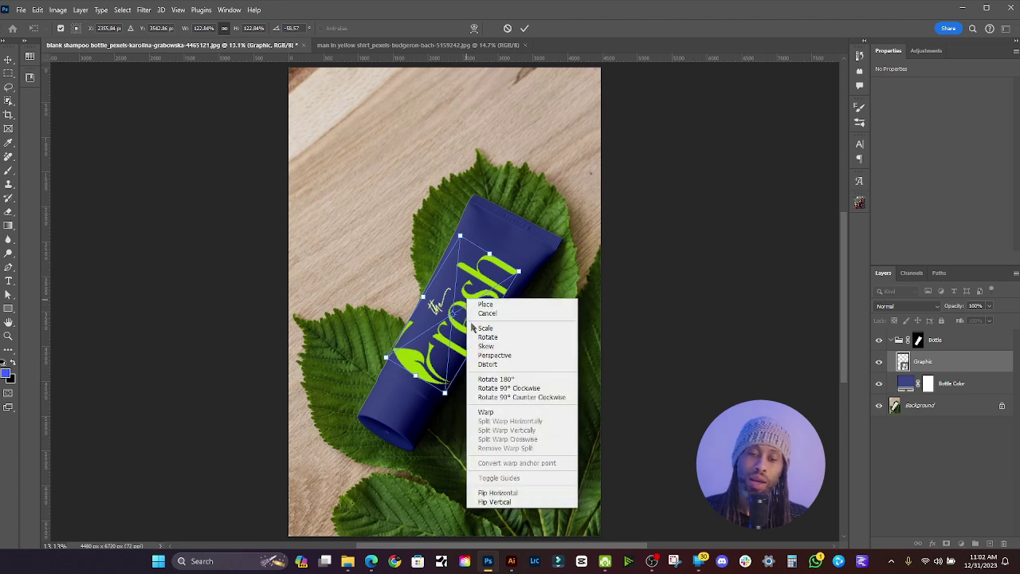
pyautogui.click(484, 347)
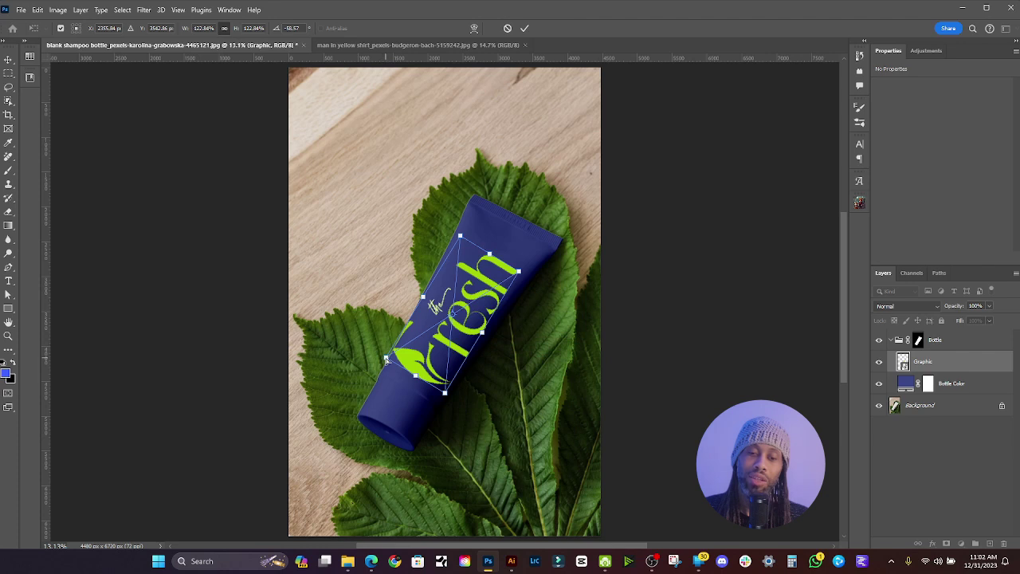
pyautogui.moveTo(386, 359); pyautogui.dragTo(390, 376)
pyautogui.moveTo(447, 393); pyautogui.dragTo(437, 395)
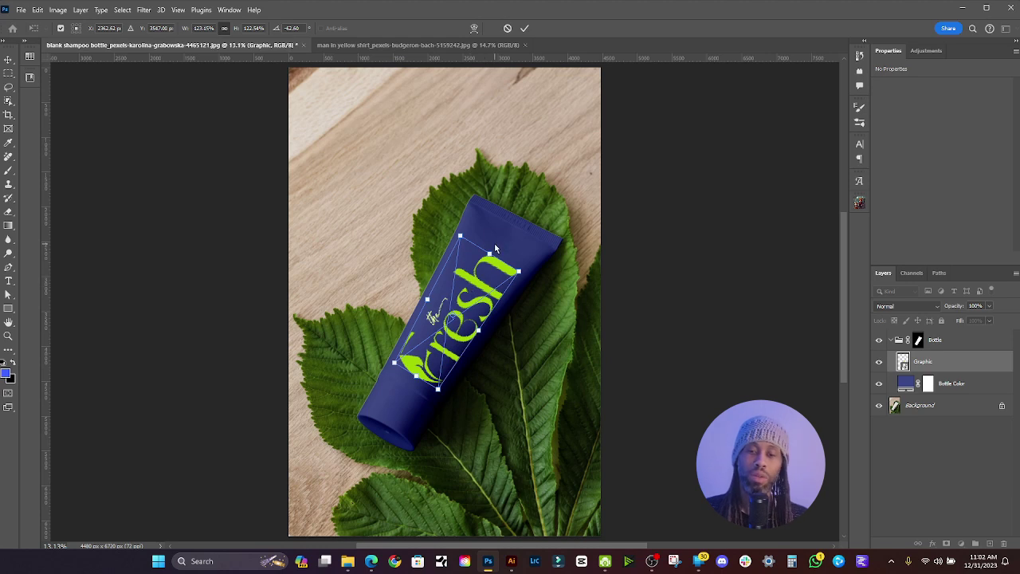
# Step: Scale the skewed wordmark toward the tube's wide end to about 132% width and 129% height
pyautogui.rightClick(491, 272)
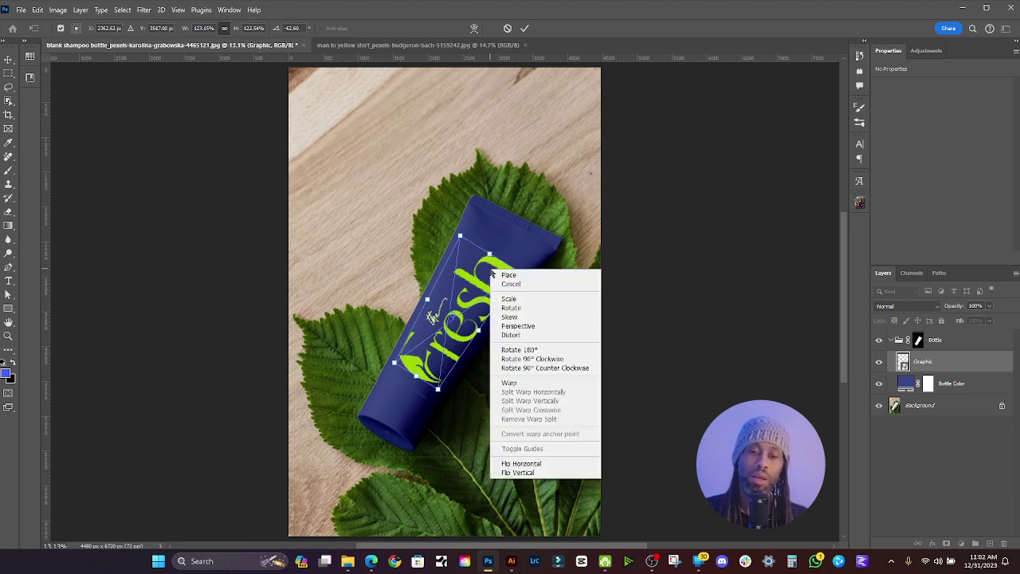
pyautogui.click(510, 299)
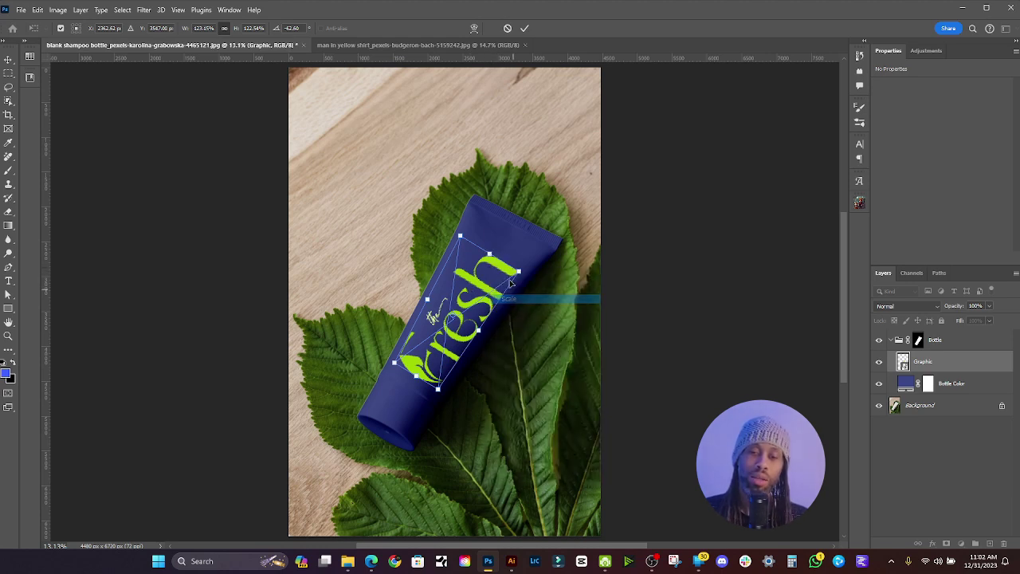
pyautogui.moveTo(492, 252)
pyautogui.mouseDown()
pyautogui.moveTo(513, 234)
pyautogui.moveTo(489, 250)
pyautogui.mouseUp()
pyautogui.rightClick(491, 271)
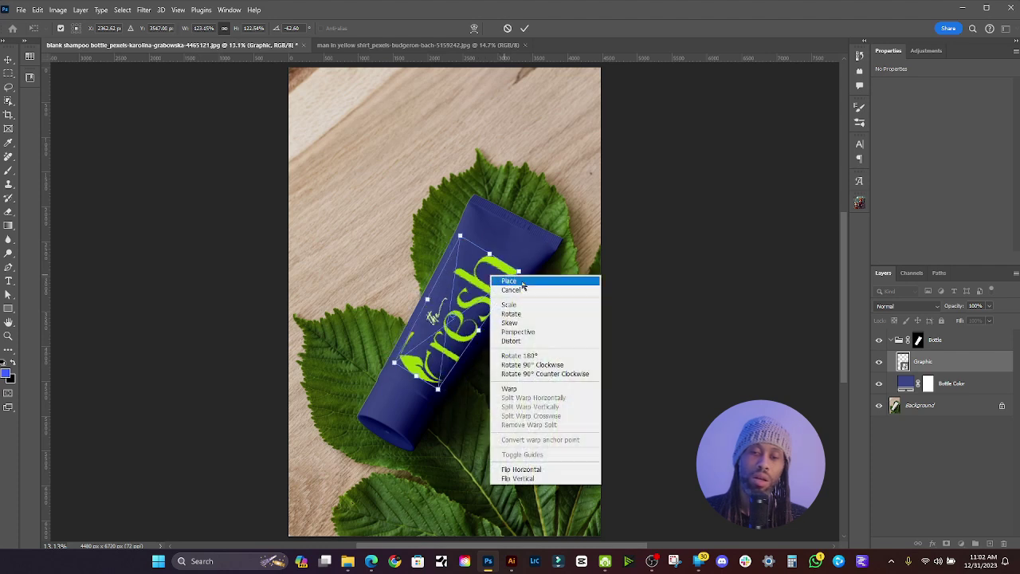
pyautogui.click(510, 306)
pyautogui.moveTo(488, 251); pyautogui.dragTo(494, 245)
pyautogui.hotkey('ctrl', 'z')
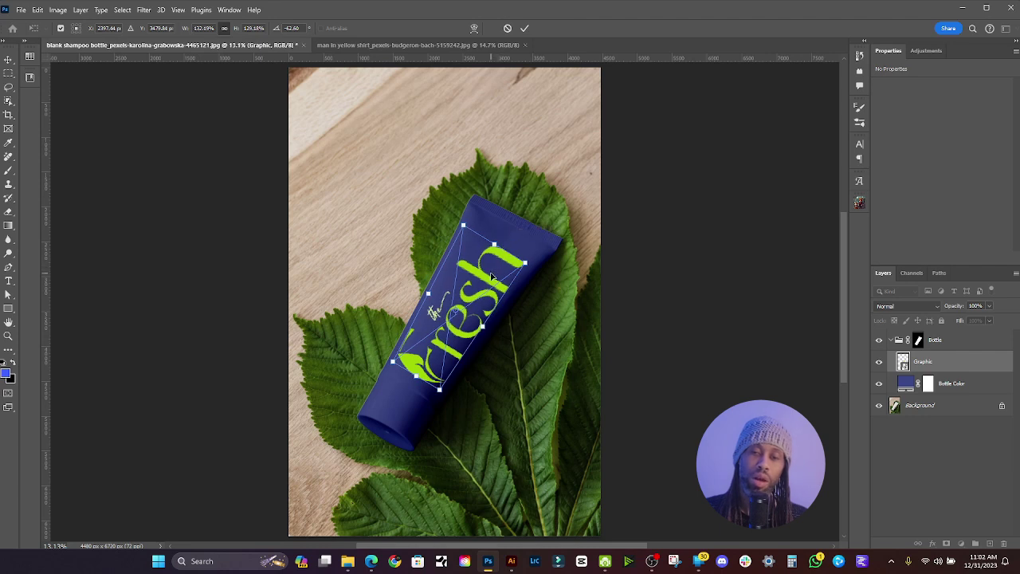
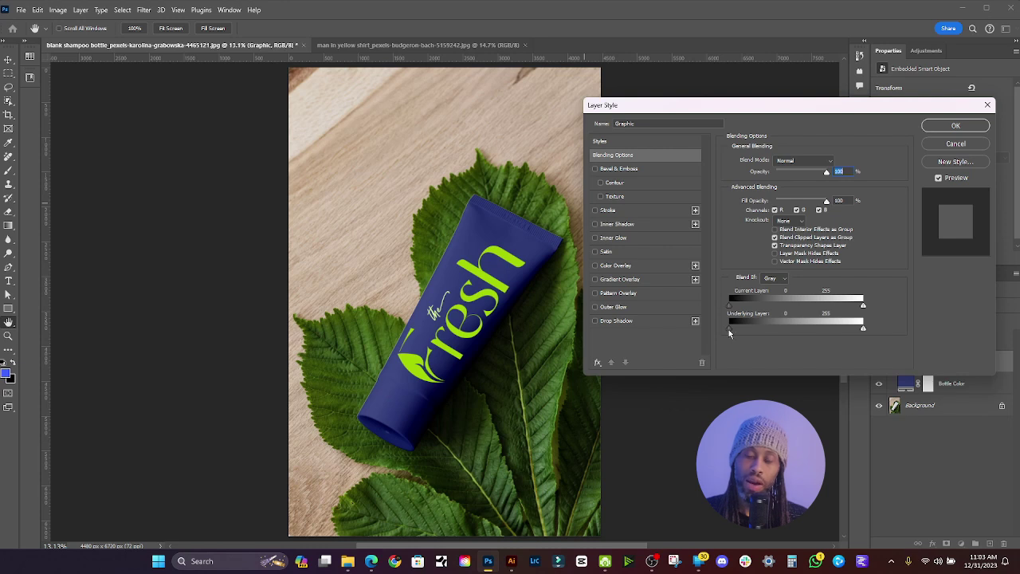
# Step: Split the Graphic layer's Underlying Layer shadow slider in Blend If to 1 / 104 and apply the blending options
pyautogui.moveTo(728, 329)
pyautogui.mouseDown()
pyautogui.moveTo(777, 327)
pyautogui.moveTo(729, 331)
pyautogui.mouseUp()
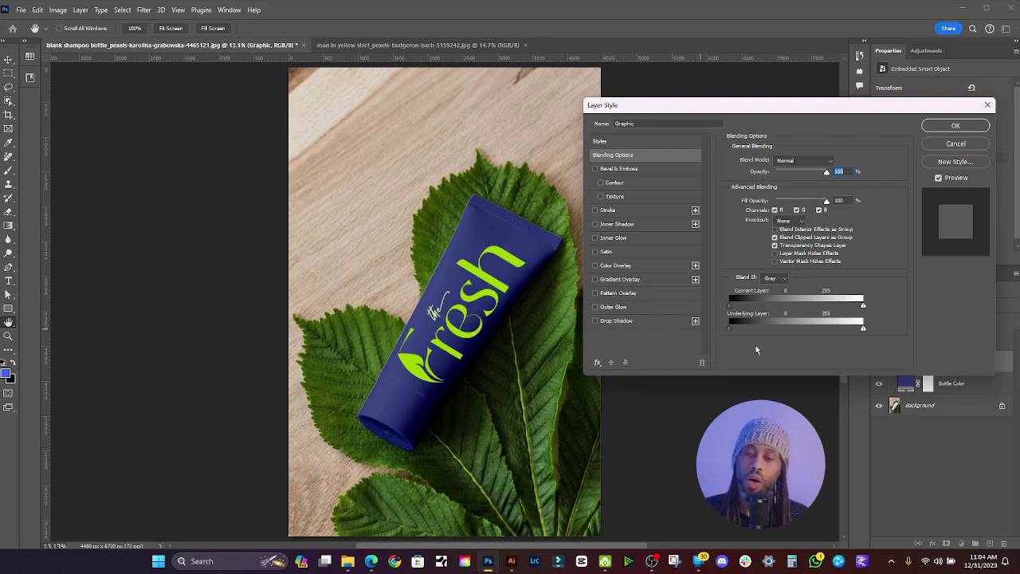
pyautogui.press('alt')
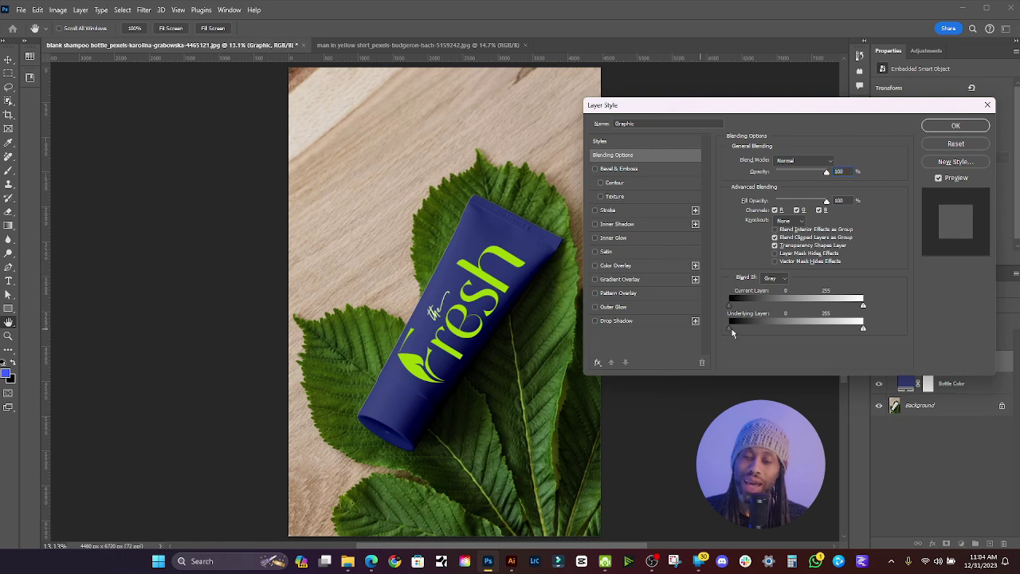
pyautogui.moveTo(737, 333); pyautogui.dragTo(791, 328)
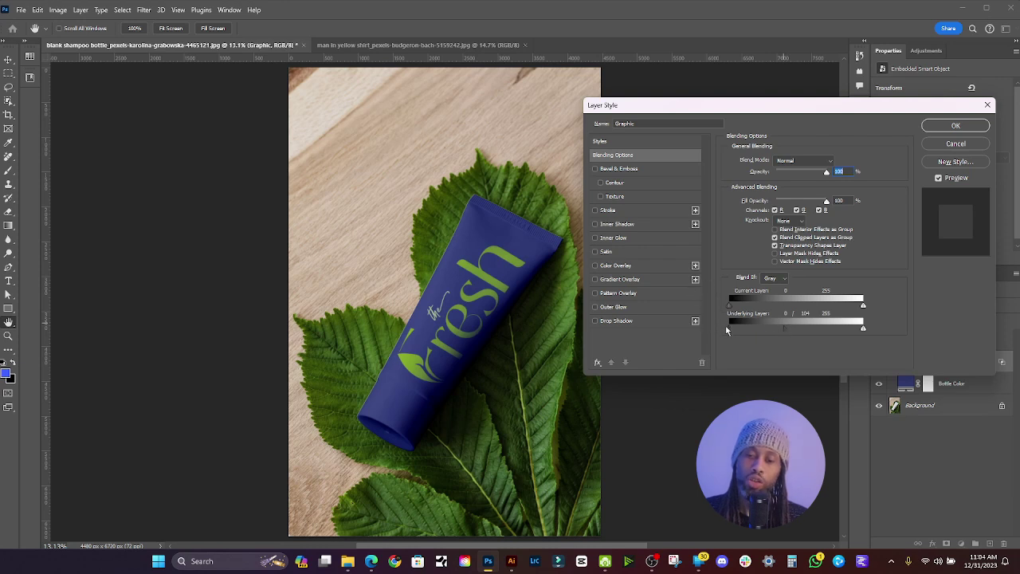
pyautogui.moveTo(728, 330)
pyautogui.mouseDown()
pyautogui.moveTo(746, 329)
pyautogui.moveTo(731, 325)
pyautogui.mouseUp()
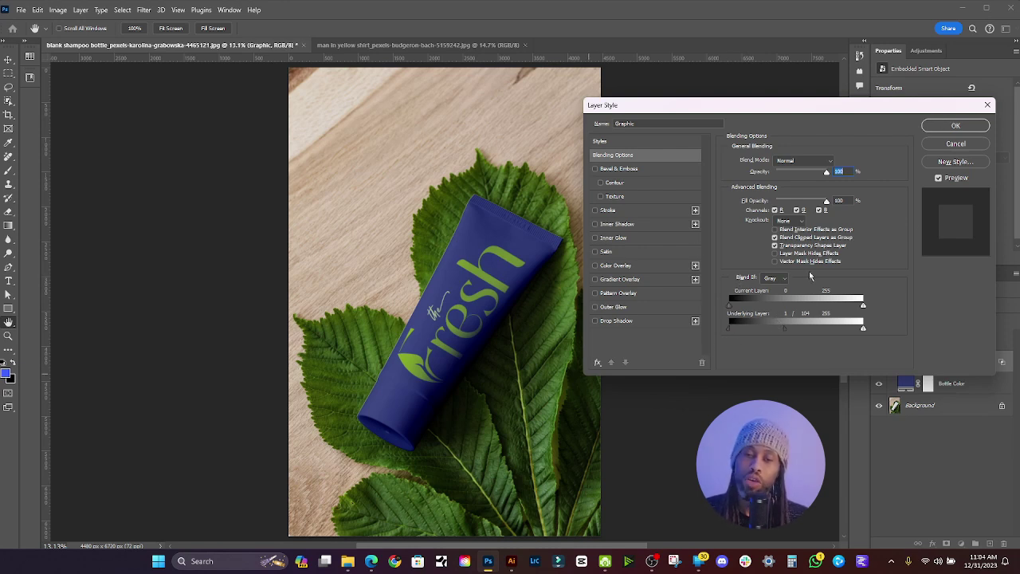
pyautogui.click(956, 128)
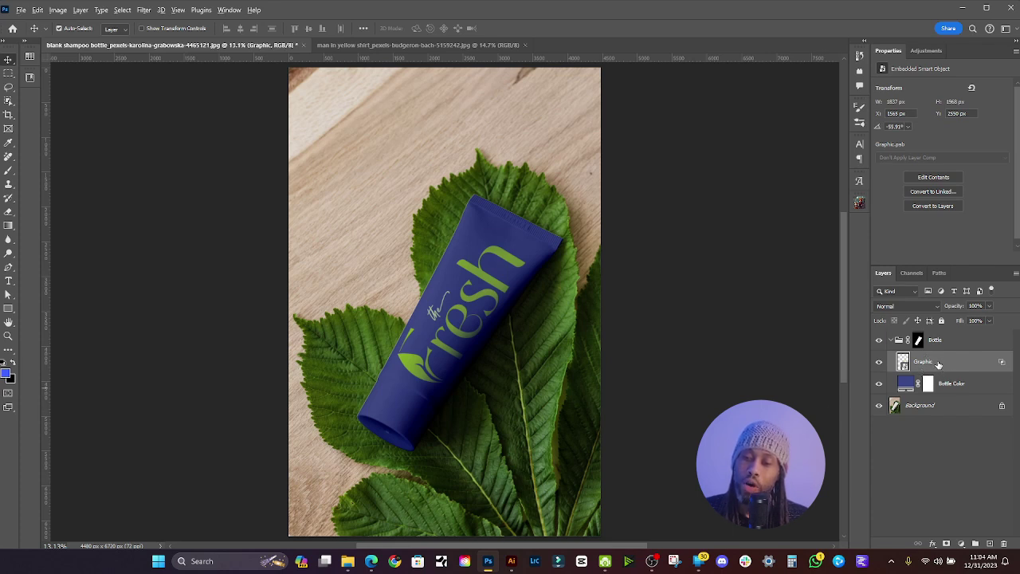
# Step: Duplicate the Graphic layer above the Bottle group as a hidden layer named "CLICK HERE Change Graphic"
pyautogui.moveTo(939, 363); pyautogui.dragTo(942, 325)
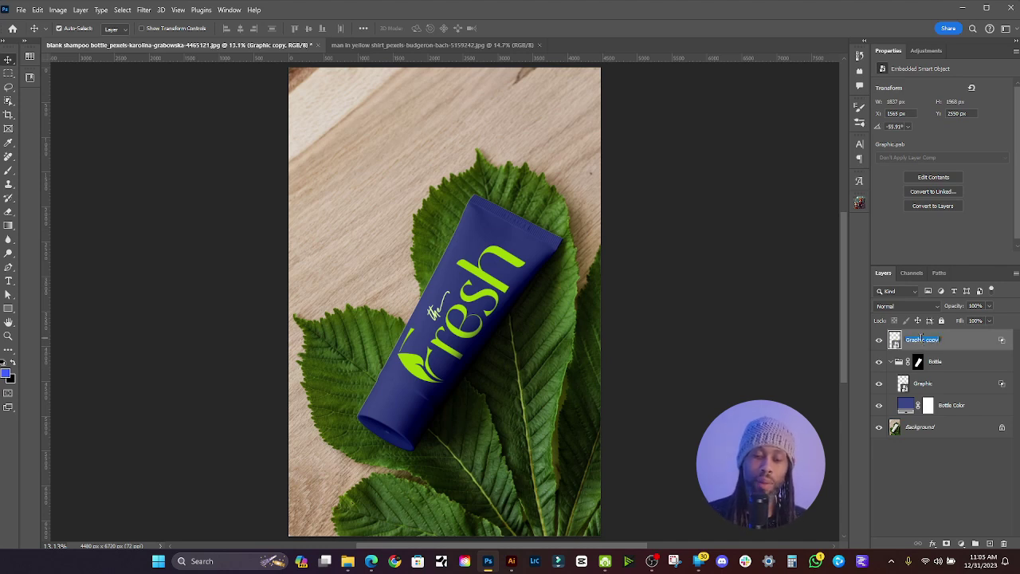
pyautogui.write('Chance G')
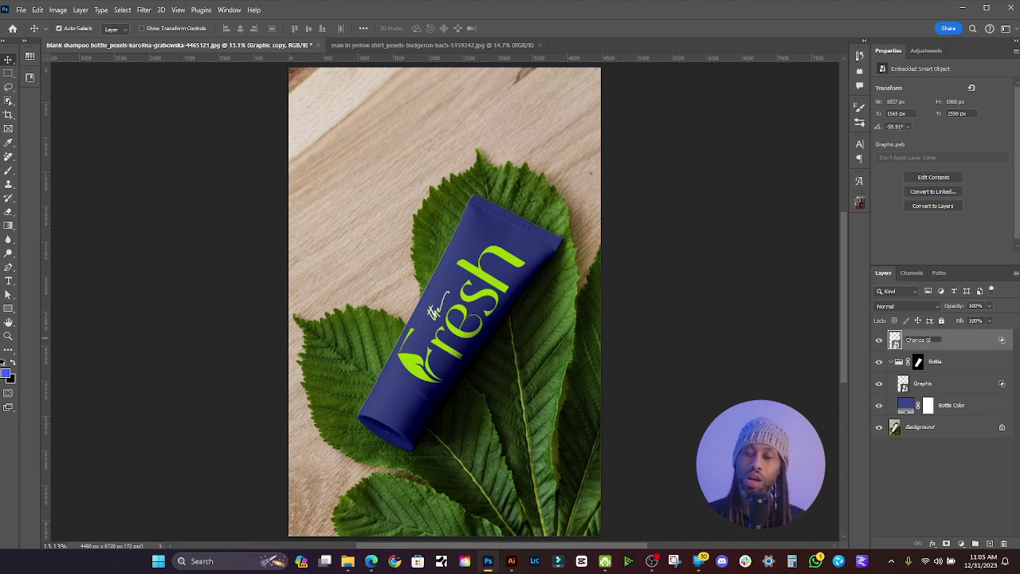
pyautogui.write('raphic')
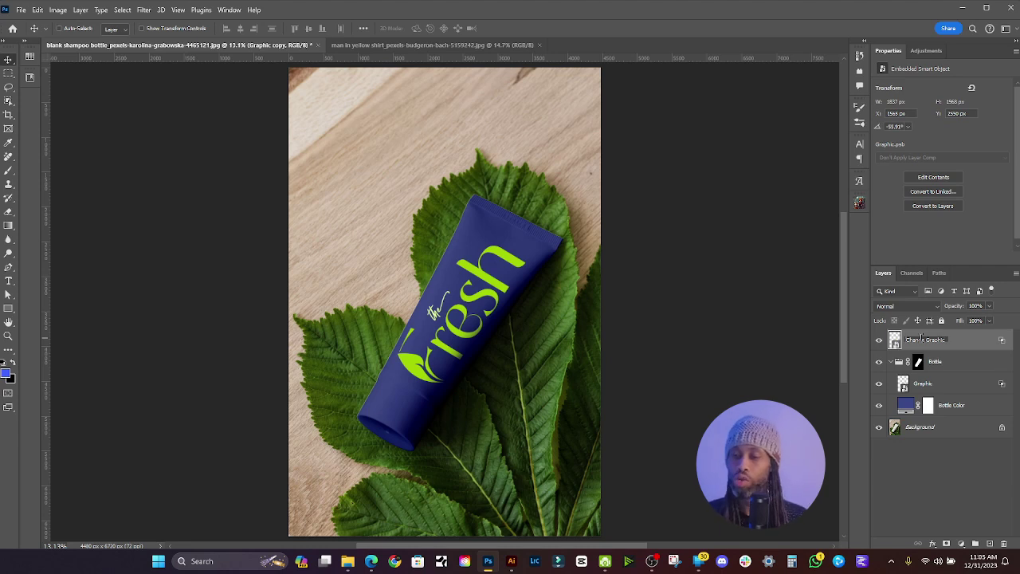
pyautogui.press('Home')
pyautogui.write('CLICK HERE')
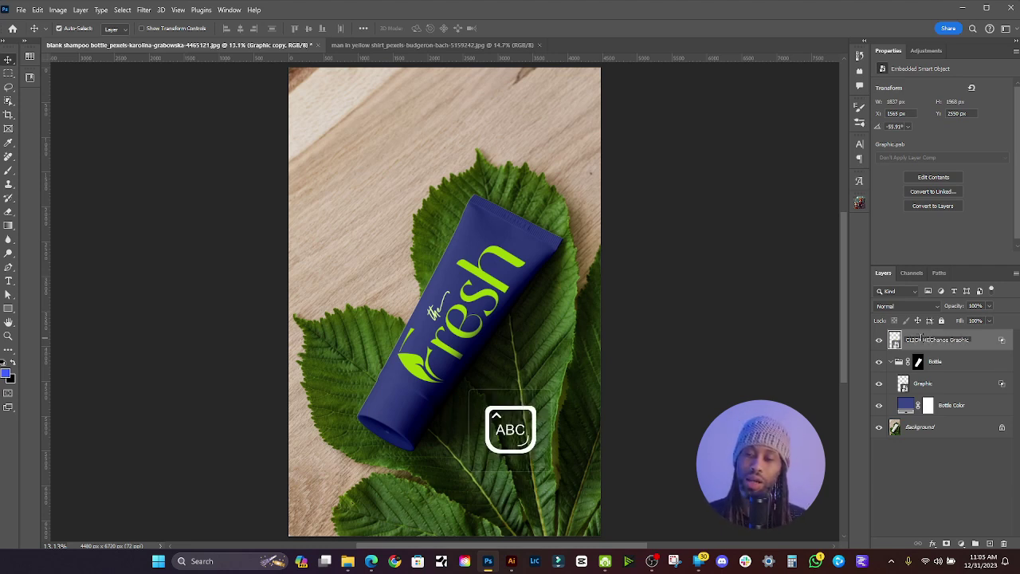
pyautogui.press('capslock')
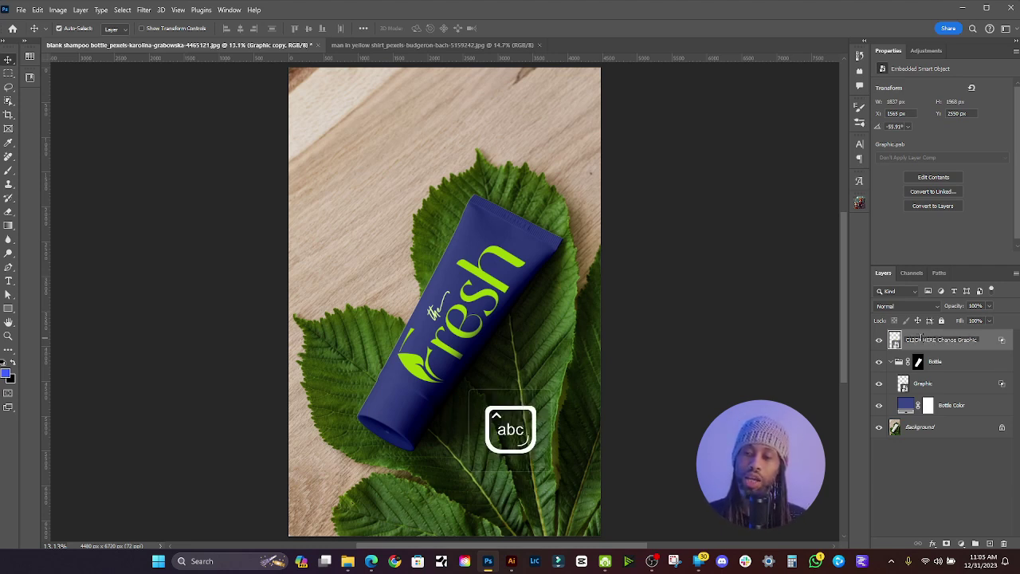
pyautogui.press('Return')
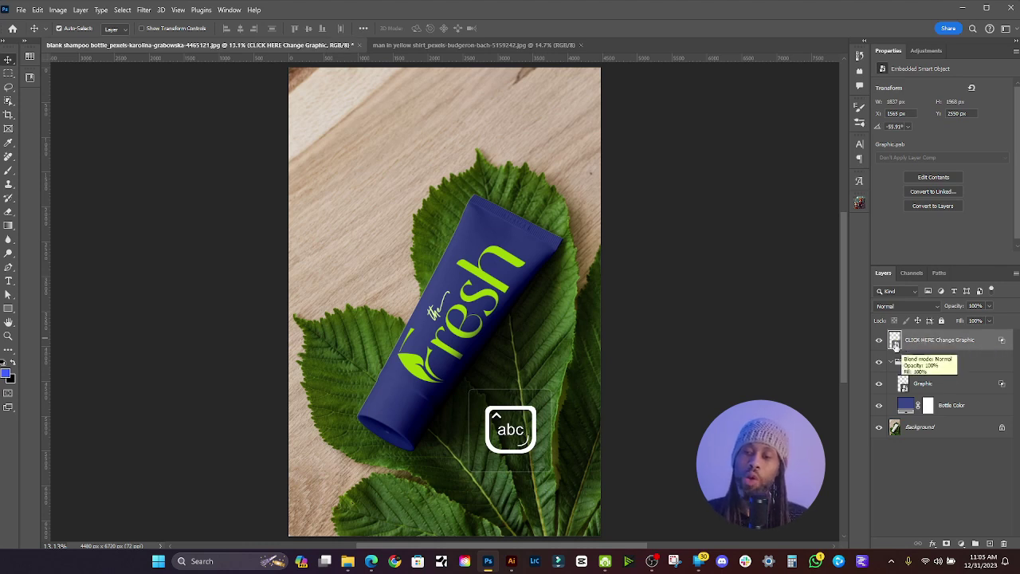
pyautogui.click(878, 340)
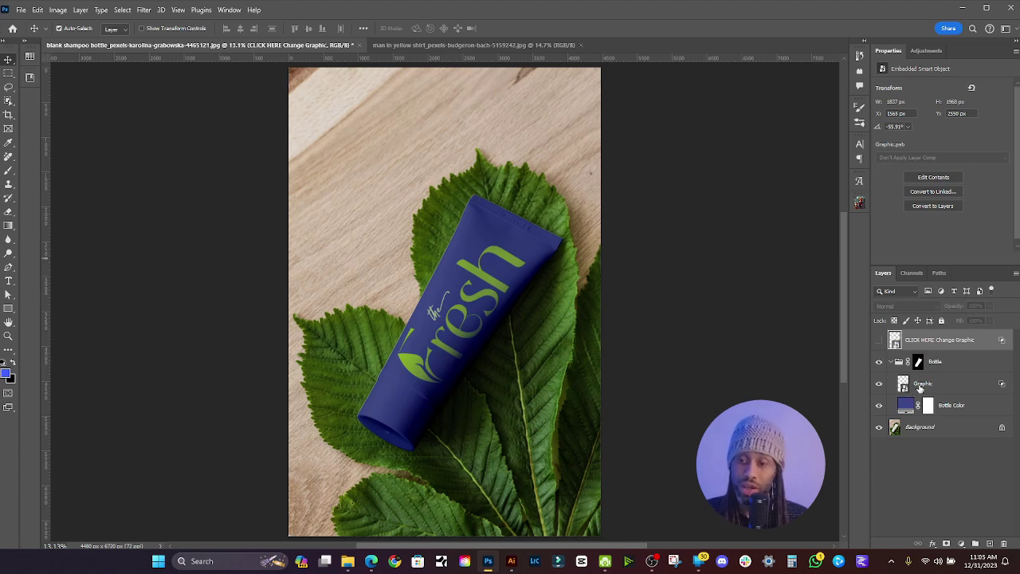
# Step: Open the hidden copy's smart object contents and place the horizontal KomBrew logo from Illustrator, scaled to about 352%
pyautogui.doubleClick(895, 341)
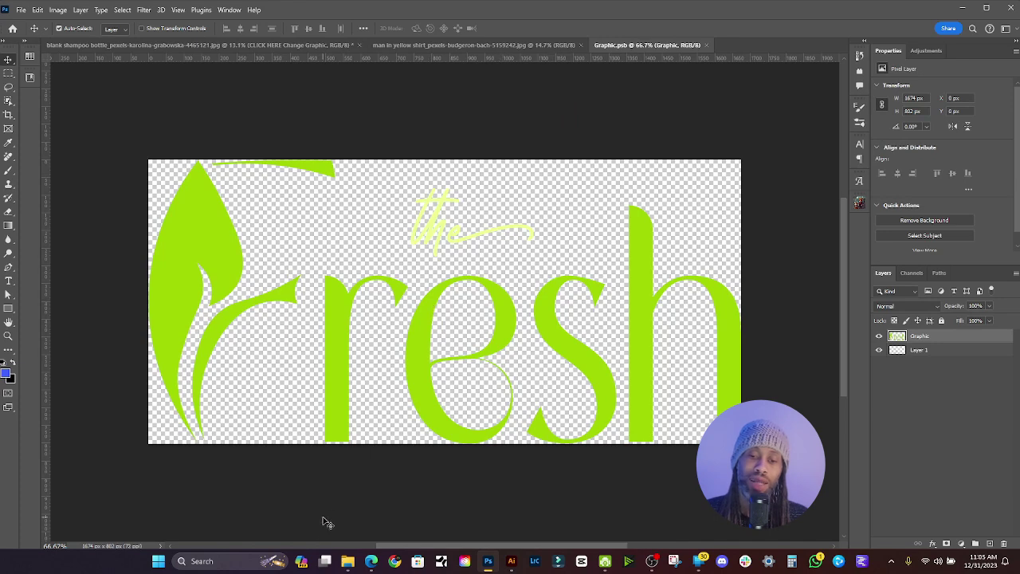
pyautogui.click(510, 561)
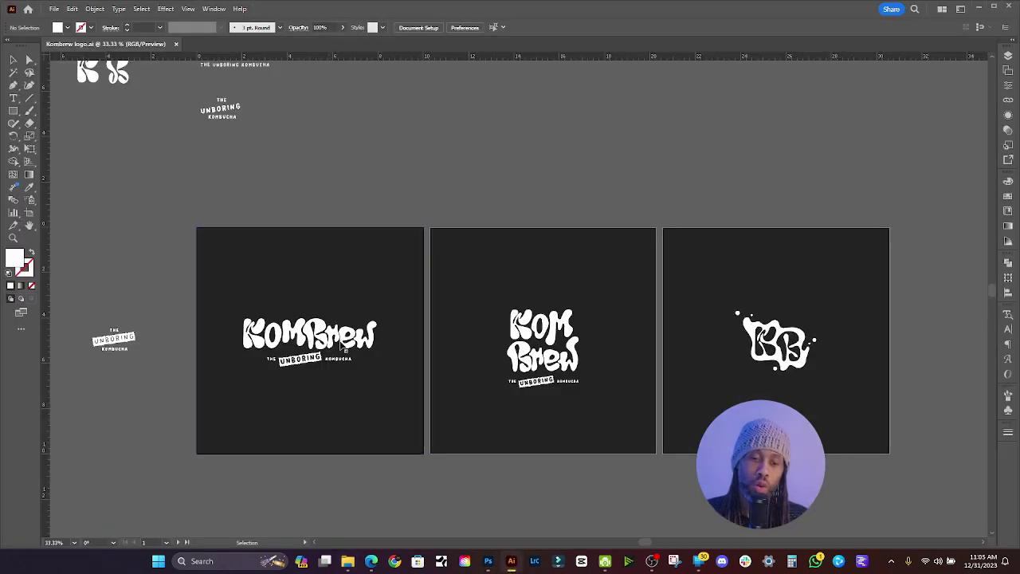
pyautogui.click(532, 372)
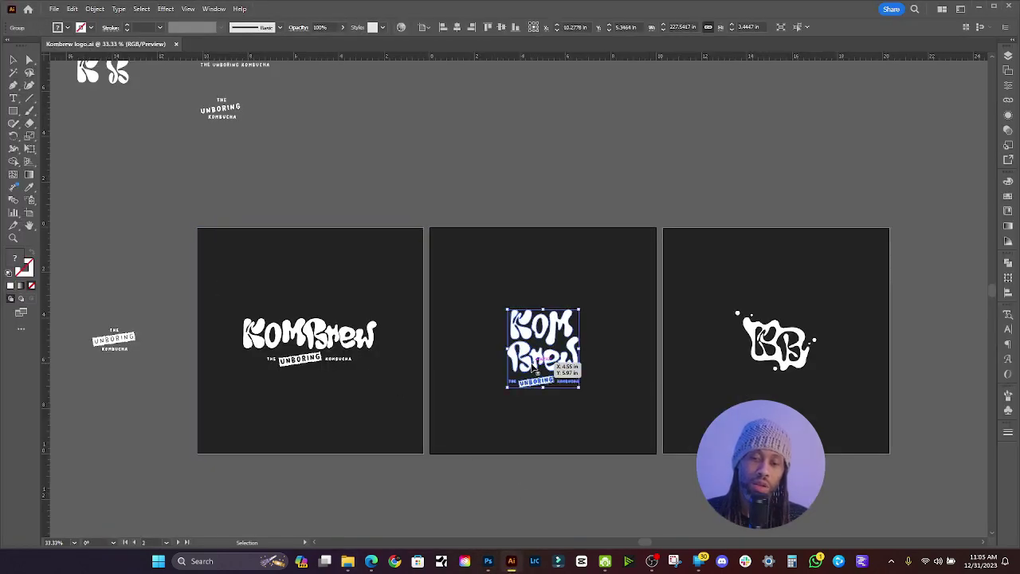
pyautogui.click(360, 342)
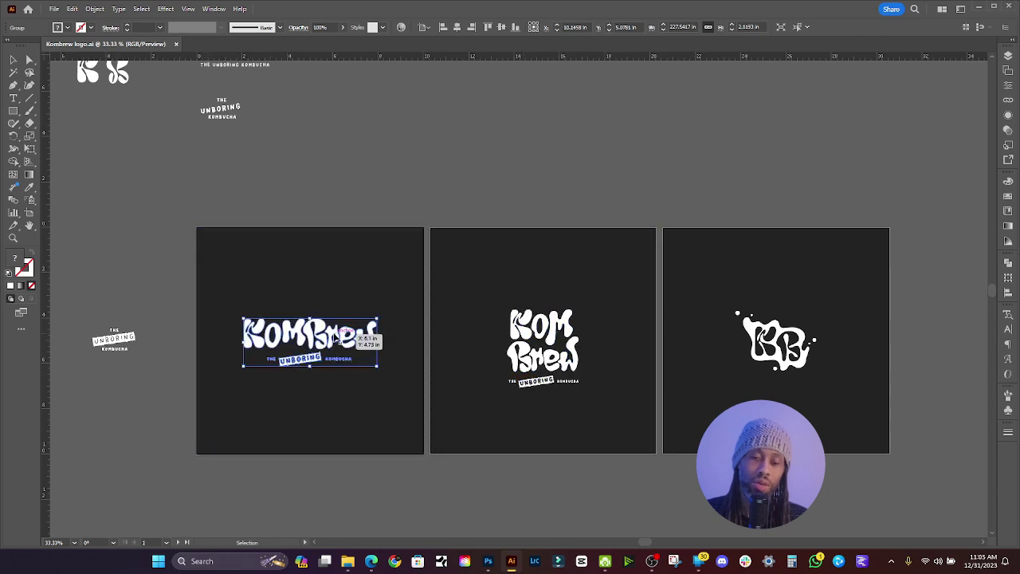
pyautogui.moveTo(360, 342); pyautogui.dragTo(479, 194)
pyautogui.moveTo(489, 268); pyautogui.dragTo(477, 279)
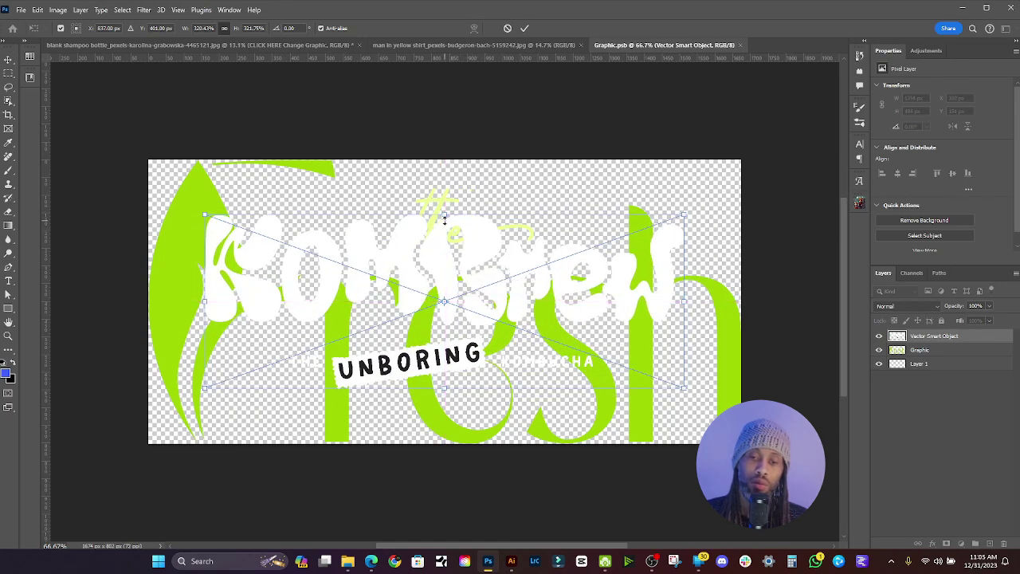
pyautogui.moveTo(445, 220); pyautogui.dragTo(445, 203)
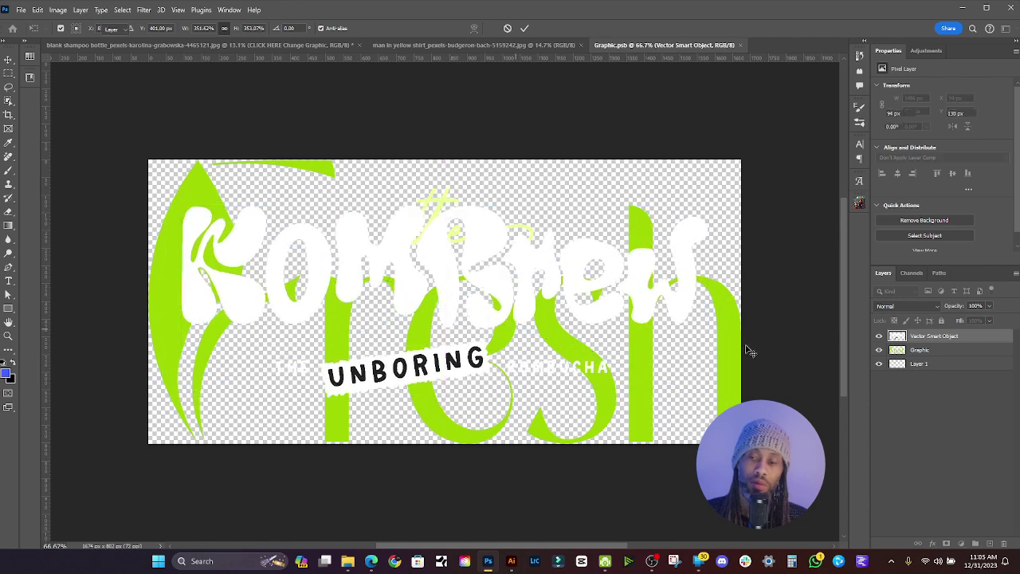
pyautogui.press('Return')
# Step: Hide the old Graphic layer inside the smart object, then save and close its contents to update the mockup
pyautogui.click(879, 349)
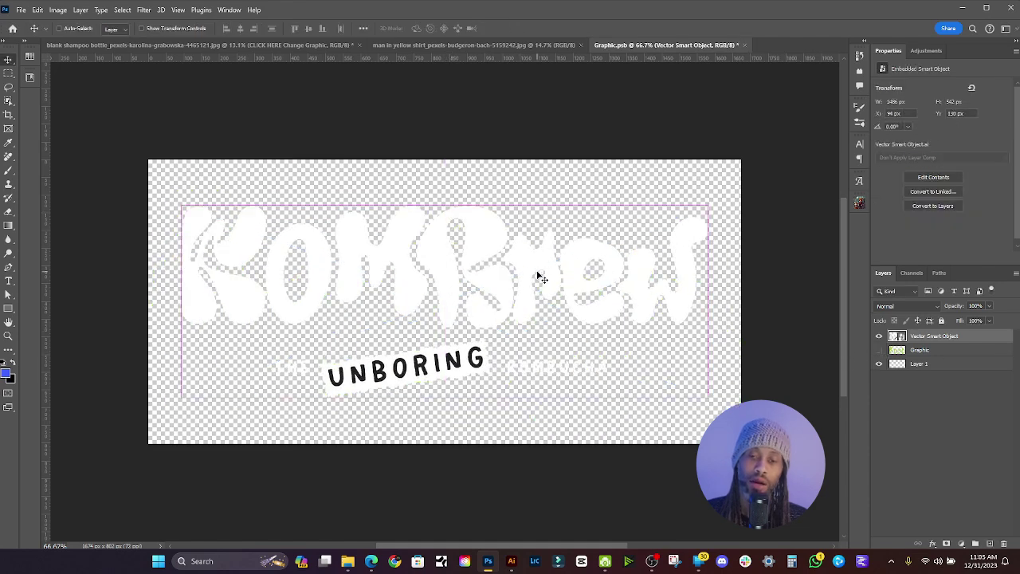
pyautogui.hotkey('ctrl', 's')
pyautogui.hotkey('ctrl', 'w')
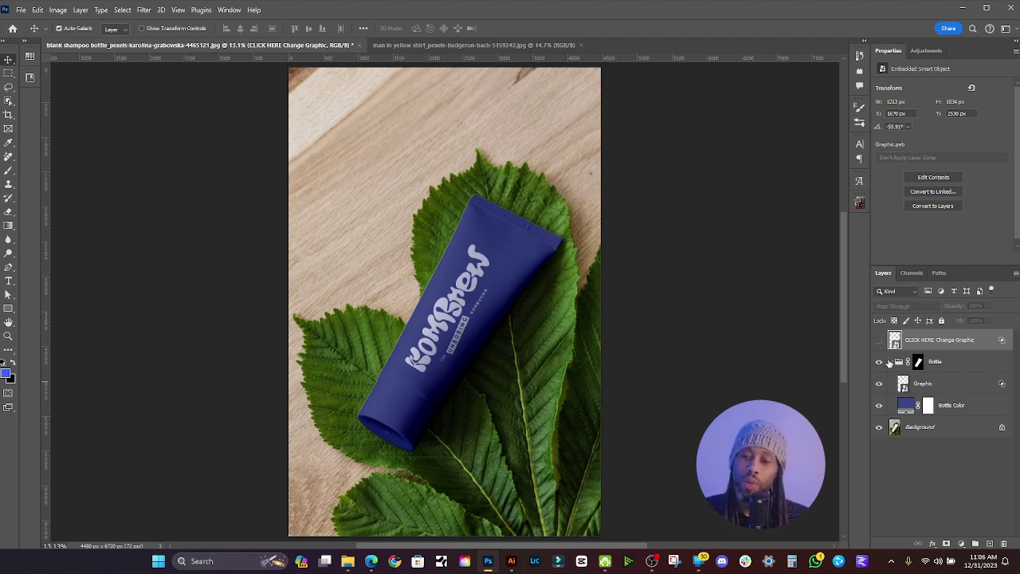
pyautogui.click(891, 363)
pyautogui.click(891, 363)
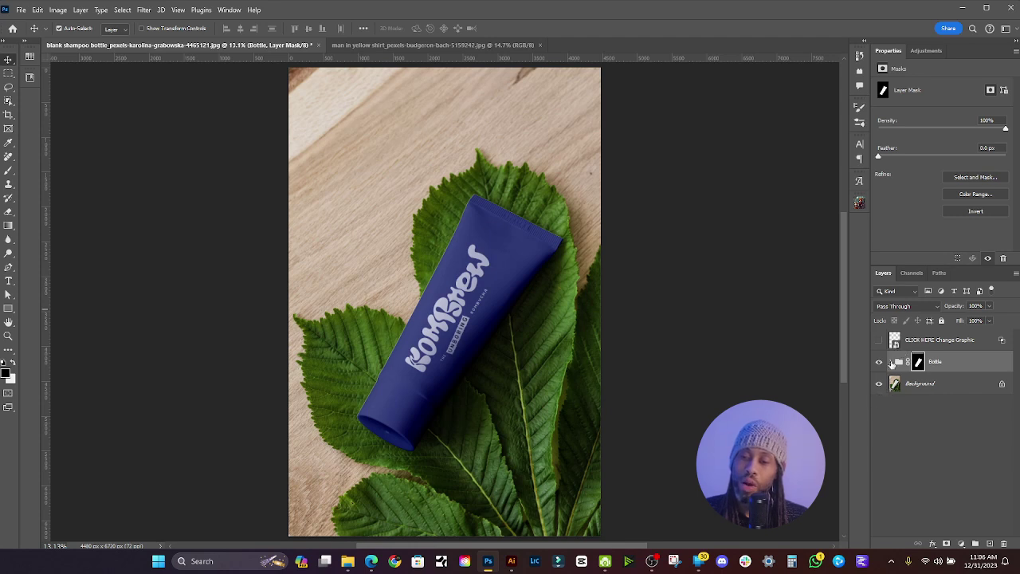
pyautogui.click(892, 362)
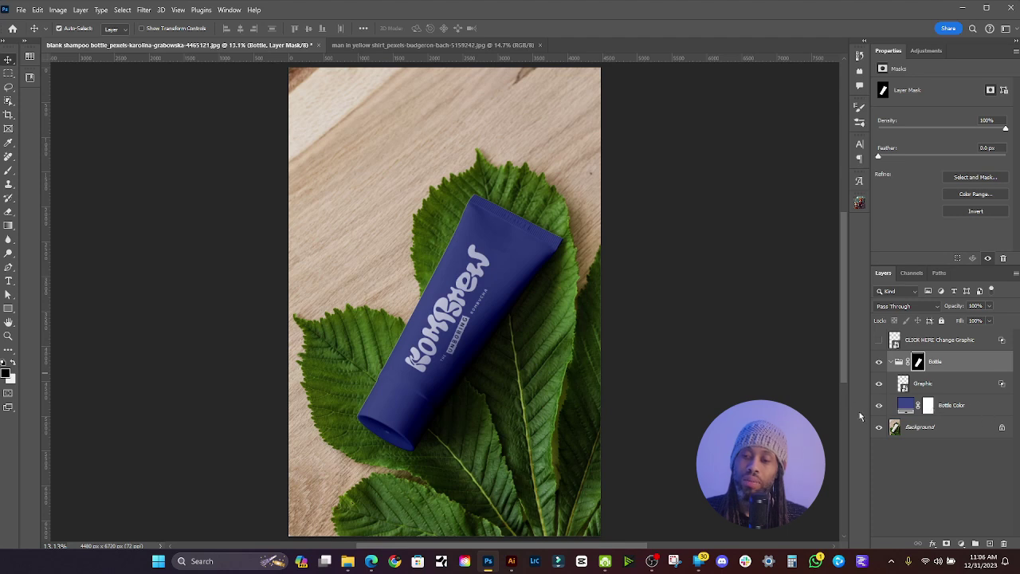
pyautogui.scroll(-1, 510, 287)
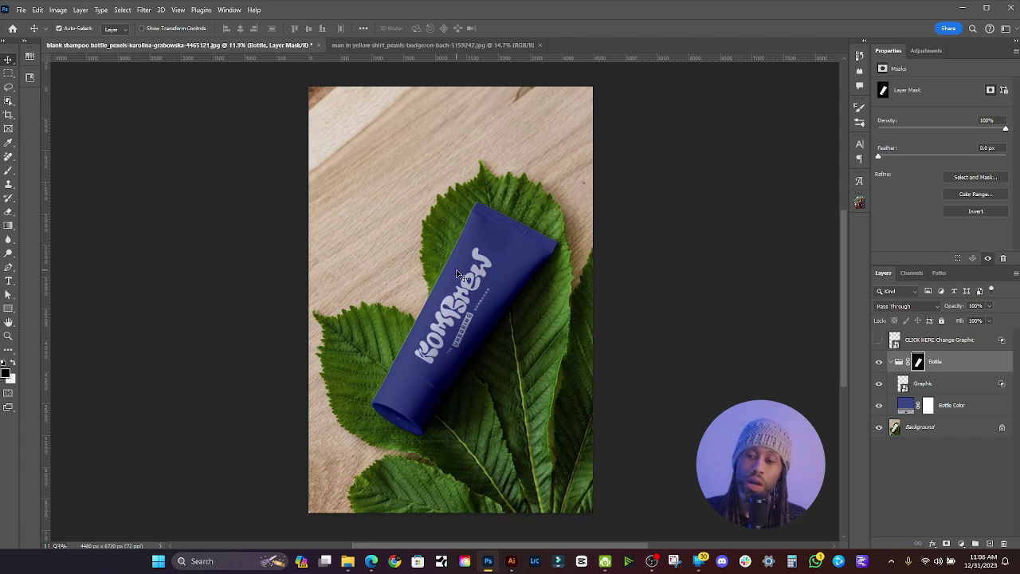
# Step: In the man in yellow shirt photo, select the T-shirt using the Object Selection tool in Lasso mode with Object Finder off
pyautogui.click(400, 46)
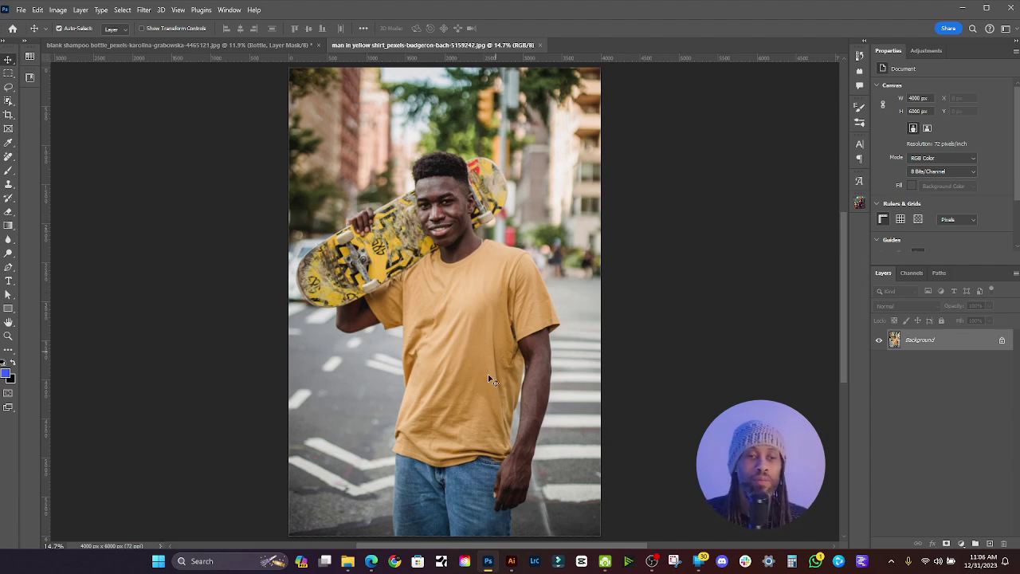
pyautogui.click(9, 101)
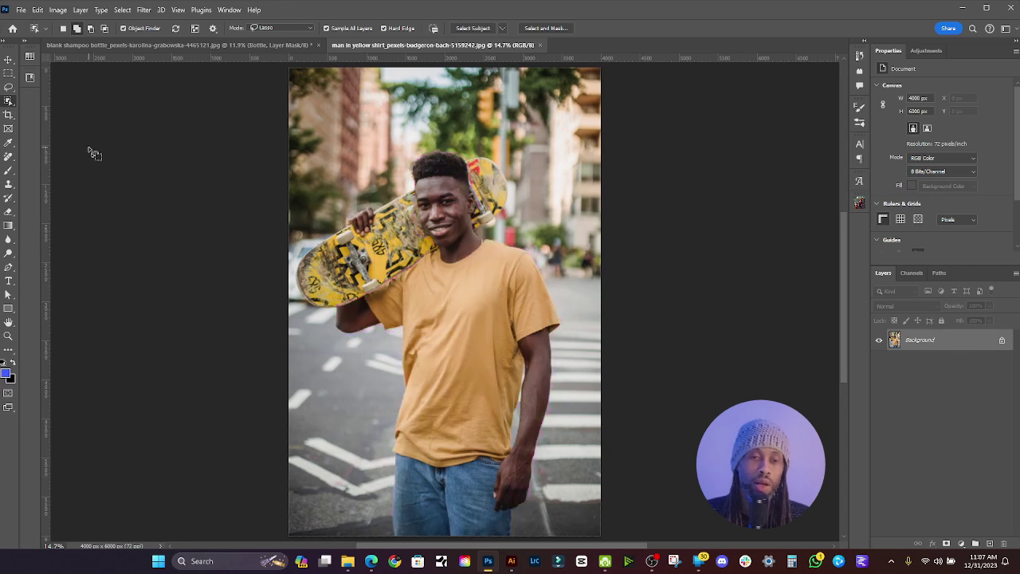
pyautogui.click(125, 28)
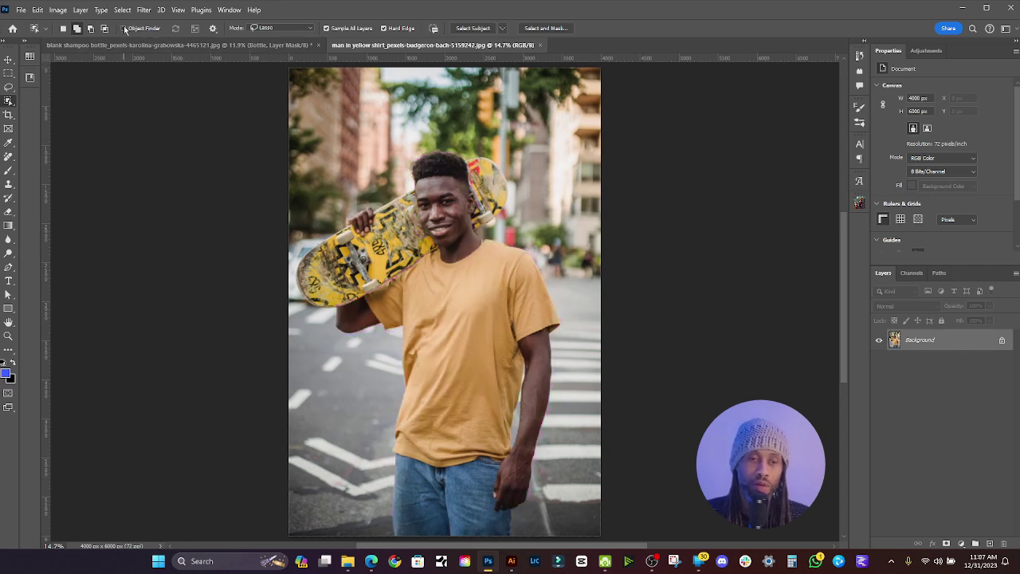
pyautogui.moveTo(476, 239)
pyautogui.mouseDown()
pyautogui.moveTo(411, 252)
pyautogui.moveTo(382, 275)
pyautogui.mouseUp()
pyautogui.moveTo(360, 309)
pyautogui.mouseDown()
pyautogui.moveTo(393, 334)
pyautogui.moveTo(396, 421)
pyautogui.moveTo(384, 456)
pyautogui.moveTo(401, 469)
pyautogui.moveTo(487, 475)
pyautogui.moveTo(513, 470)
pyautogui.mouseUp()
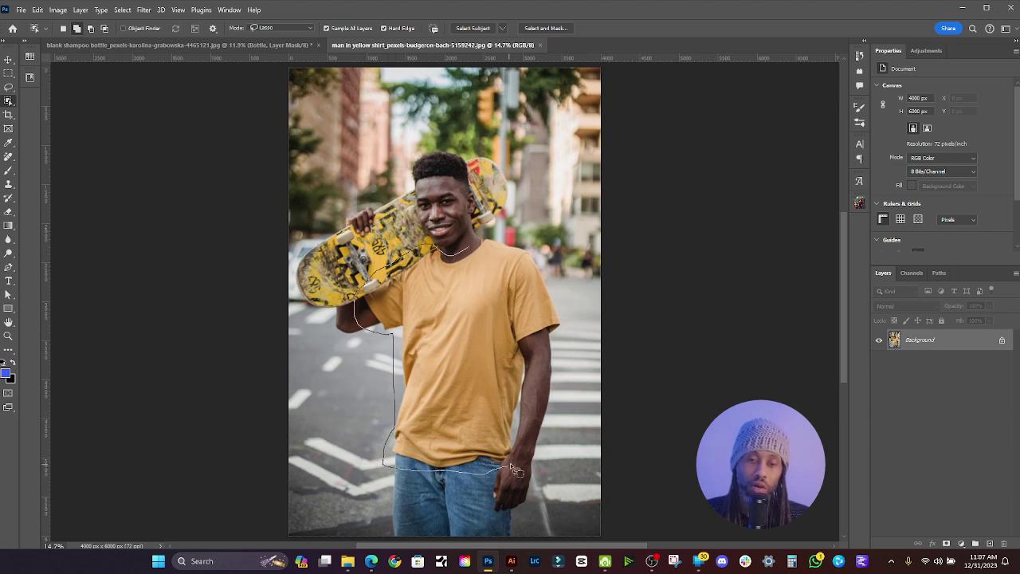
pyautogui.moveTo(533, 347)
pyautogui.mouseDown()
pyautogui.moveTo(567, 320)
pyautogui.moveTo(555, 252)
pyautogui.moveTo(502, 238)
pyautogui.moveTo(477, 246)
pyautogui.moveTo(467, 268)
pyautogui.moveTo(475, 252)
pyautogui.mouseUp()
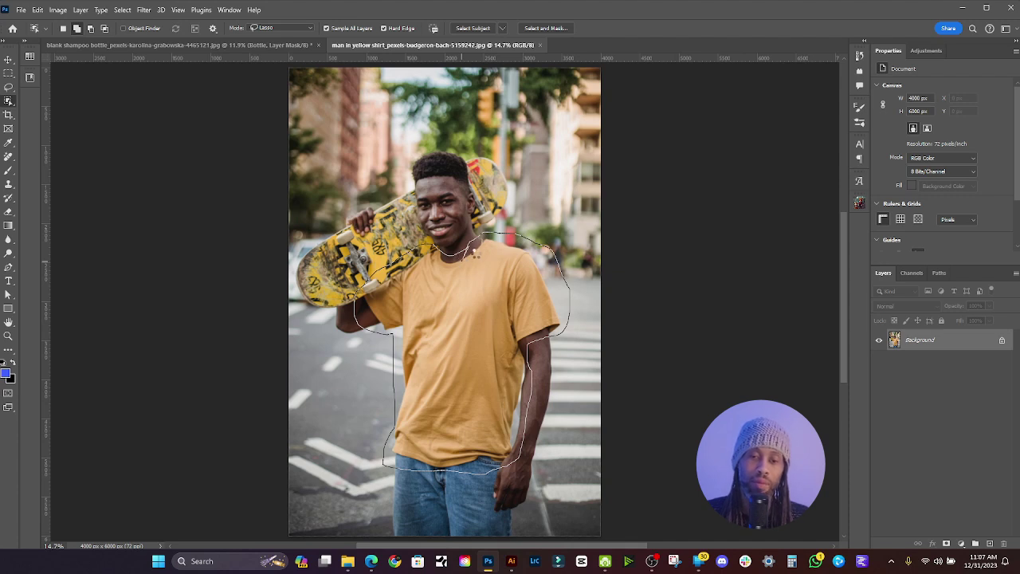
pyautogui.moveTo(475, 252); pyautogui.dragTo(477, 253)
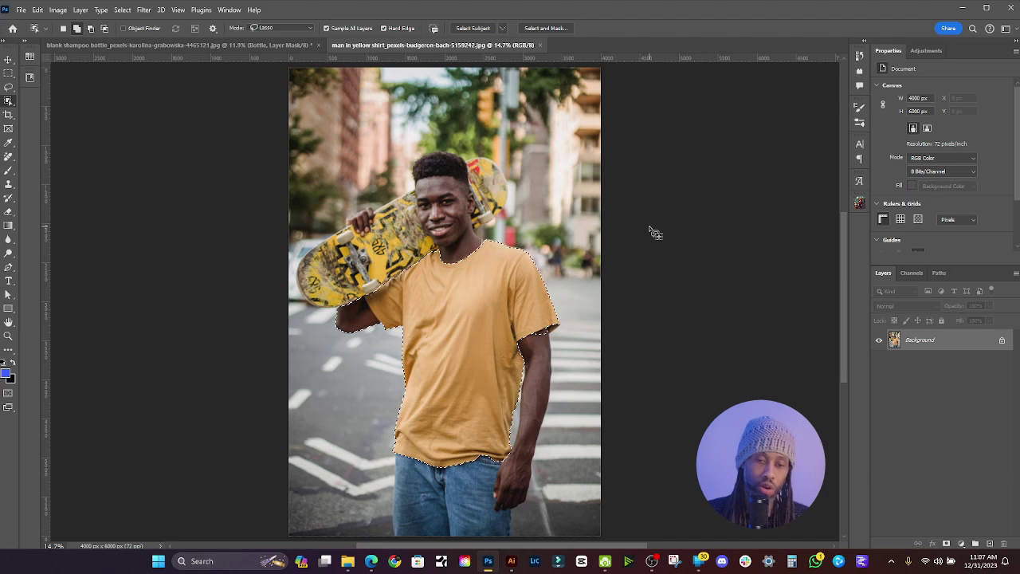
# Step: Check the shirt selection in Quick Mask, then subtract the bent elbow below the skateboard from the selection
pyautogui.press('q')
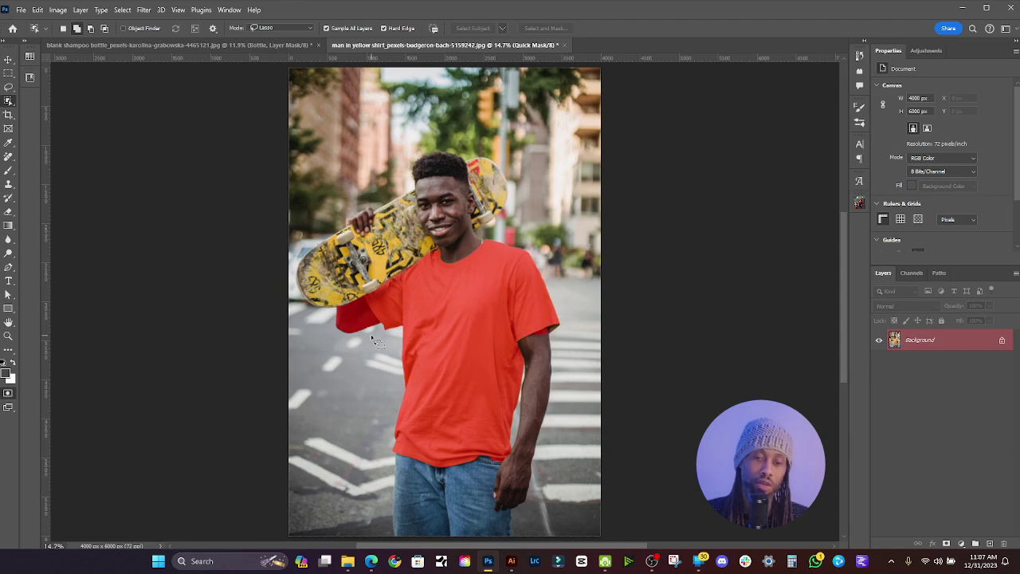
pyautogui.press('q')
pyautogui.scroll(5, 357, 308)
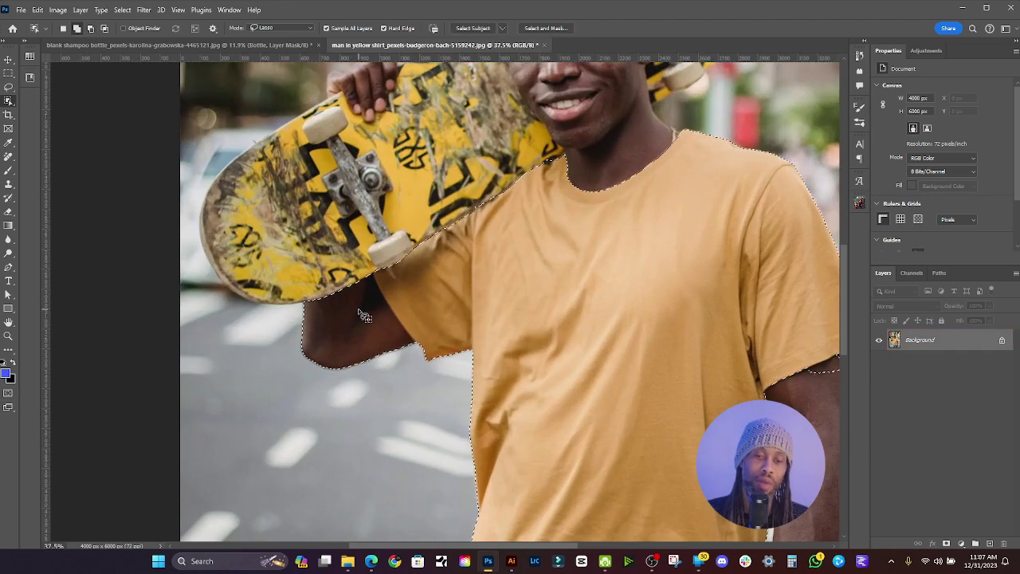
pyautogui.moveTo(368, 265)
pyautogui.mouseDown()
pyautogui.moveTo(424, 352)
pyautogui.moveTo(330, 389)
pyautogui.moveTo(278, 298)
pyautogui.moveTo(378, 272)
pyautogui.moveTo(451, 382)
pyautogui.moveTo(515, 355)
pyautogui.moveTo(501, 361)
pyautogui.mouseUp()
# Step: Subtract the small patch of skin on the lowered arm, just under the sleeve hem, from the shirt selection
pyautogui.scroll(-5, 477, 365)
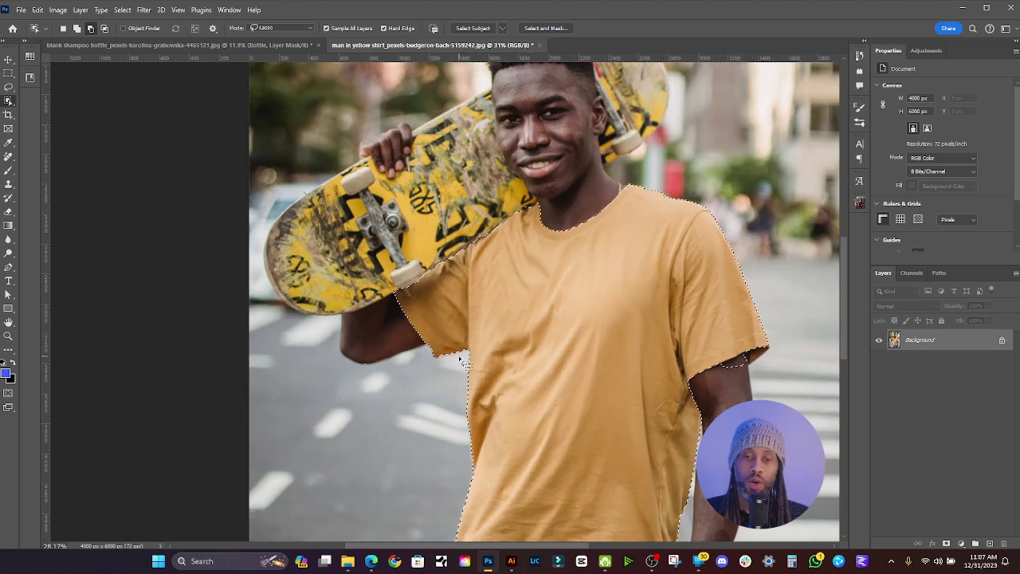
pyautogui.hscroll(3, 538, 322)
pyautogui.scroll(5, 538, 323)
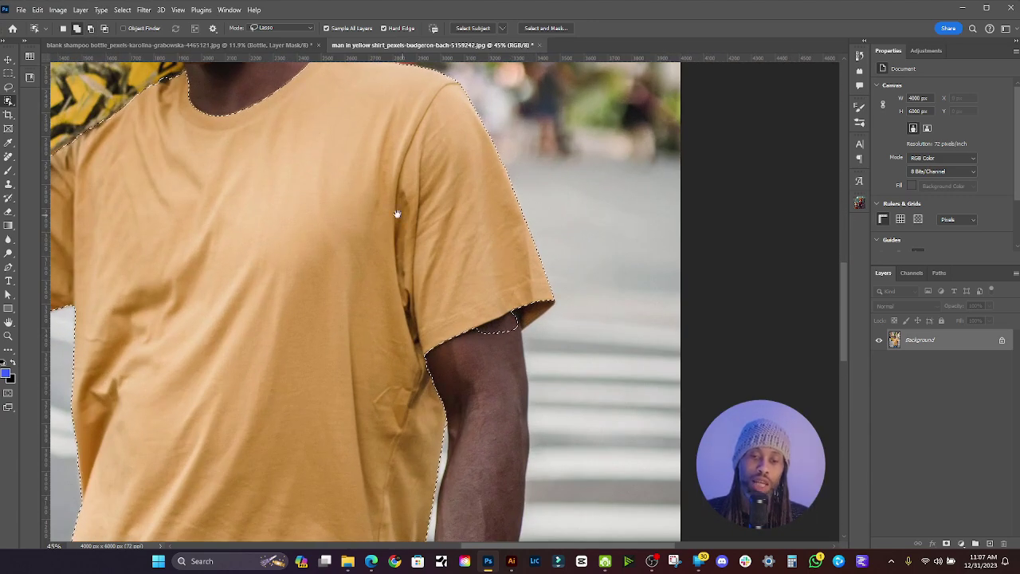
pyautogui.moveTo(367, 269); pyautogui.dragTo(573, 380)
pyautogui.moveTo(448, 276); pyautogui.dragTo(490, 290)
pyautogui.scroll(-2, 490, 291)
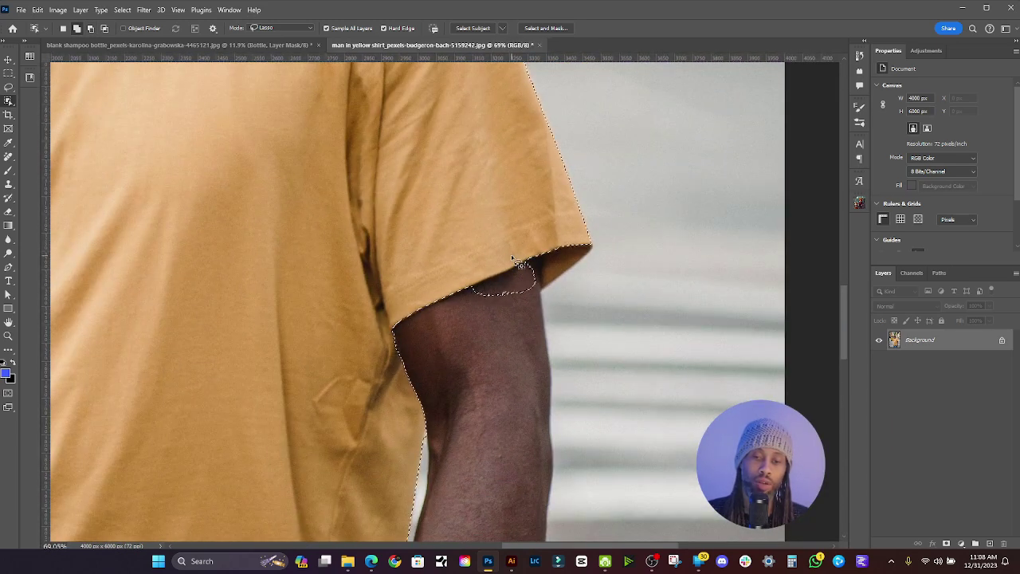
pyautogui.moveTo(511, 257)
pyautogui.mouseDown()
pyautogui.moveTo(455, 282)
pyautogui.moveTo(476, 310)
pyautogui.moveTo(584, 306)
pyautogui.moveTo(575, 277)
pyautogui.moveTo(513, 259)
pyautogui.moveTo(534, 268)
pyautogui.moveTo(548, 303)
pyautogui.mouseUp()
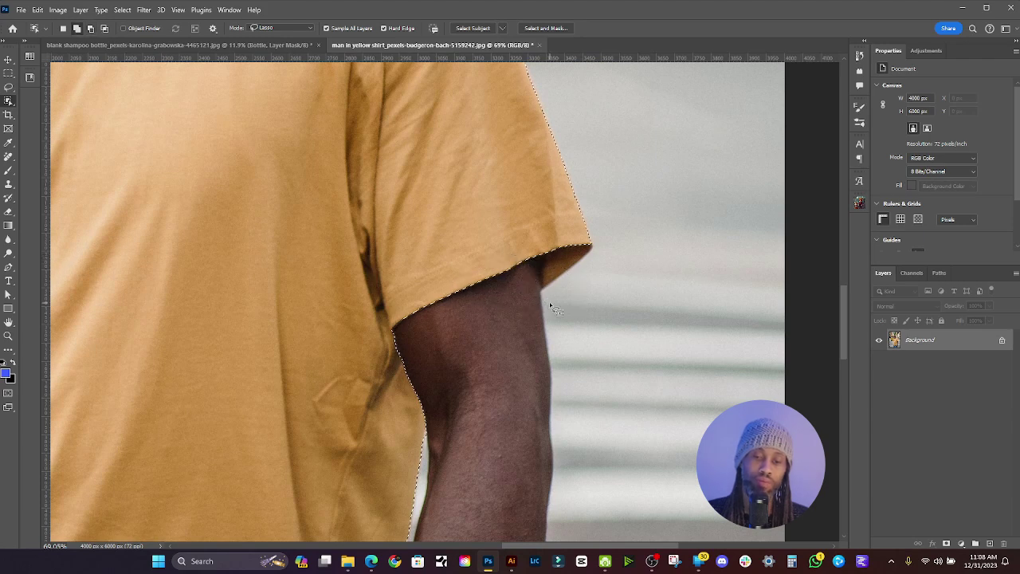
# Step: Check the whole T-shirt selection in Quick Mask, then return to the normal selection view
pyautogui.scroll(-2, 544, 300)
pyautogui.scroll(-2, 391, 271)
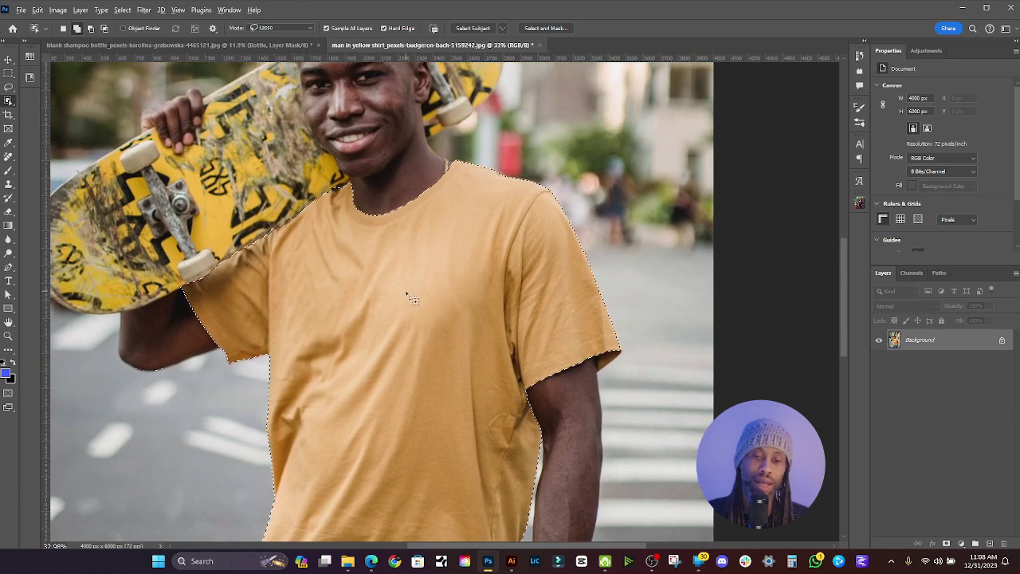
pyautogui.press('q')
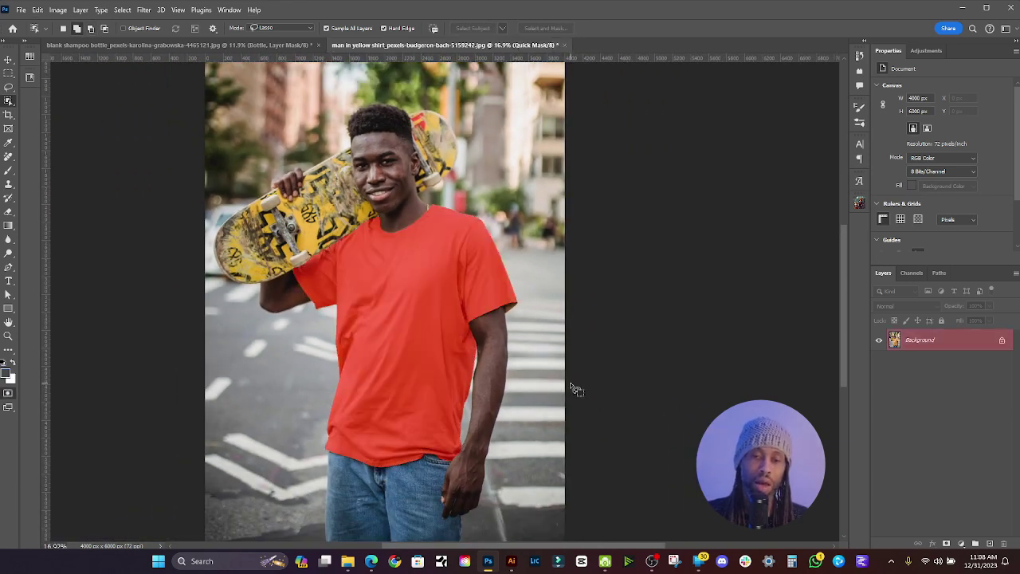
pyautogui.press('q')
pyautogui.scroll(1, 451, 220)
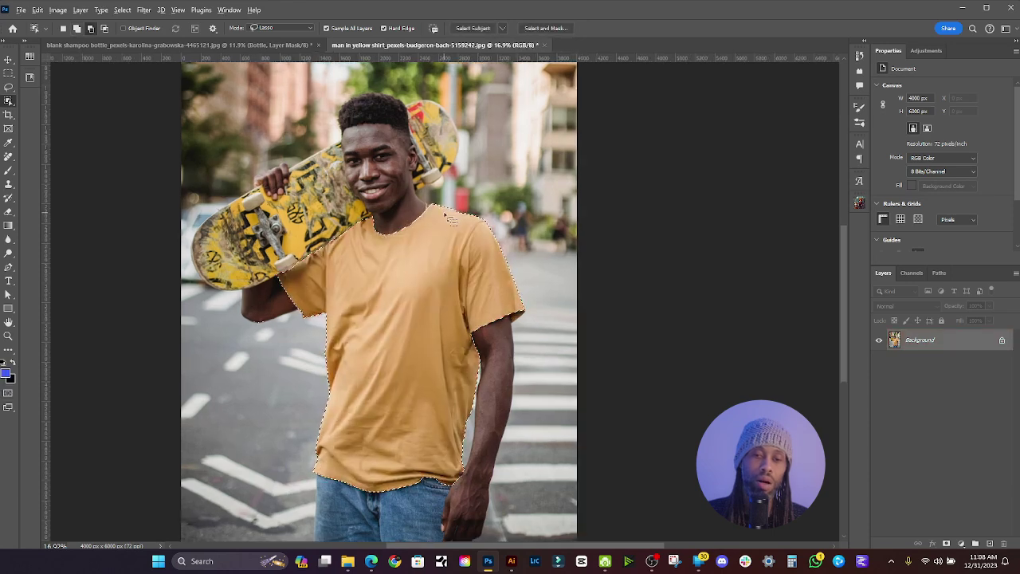
pyautogui.scroll(3, 451, 220)
pyautogui.scroll(-4, 430, 219)
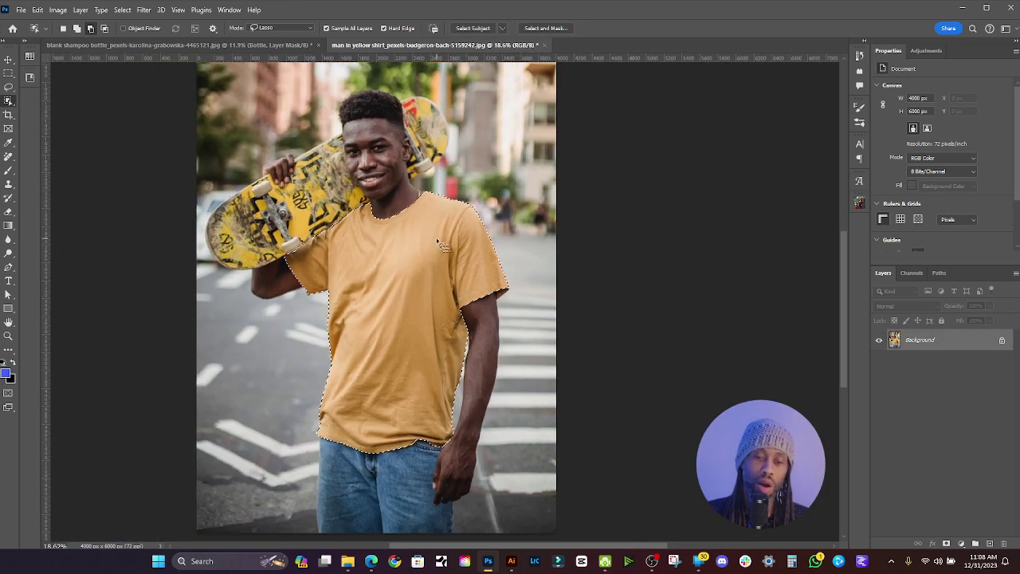
pyautogui.scroll(-1, 436, 237)
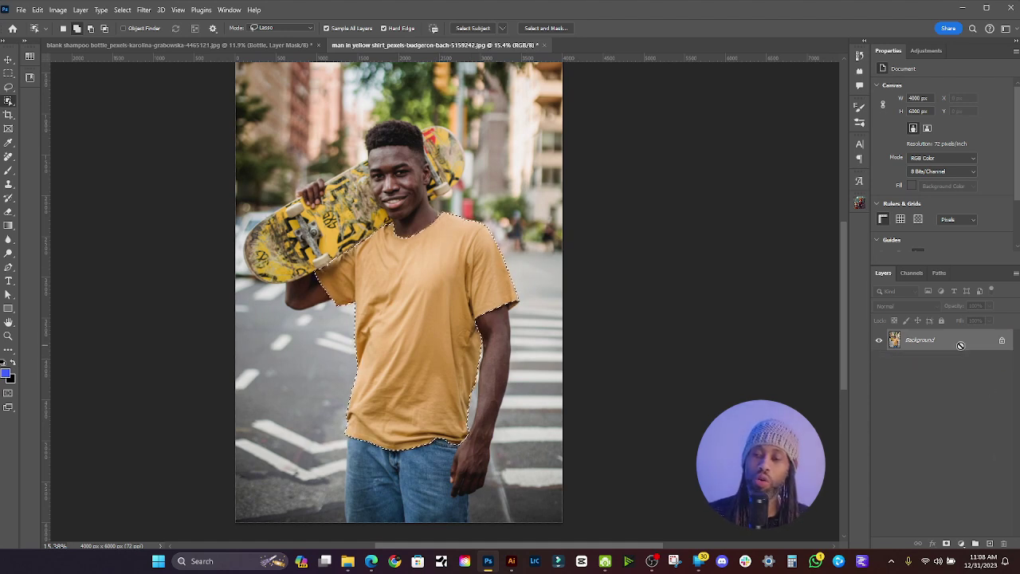
# Step: Copy the selected shirt onto its own layer and rename that layer "tshirt"
pyautogui.hotkey('ctrl', 'j')
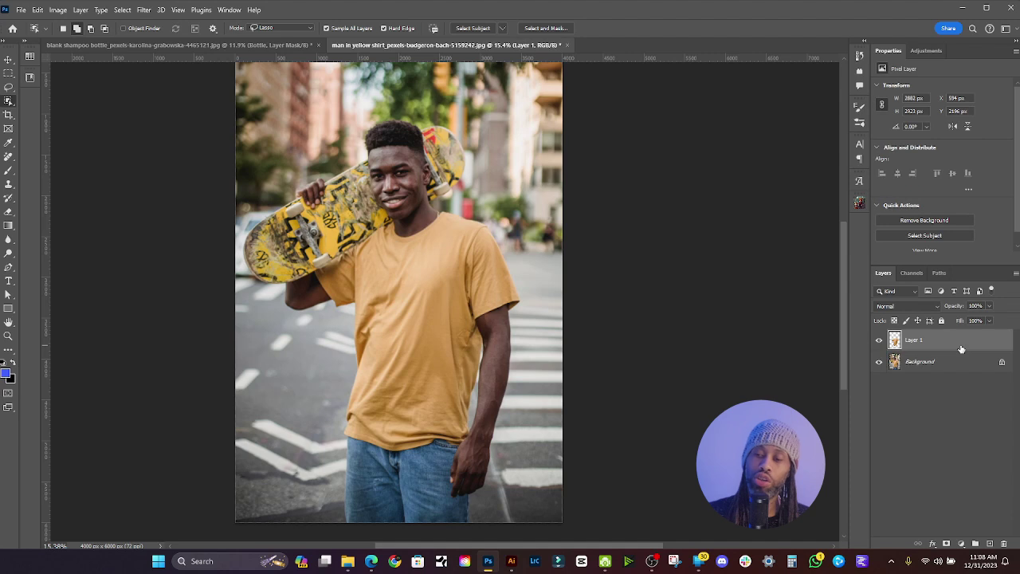
pyautogui.doubleClick(910, 340)
pyautogui.write('shir')
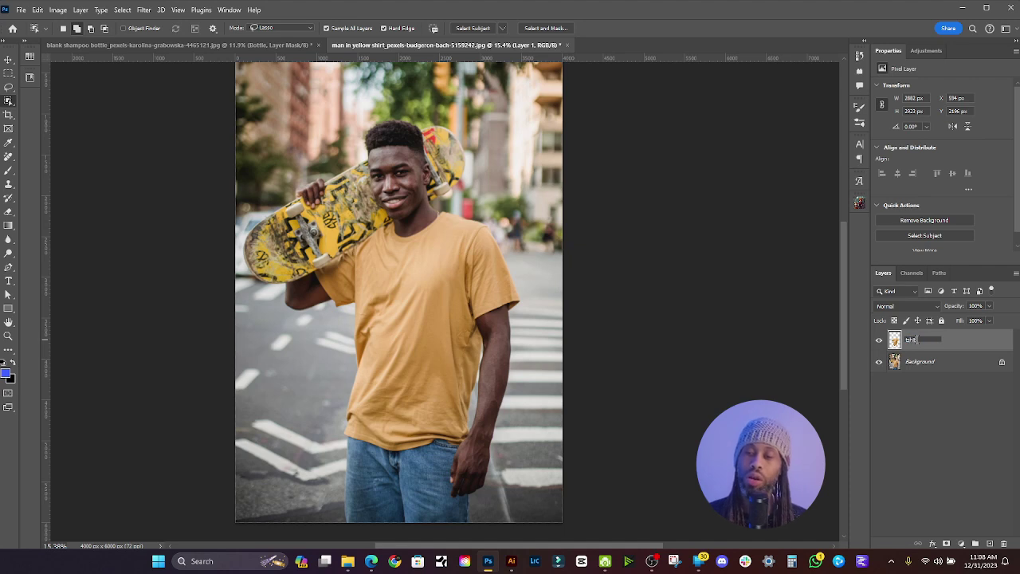
pyautogui.press('Return')
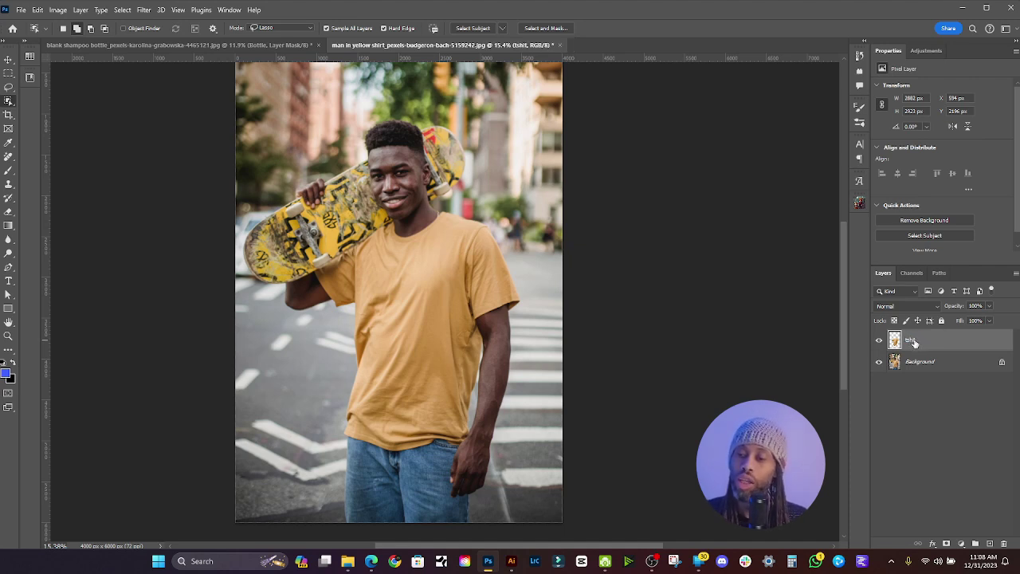
pyautogui.doubleClick(909, 341)
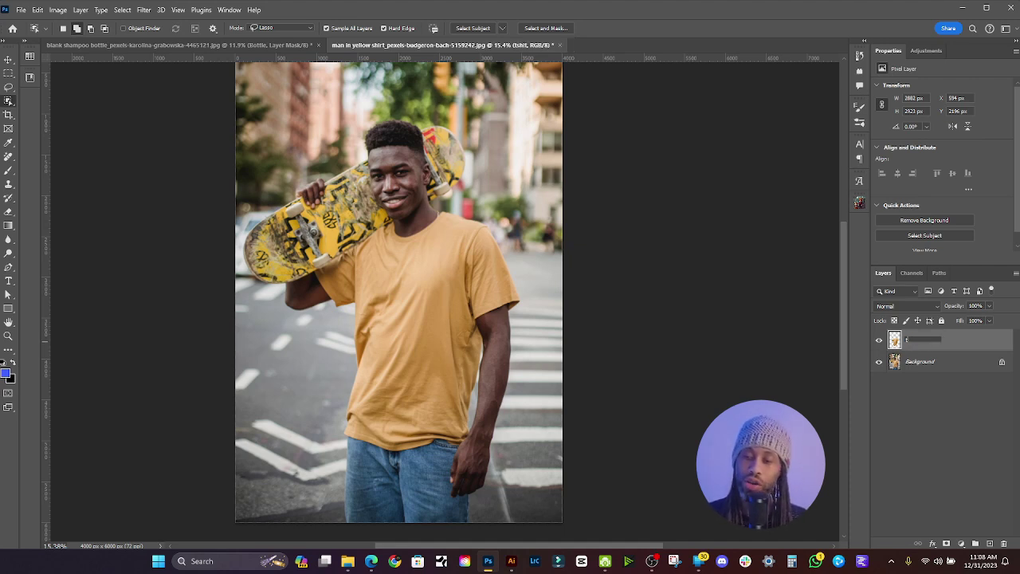
pyautogui.press('Return')
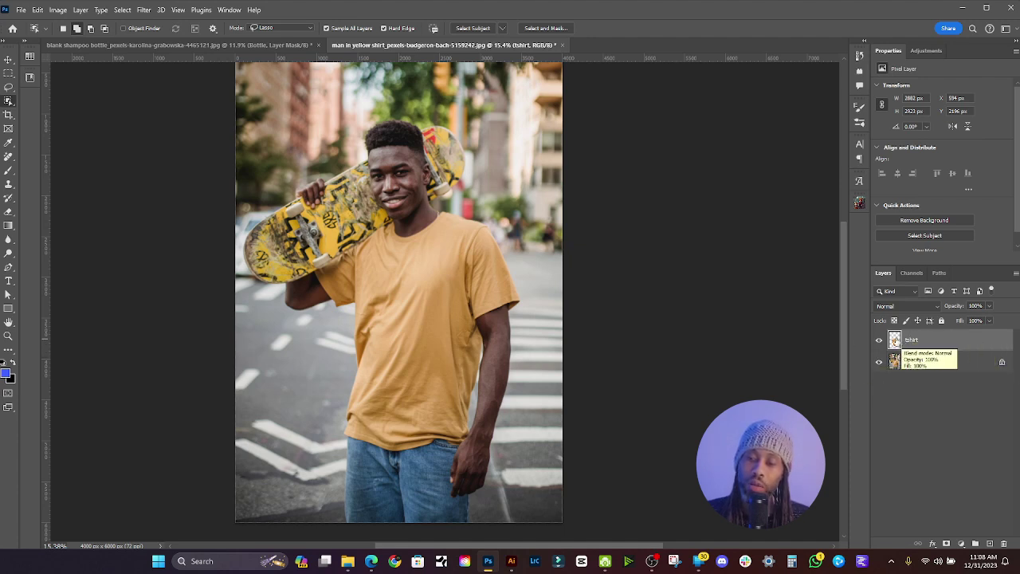
# Step: Load the tshirt layer as a selection and add a purple Solid Color fill (#6541ff) with the Hue blend mode
pyautogui.keyDown('ctrl'); pyautogui.click(894, 343); pyautogui.keyUp('ctrl')
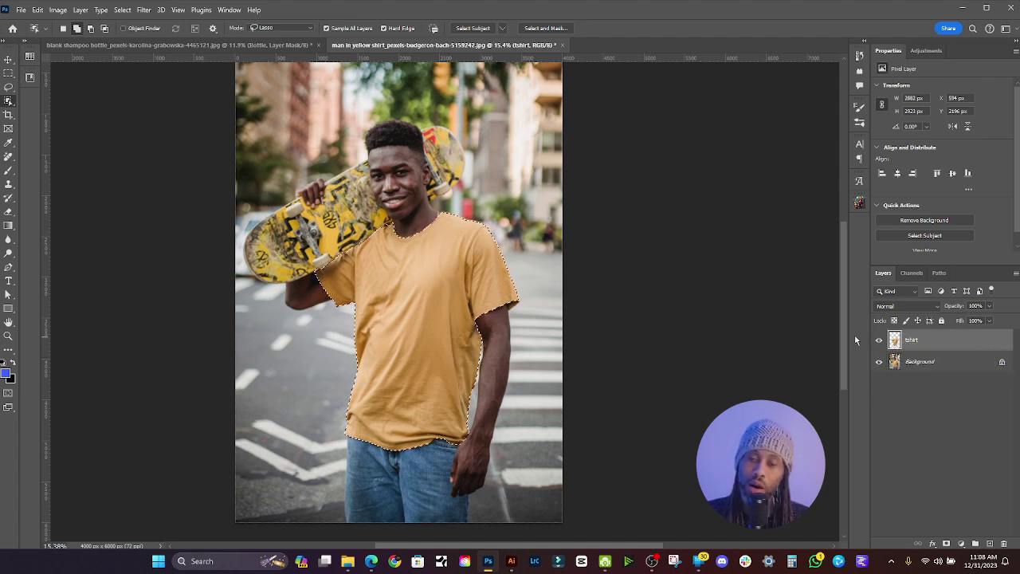
pyautogui.click(962, 548)
pyautogui.click(949, 359)
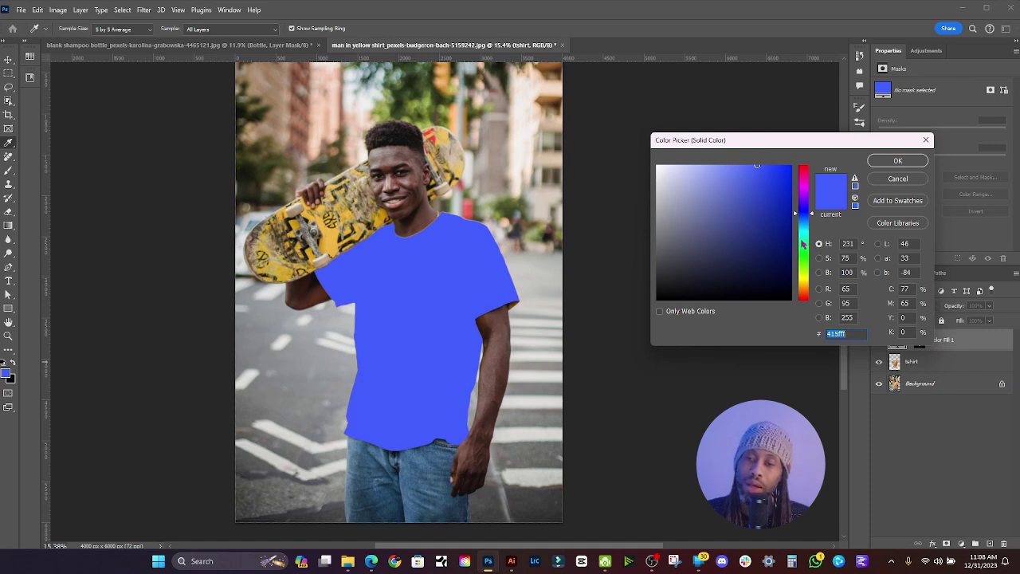
pyautogui.moveTo(803, 244); pyautogui.dragTo(805, 209)
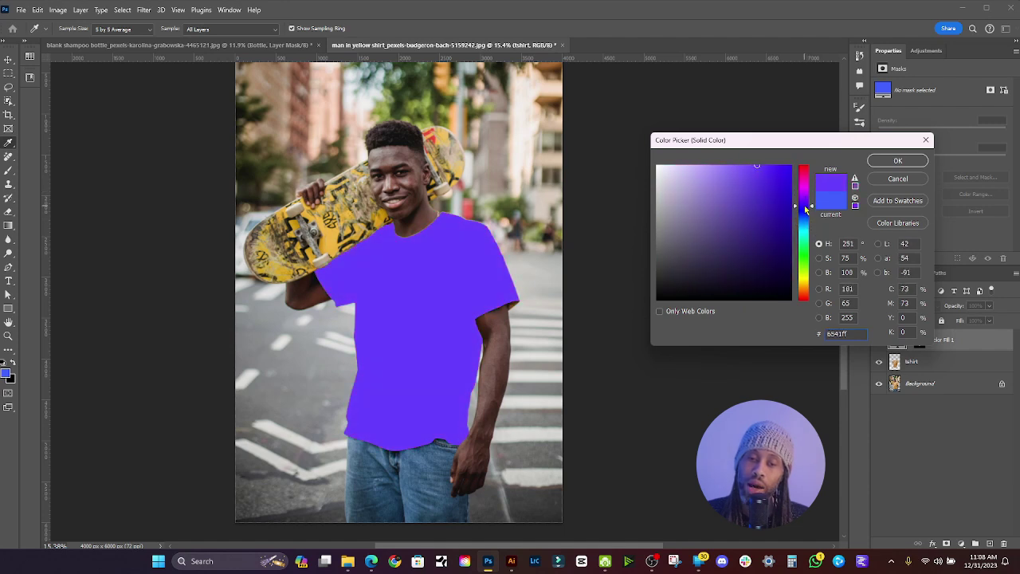
pyautogui.click(898, 162)
pyautogui.click(891, 308)
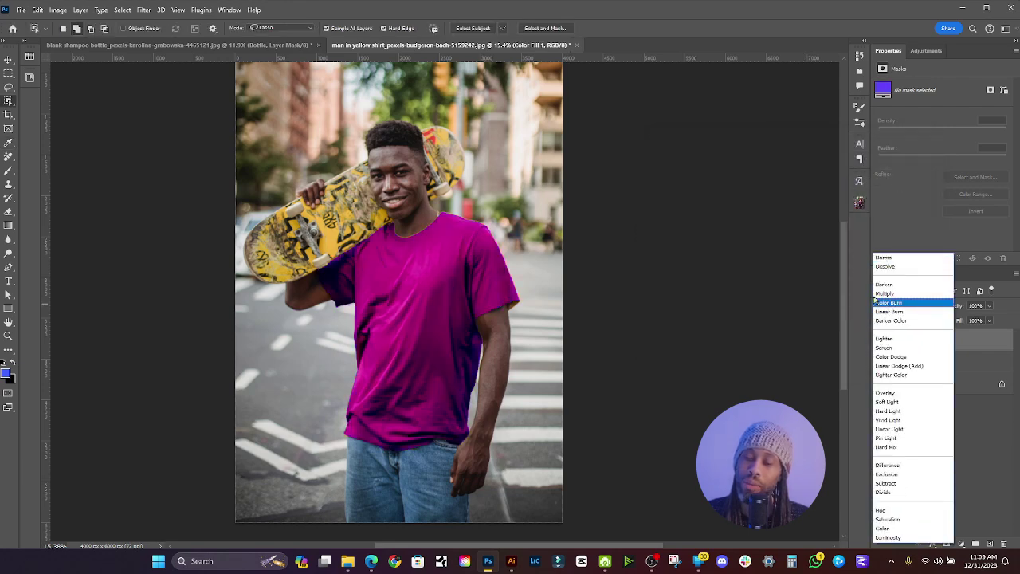
pyautogui.click(886, 511)
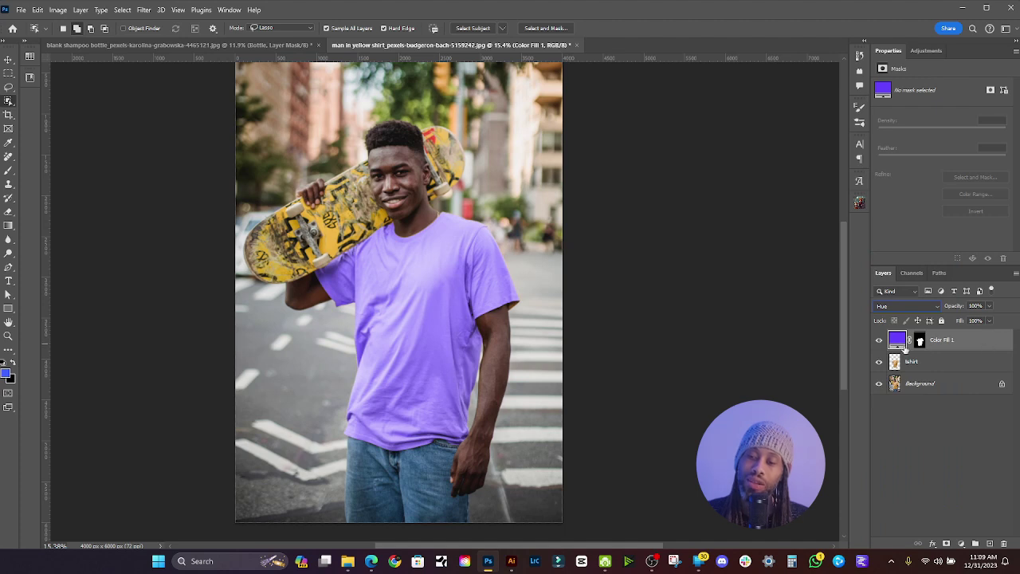
# Step: Compare the shirt with and without the color fill, and preview other blend modes before returning to Hue
pyautogui.click(879, 342)
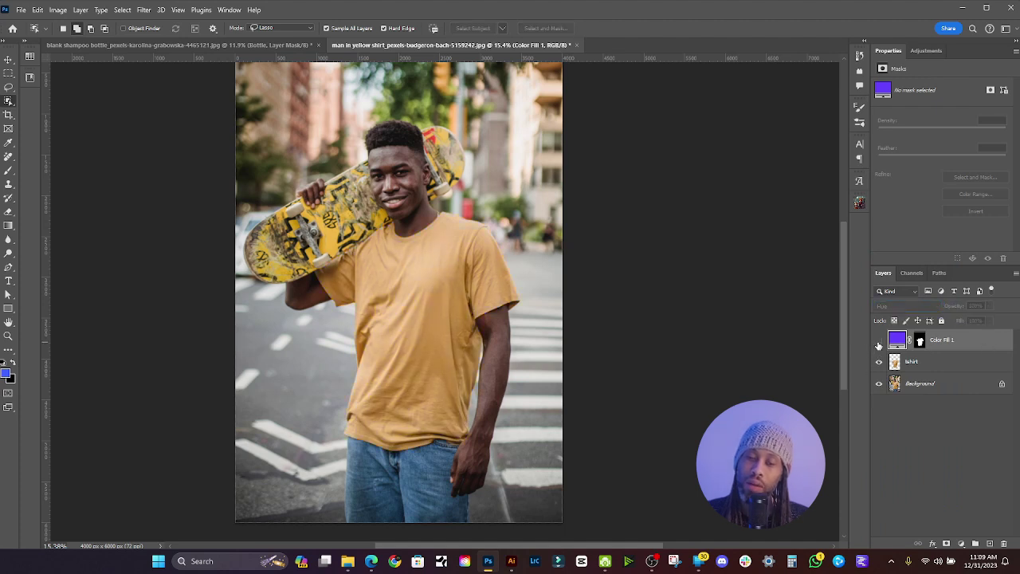
pyautogui.click(879, 342)
pyautogui.click(916, 364)
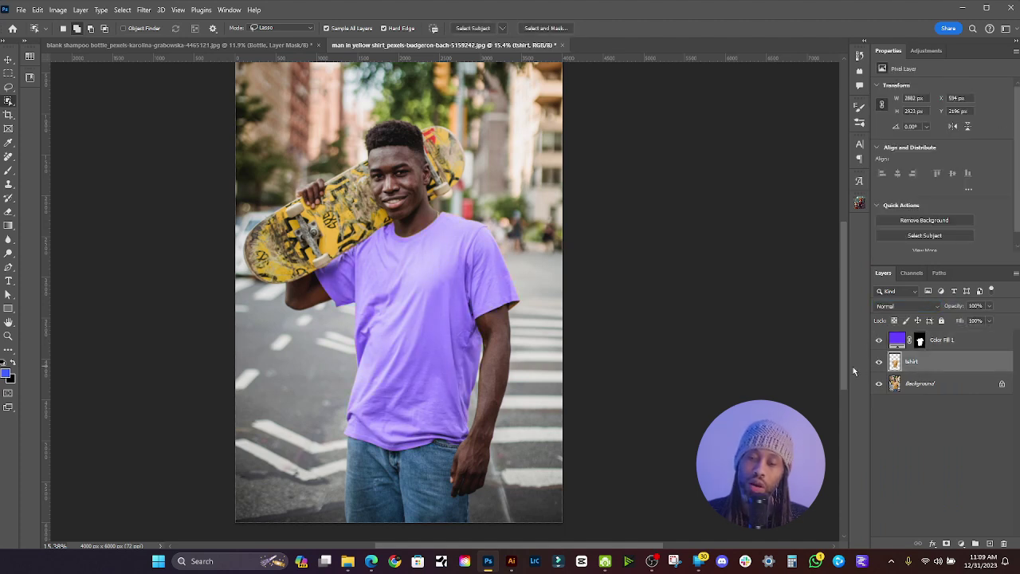
pyautogui.doubleClick(898, 339)
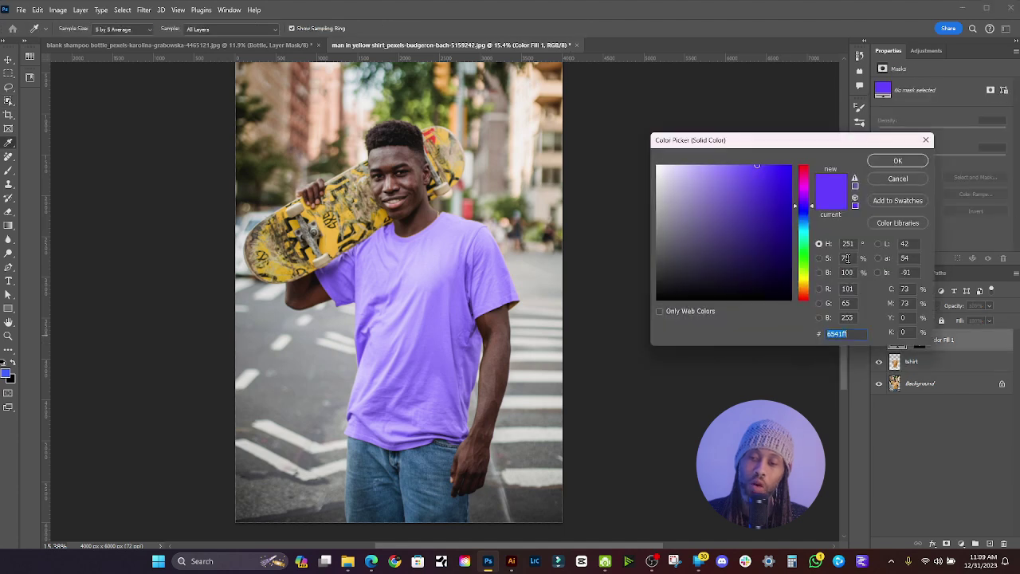
pyautogui.click(917, 180)
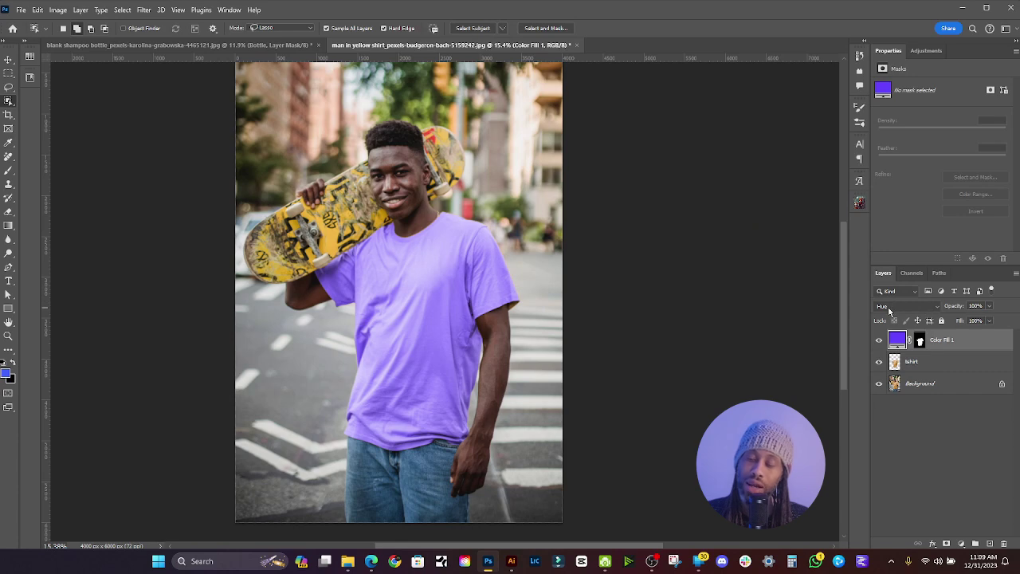
pyautogui.click(889, 307)
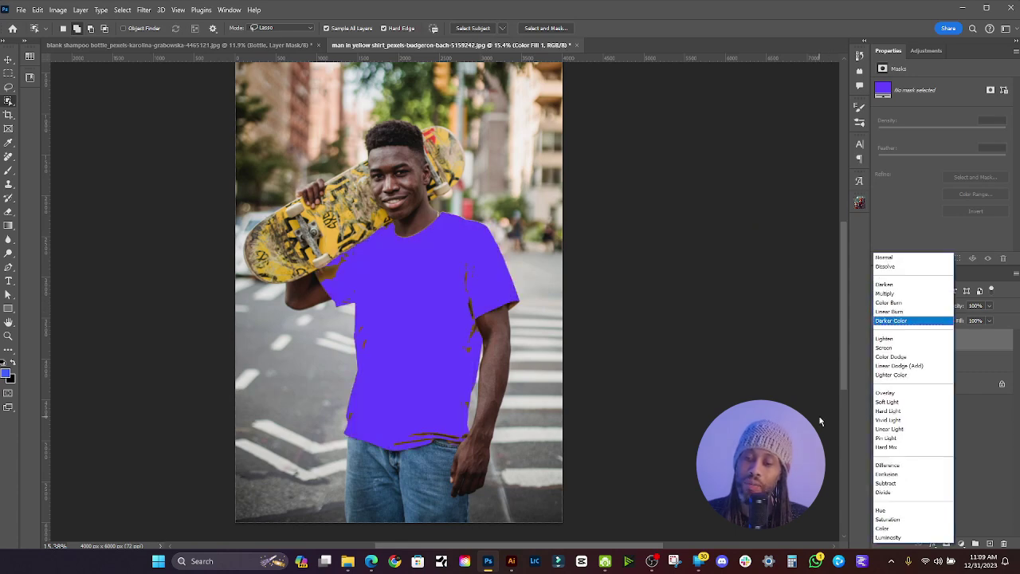
pyautogui.click(883, 512)
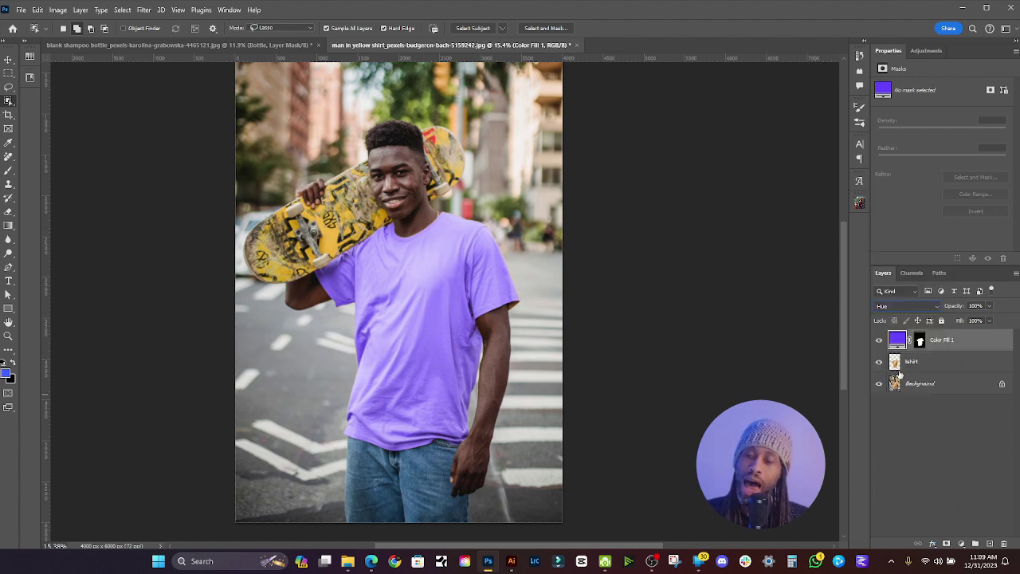
# Step: Rename the color fill layer "shirt color"
pyautogui.doubleClick(944, 341)
pyautogui.write('shirt co')
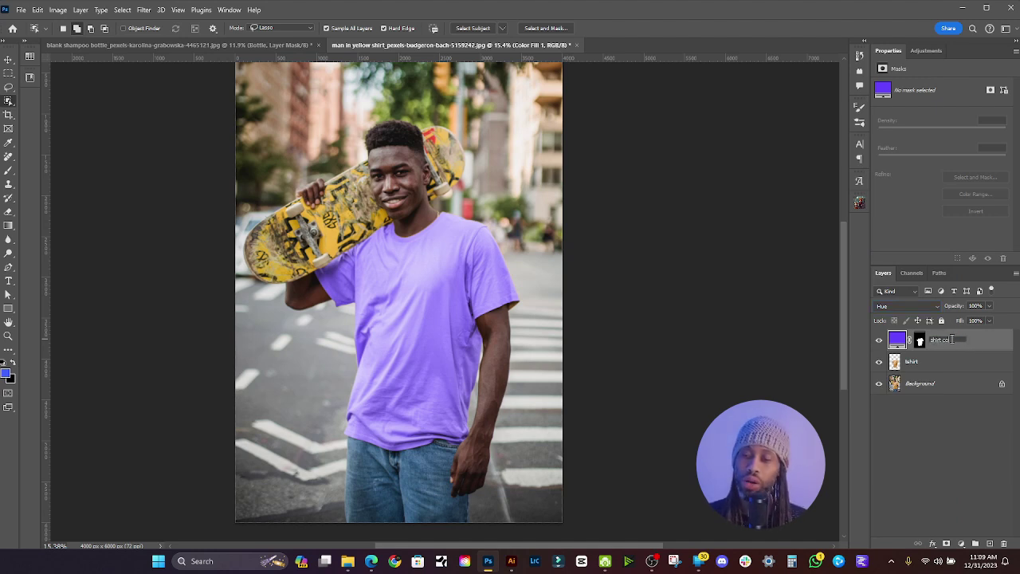
pyautogui.write('lor')
pyautogui.press('Return')
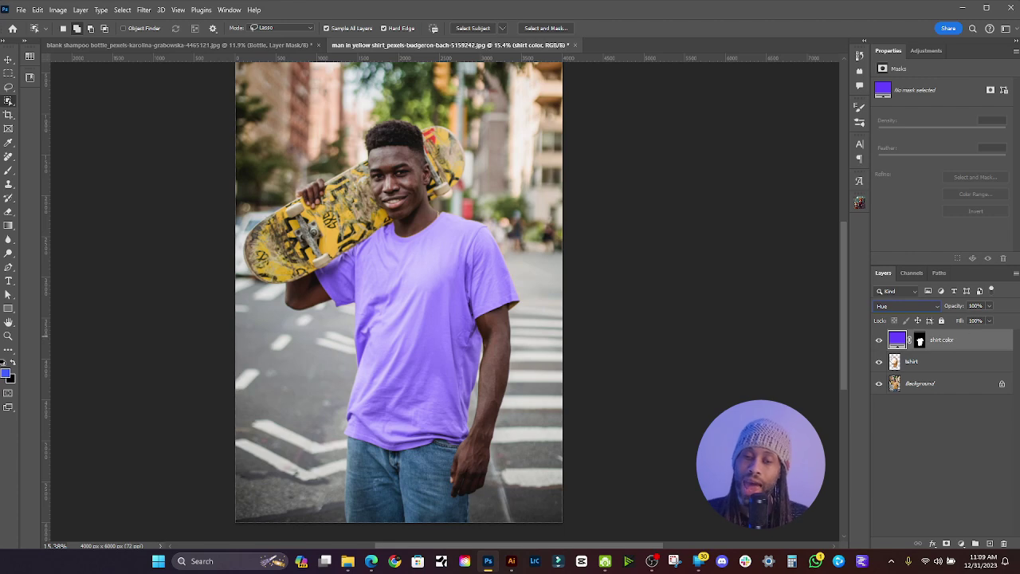
# Step: Change the shirt color fill to bright cyan, #41efff
pyautogui.doubleClick(893, 341)
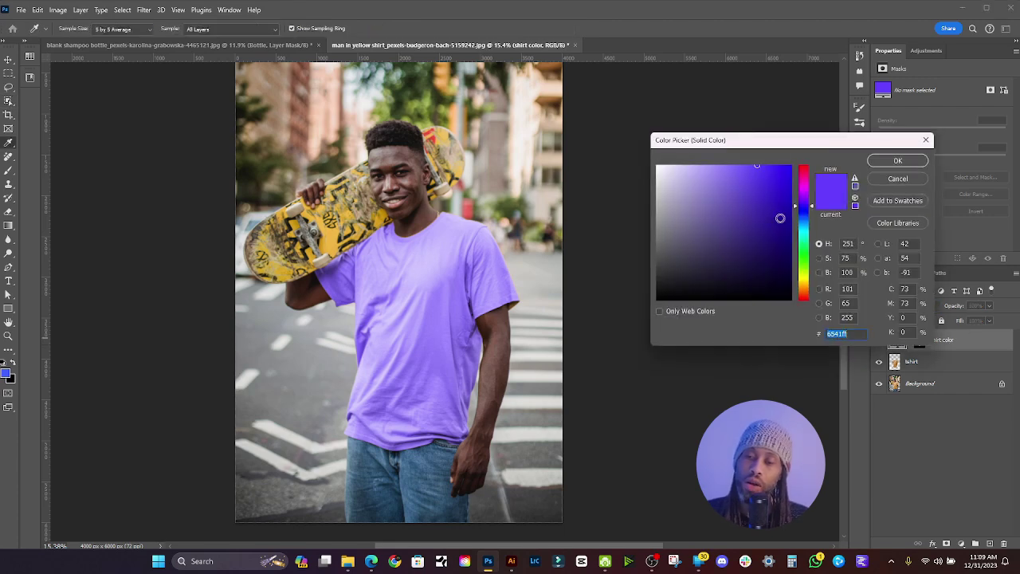
pyautogui.click(802, 260)
pyautogui.moveTo(802, 267); pyautogui.dragTo(808, 233)
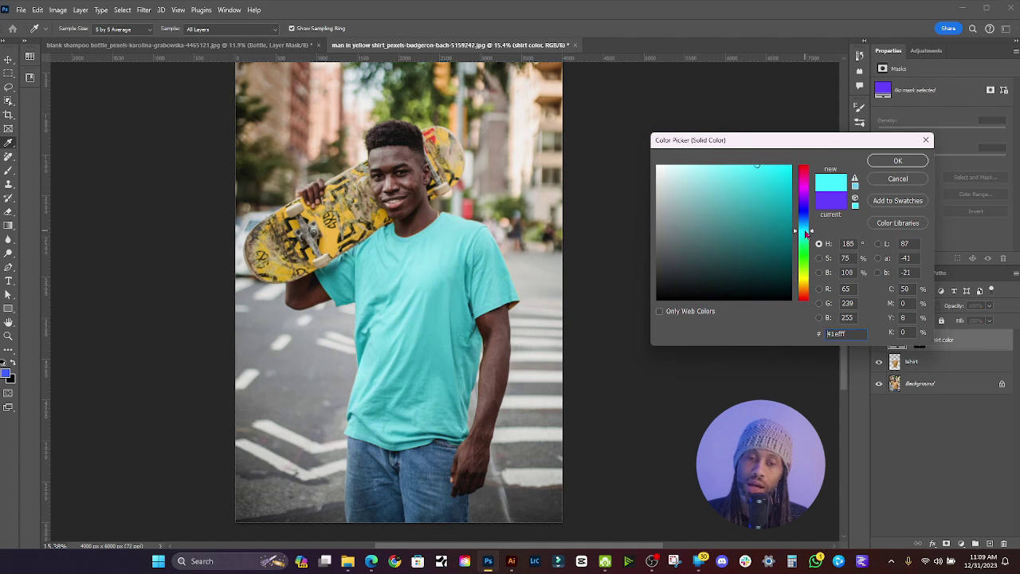
pyautogui.click(898, 162)
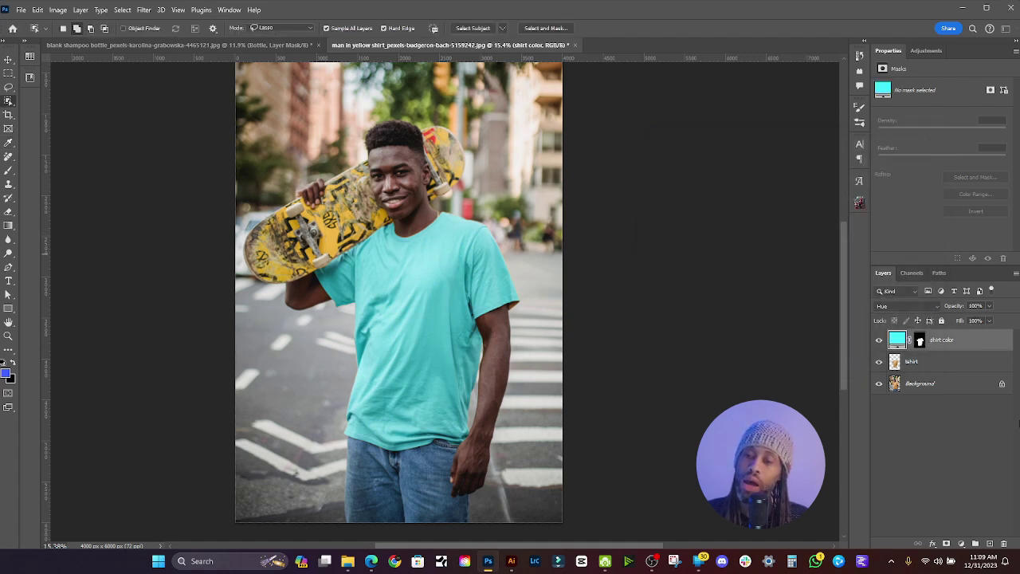
# Step: Group the shirt color layer, mask the group with the shirt selection, and delete the fill layer's own mask
pyautogui.keyDown('ctrl'); pyautogui.click(920, 341); pyautogui.keyUp('ctrl')
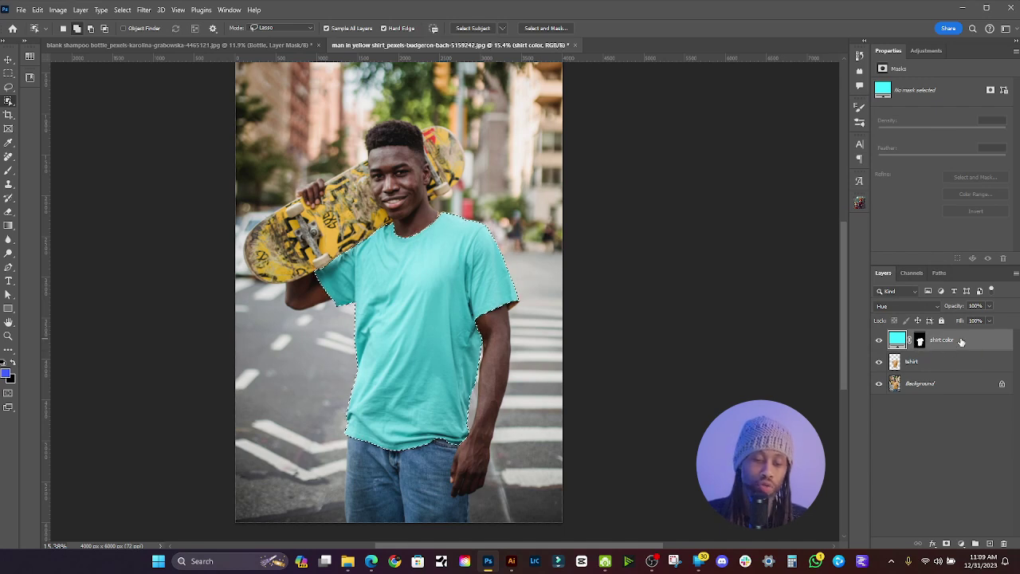
pyautogui.hotkey('ctrl', 'g')
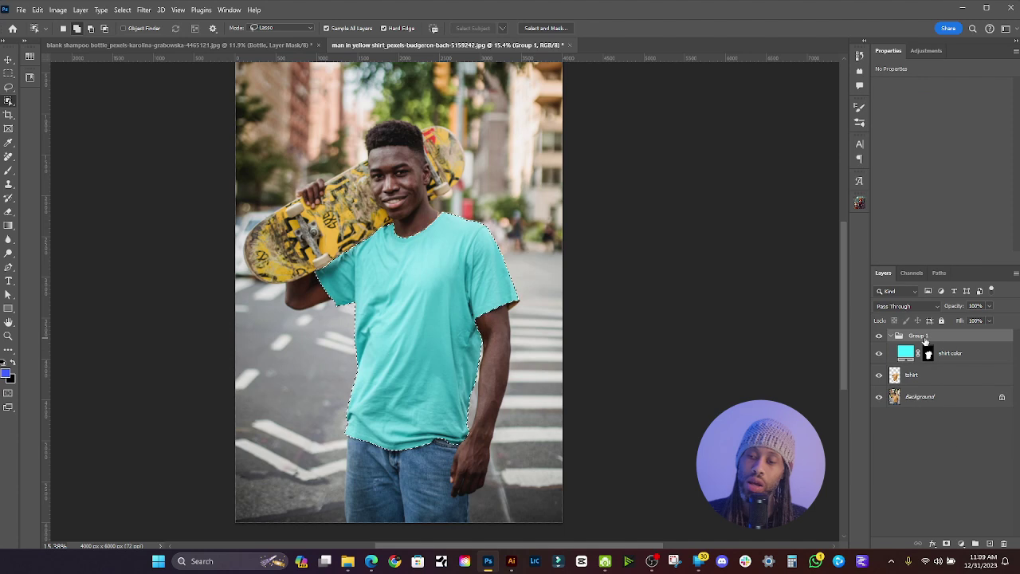
pyautogui.click(945, 544)
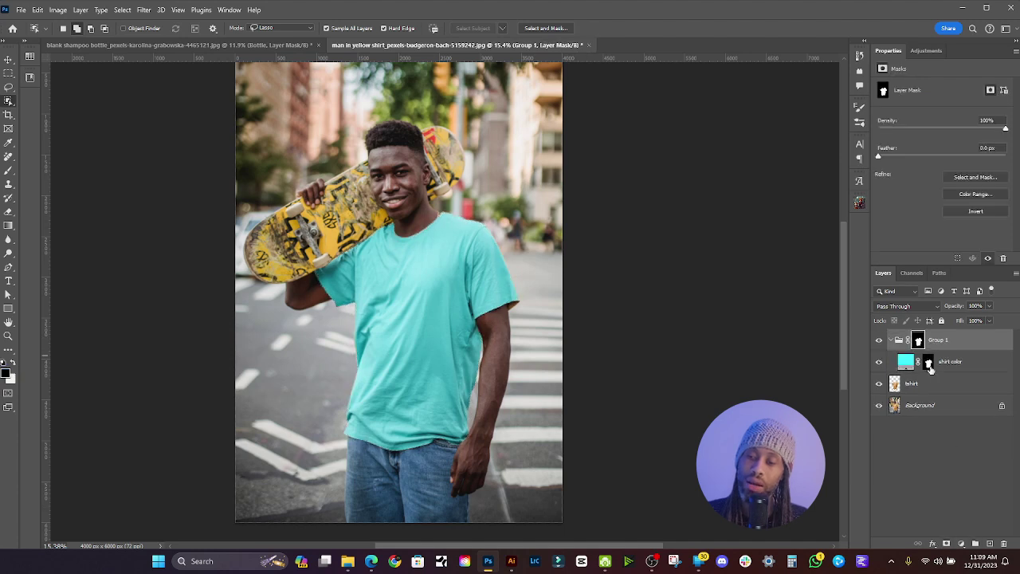
pyautogui.rightClick(930, 368)
pyautogui.click(945, 390)
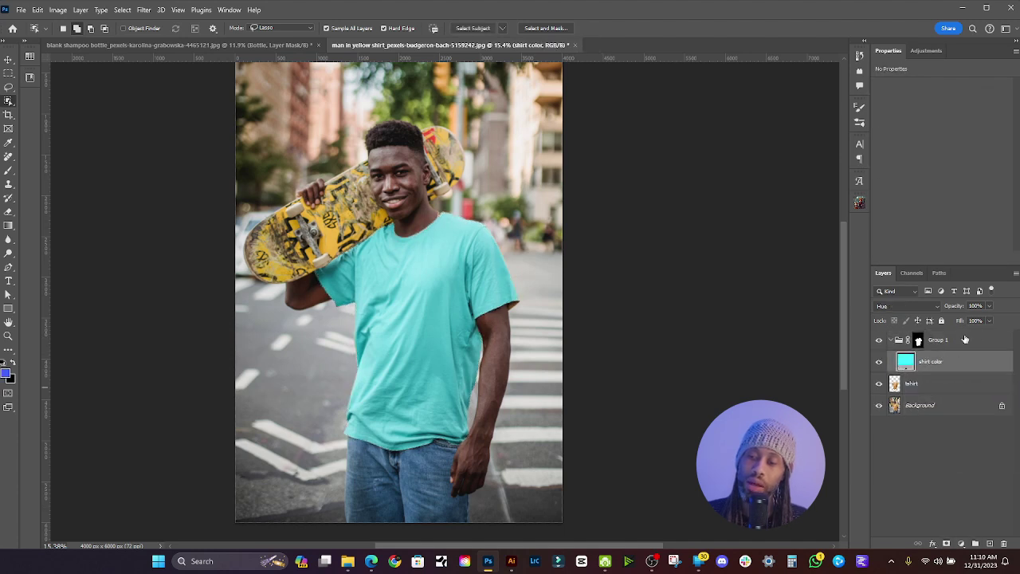
# Step: Rename the masked group "Change Tshirt"
pyautogui.click(966, 344)
pyautogui.doubleClick(936, 341)
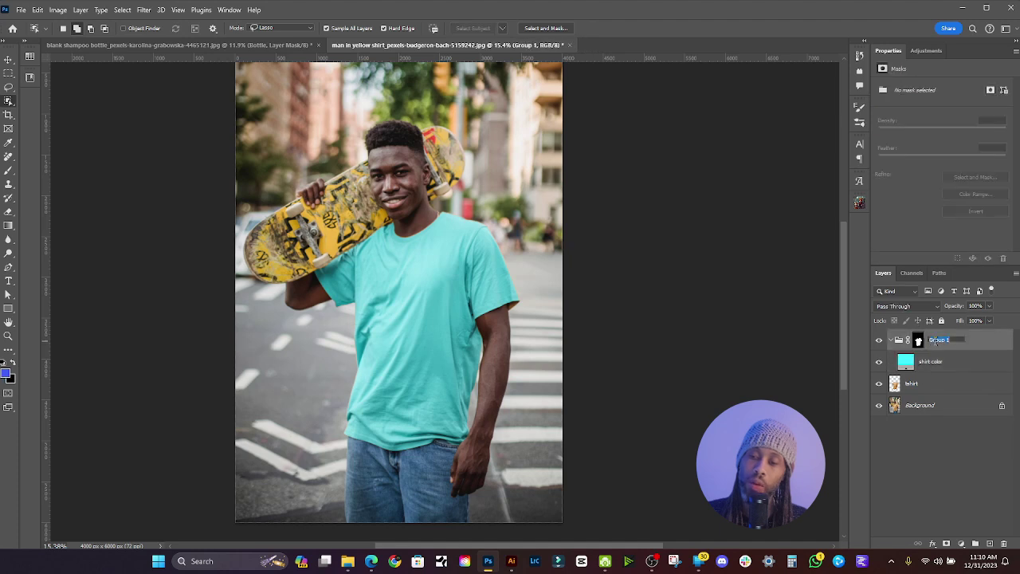
pyautogui.write('Tshirt')
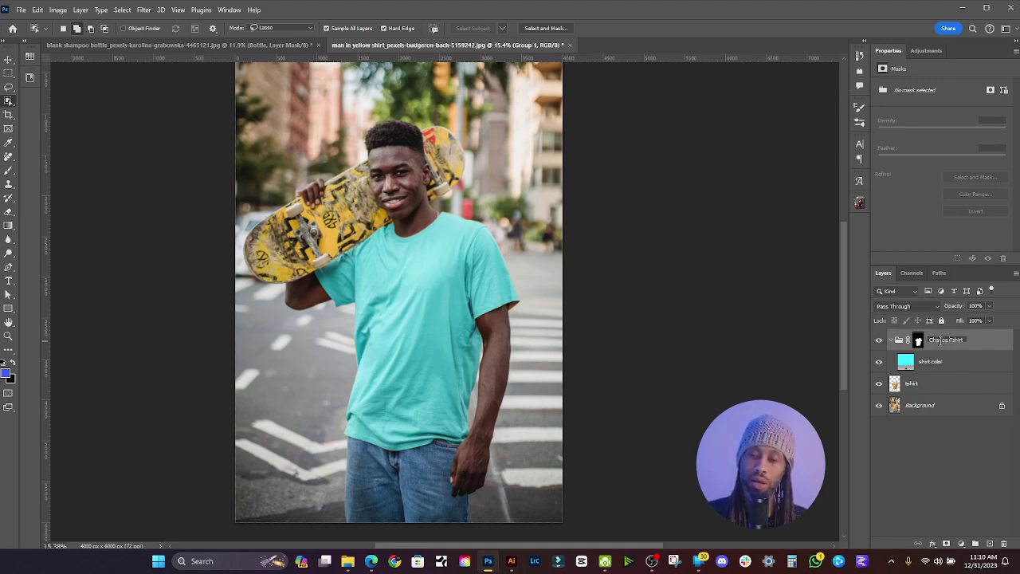
pyautogui.press('Return')
# Step: With the shirt color layer active, copy the stacked KomBrew logo from Illustrator's middle artboard and return to Photoshop
pyautogui.click(950, 370)
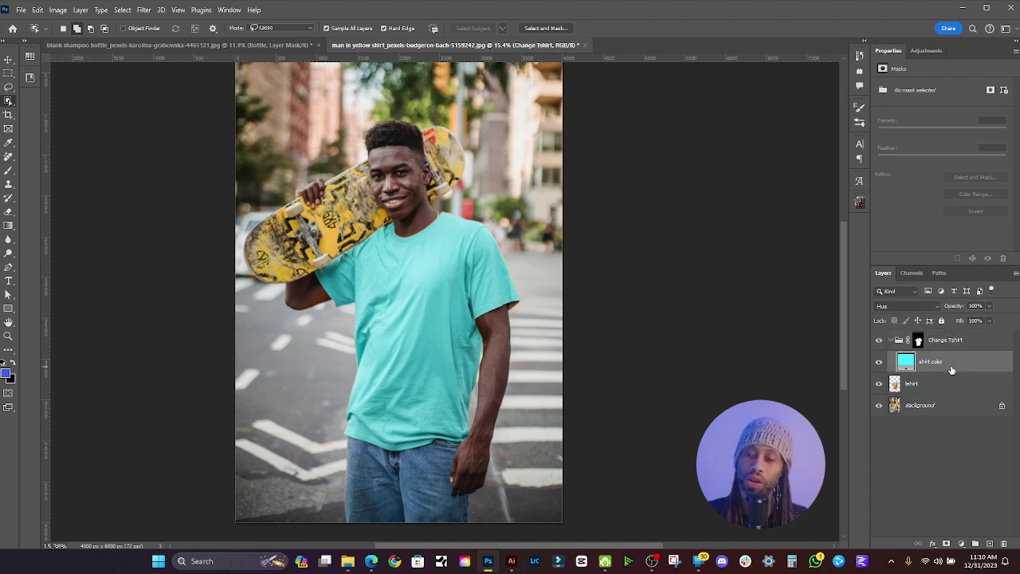
pyautogui.click(510, 561)
pyautogui.click(540, 325)
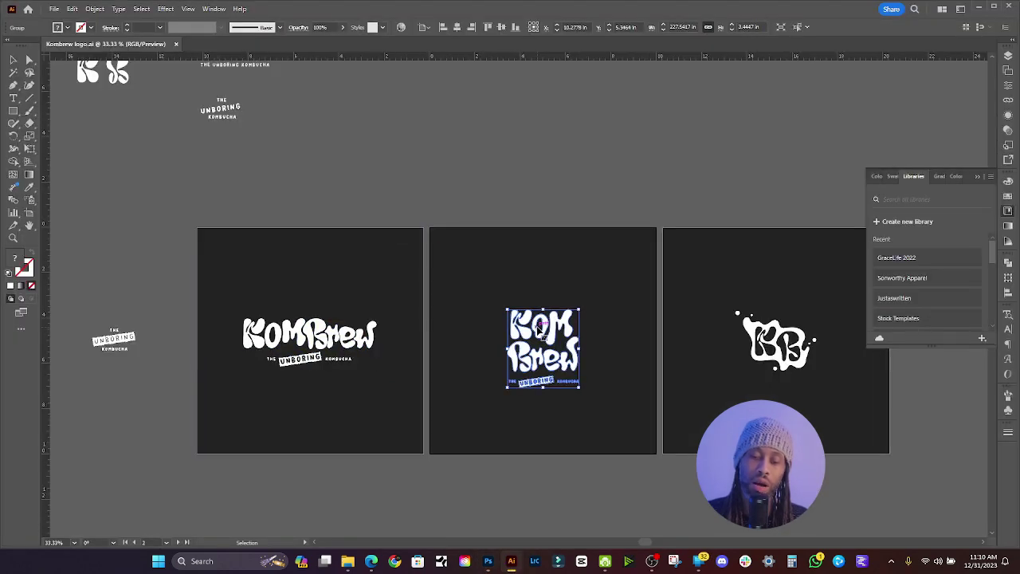
pyautogui.click(487, 561)
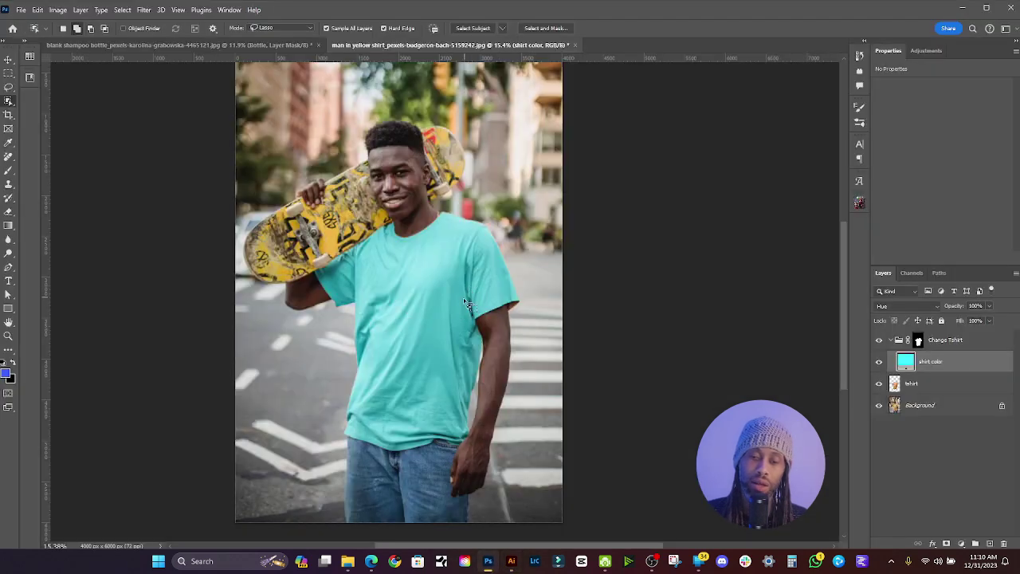
# Step: Paste the copied KomBrew logo above the shirt color layer and enlarge it to about 493% across the shirt's chest
pyautogui.hotkey('ctrl', 'v')
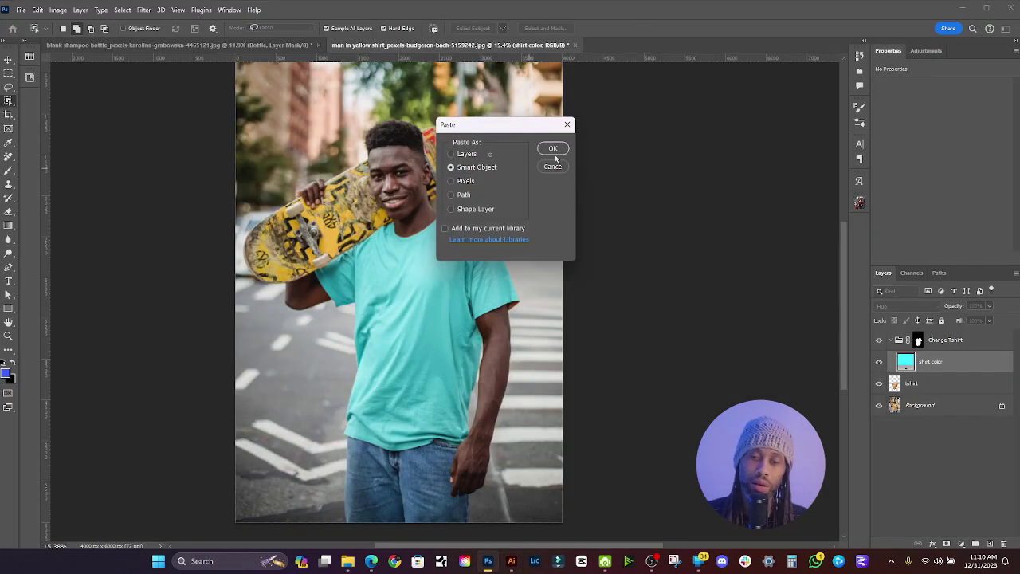
pyautogui.click(467, 154)
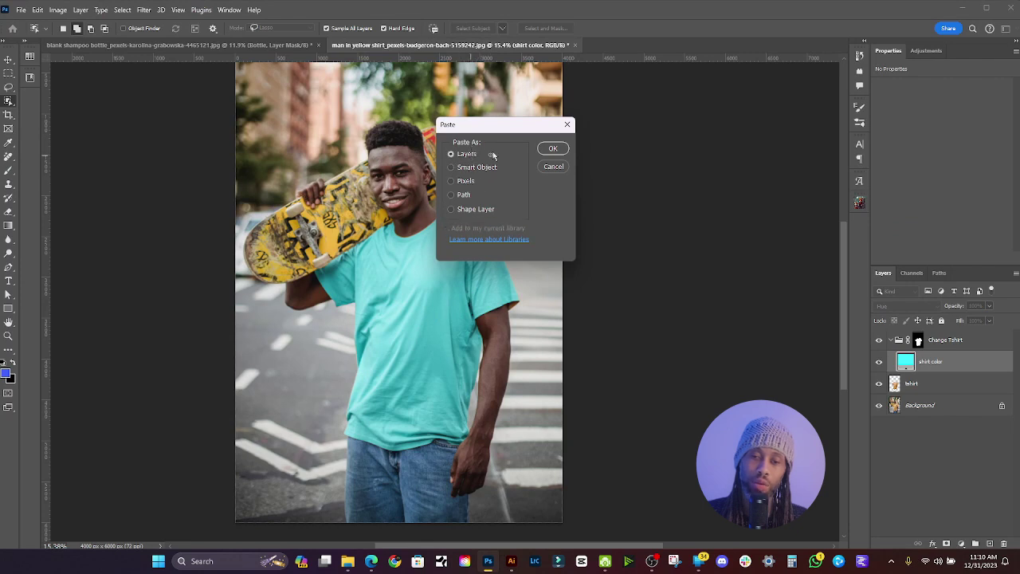
pyautogui.click(553, 149)
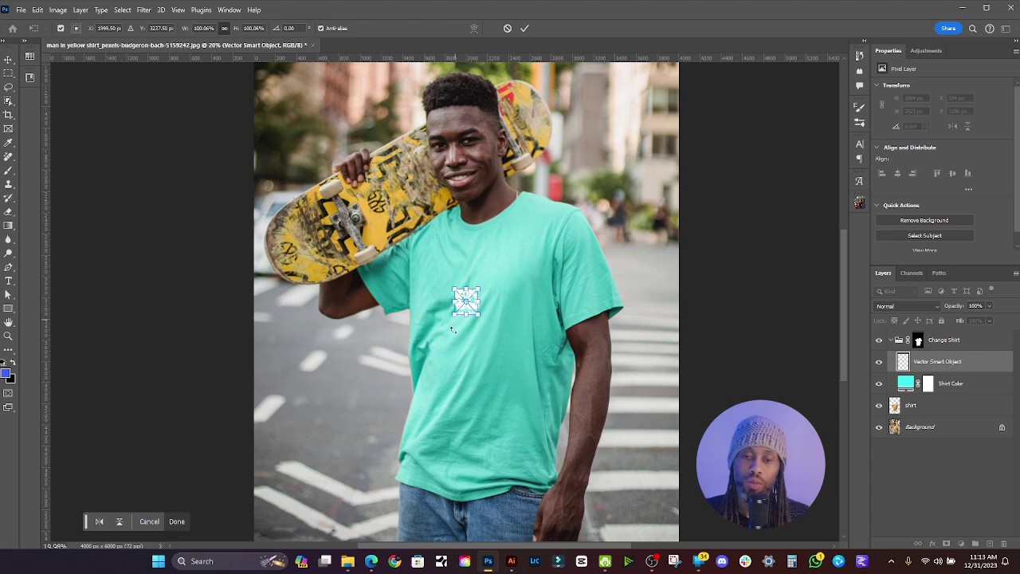
pyautogui.moveTo(479, 316); pyautogui.dragTo(517, 390)
pyautogui.moveTo(482, 333); pyautogui.dragTo(498, 352)
pyautogui.press('Return')
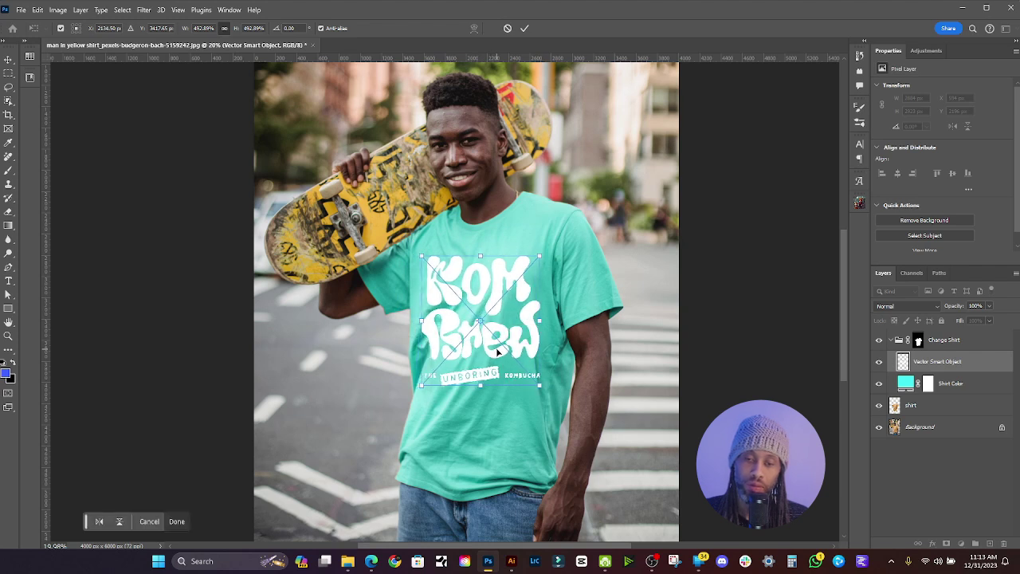
# Step: Rename the pasted logo layer "Graphic" and rasterize it
pyautogui.doubleClick(944, 362)
pyautogui.write('Graphic')
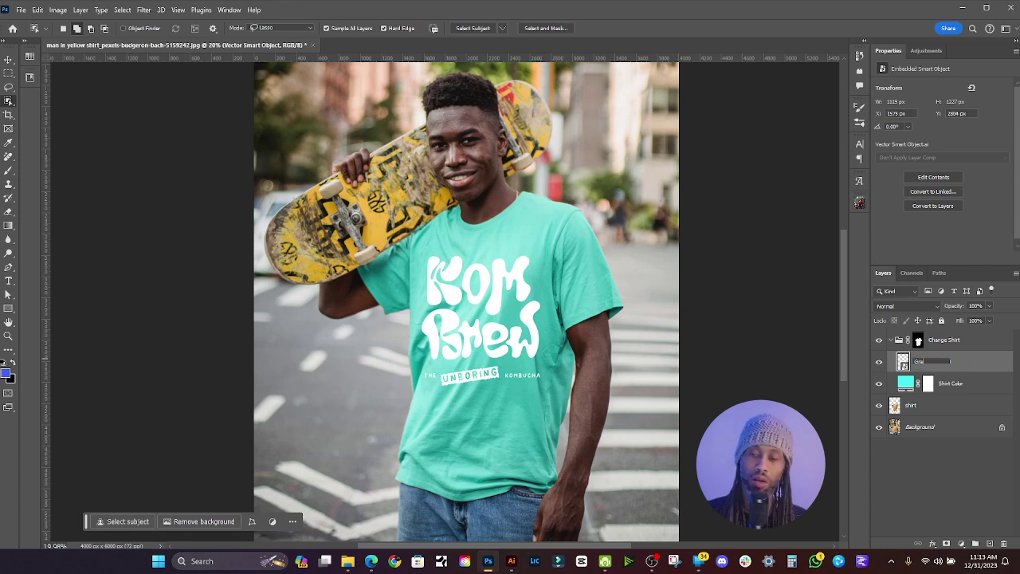
pyautogui.press('Return')
pyautogui.rightClick(944, 362)
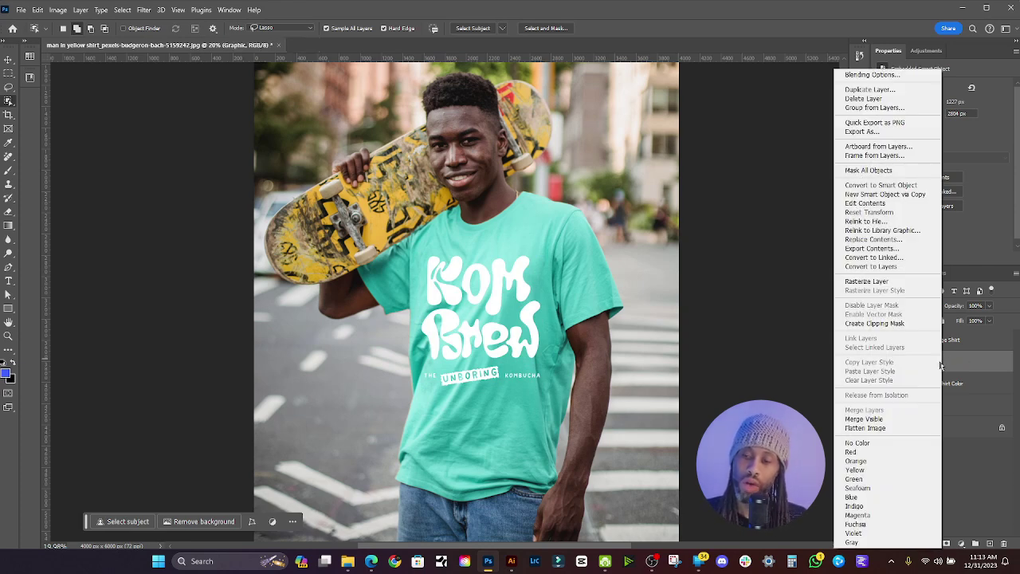
pyautogui.click(877, 282)
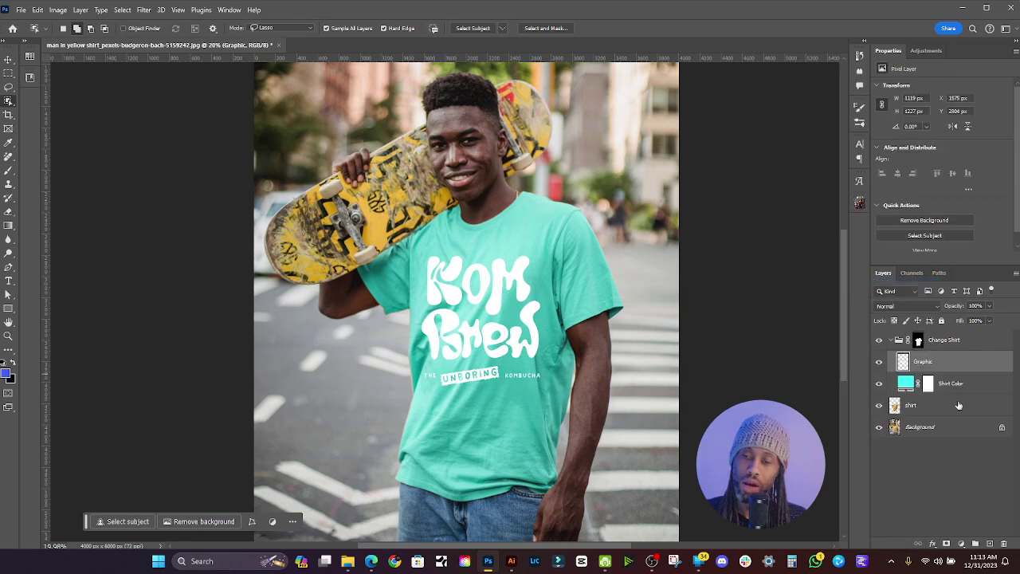
# Step: Add an empty layer beneath the Graphic layer and convert both layers into one smart object
pyautogui.click(988, 543)
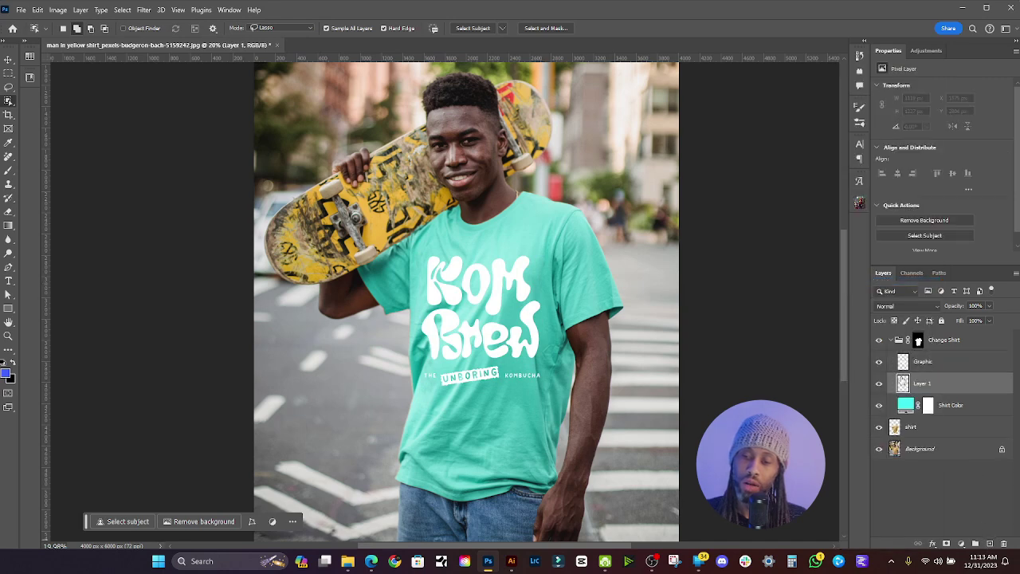
pyautogui.keyDown('shift'); pyautogui.click(935, 363); pyautogui.keyUp('shift')
pyautogui.rightClick(928, 366)
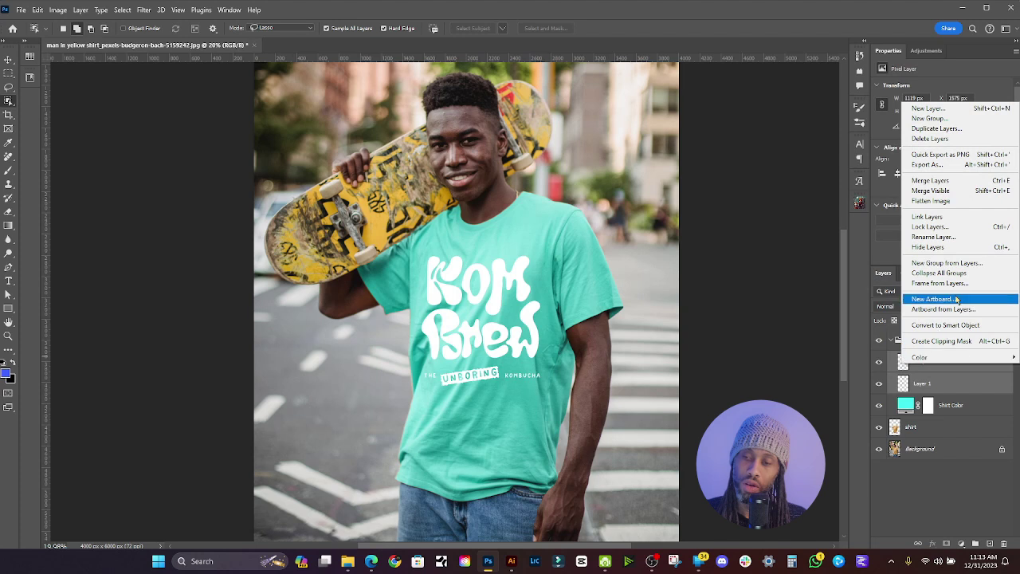
pyautogui.click(949, 325)
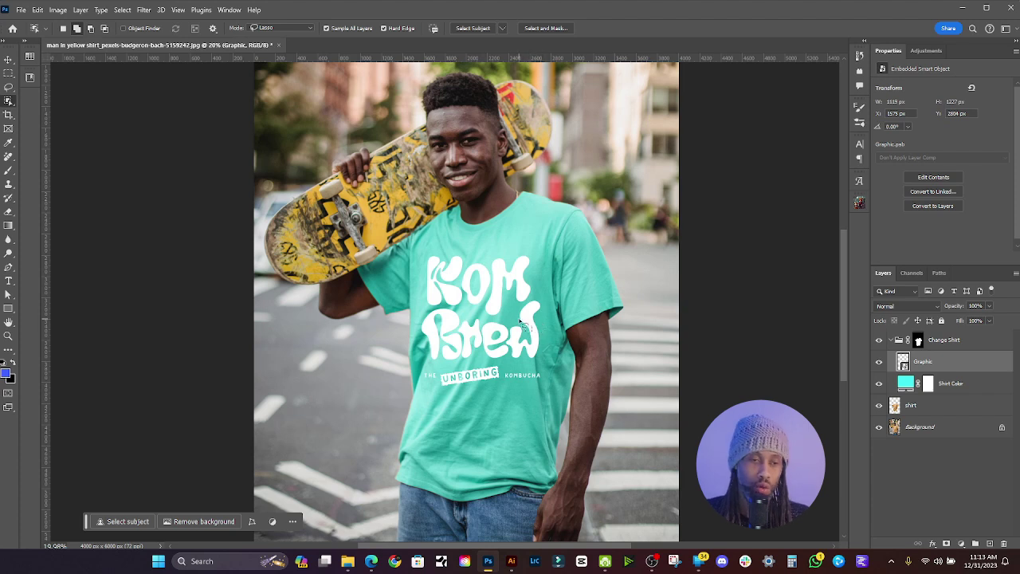
# Step: Skew the left and right edges of the Graphic smart object slightly downward to follow the torso, and raise it on the chest
pyautogui.hotkey('ctrl', 't')
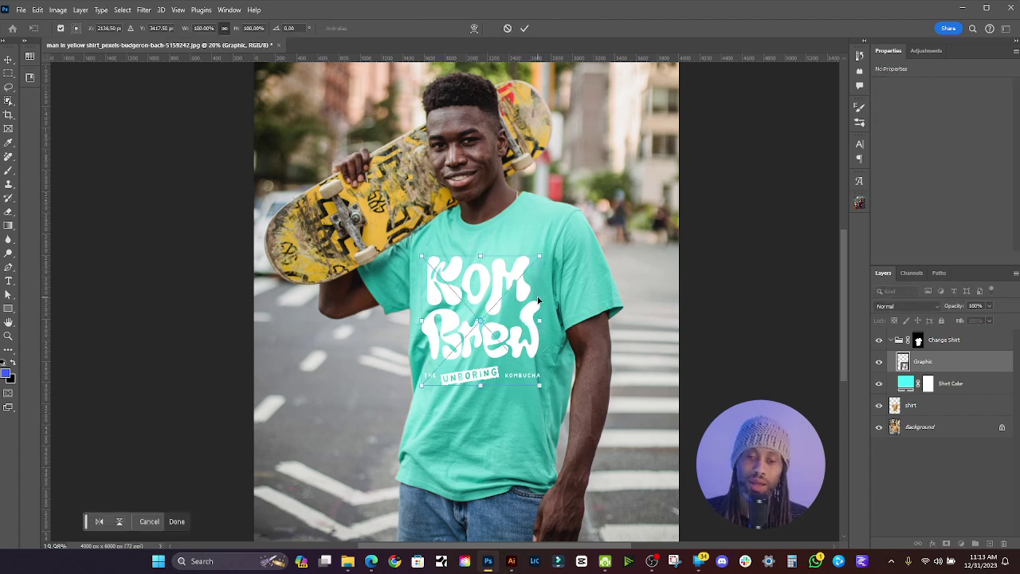
pyautogui.rightClick(484, 276)
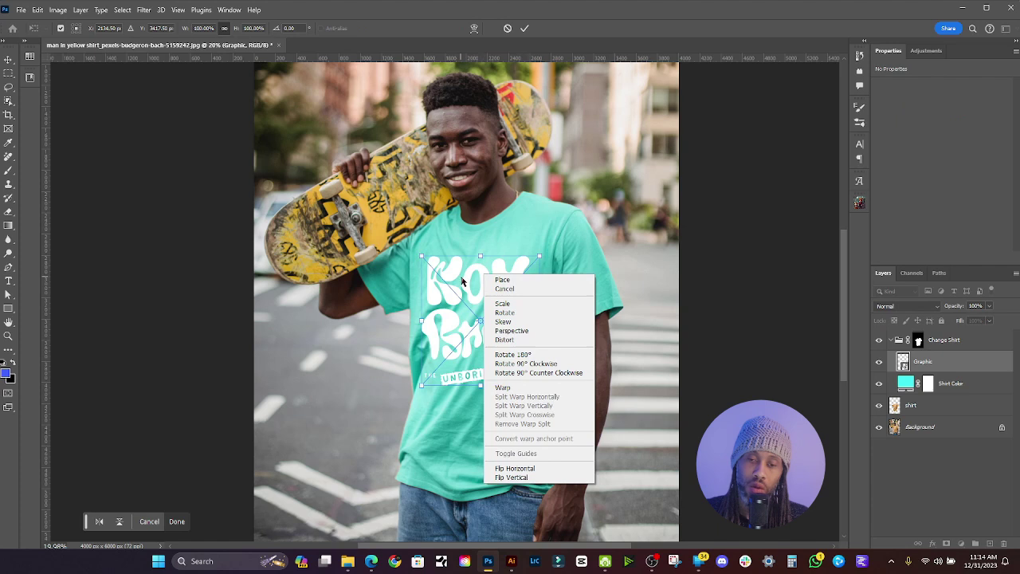
pyautogui.click(504, 323)
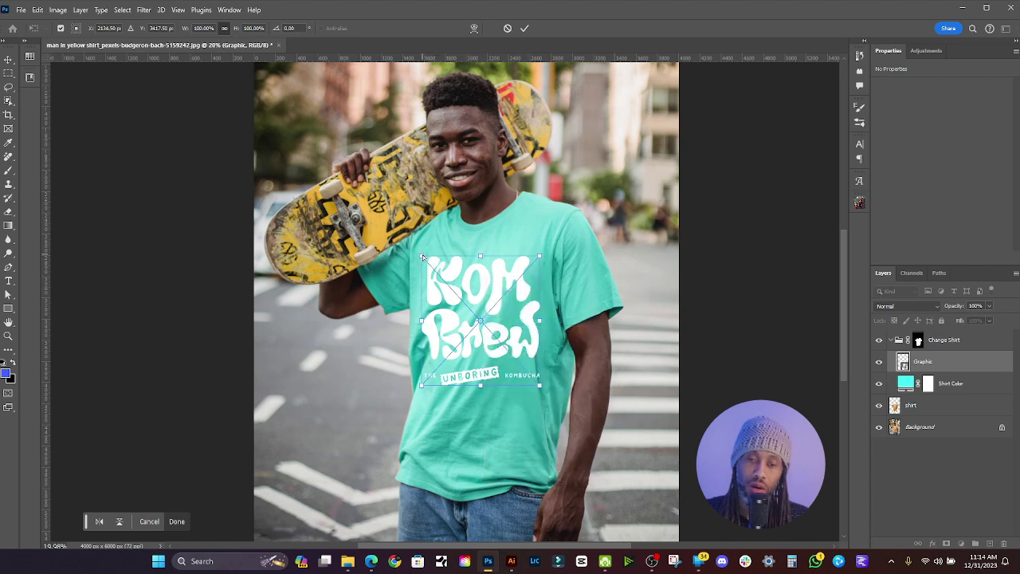
pyautogui.moveTo(422, 254); pyautogui.dragTo(423, 267)
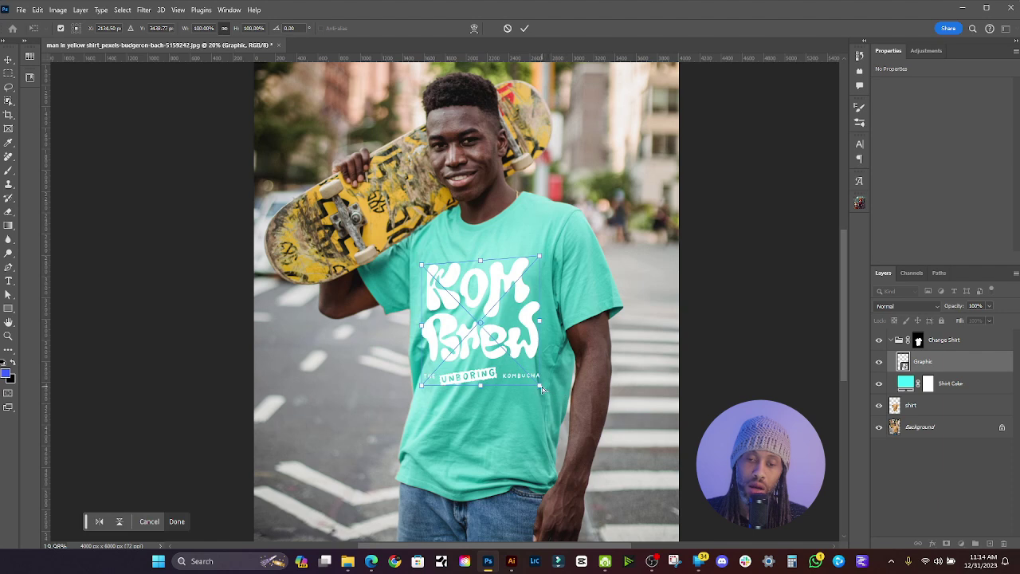
pyautogui.moveTo(541, 391); pyautogui.dragTo(545, 396)
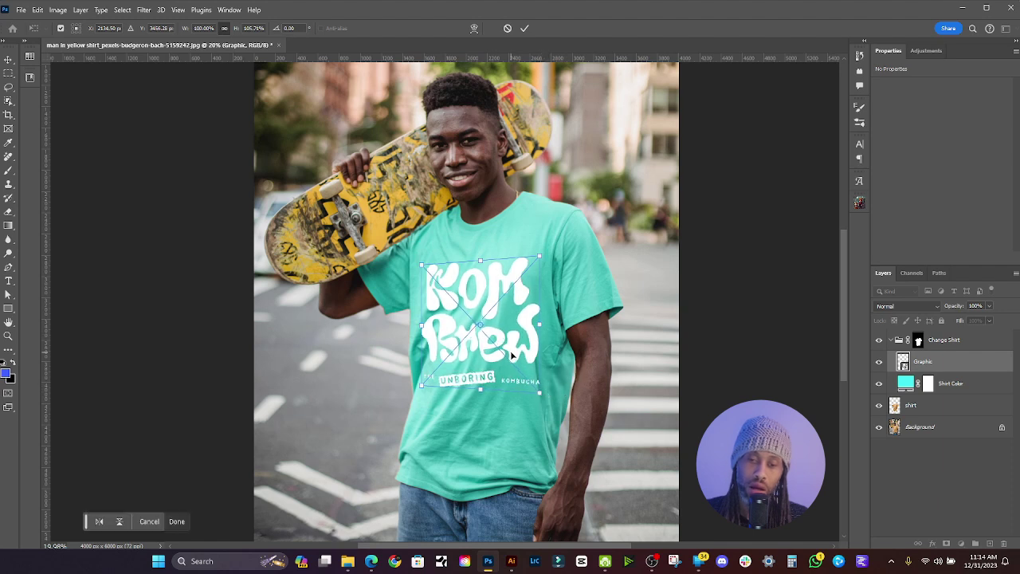
pyautogui.moveTo(513, 356); pyautogui.dragTo(509, 339)
pyautogui.press('Return')
pyautogui.press('w')
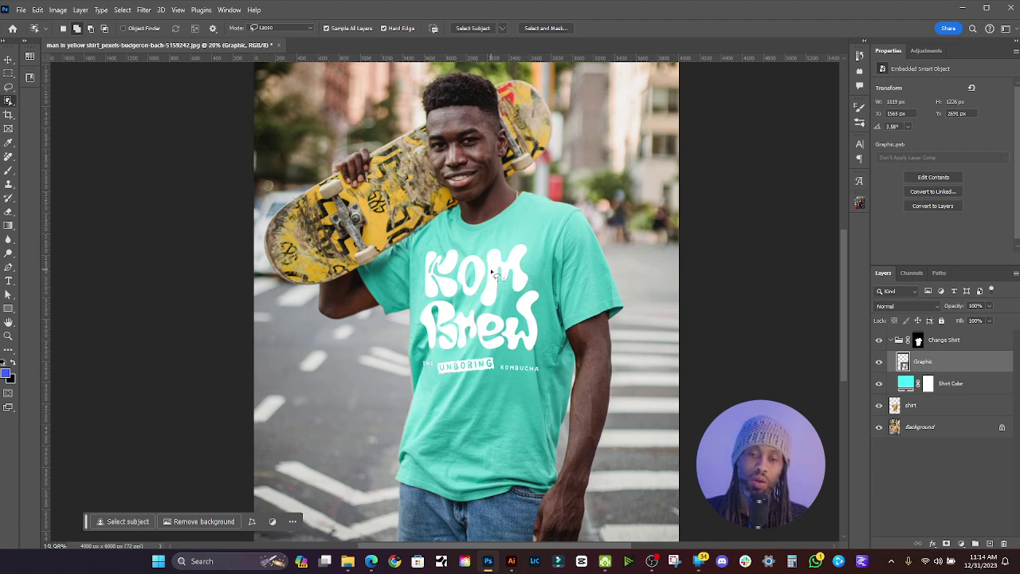
# Step: Set the Graphic layer's Blend If range for the Underlying Layer shadows to a split of 72 / 180
pyautogui.doubleClick(991, 368)
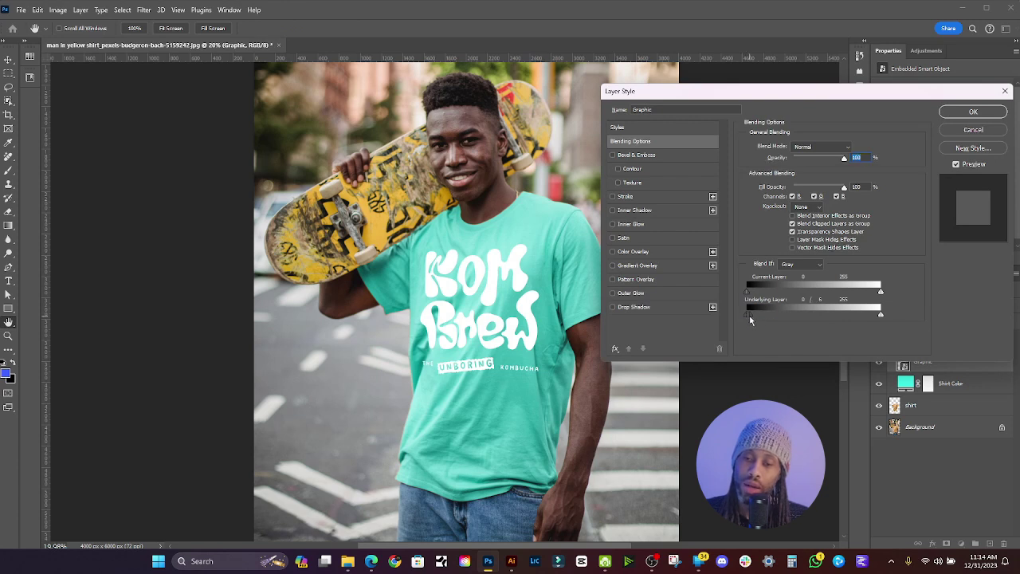
pyautogui.moveTo(764, 319); pyautogui.dragTo(841, 315)
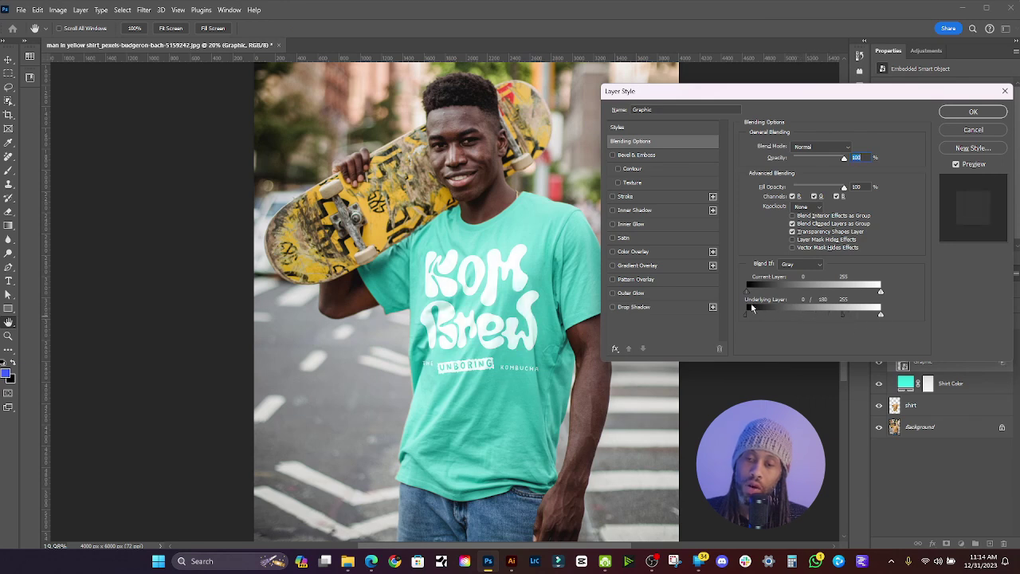
pyautogui.moveTo(773, 315)
pyautogui.mouseDown()
pyautogui.moveTo(813, 324)
pyautogui.moveTo(789, 322)
pyautogui.mouseUp()
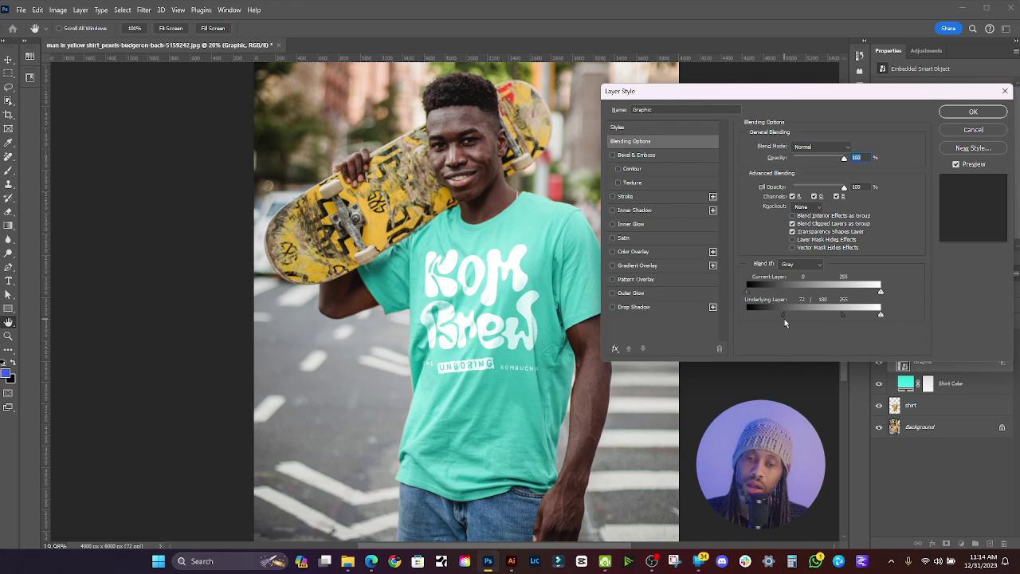
pyautogui.click(971, 113)
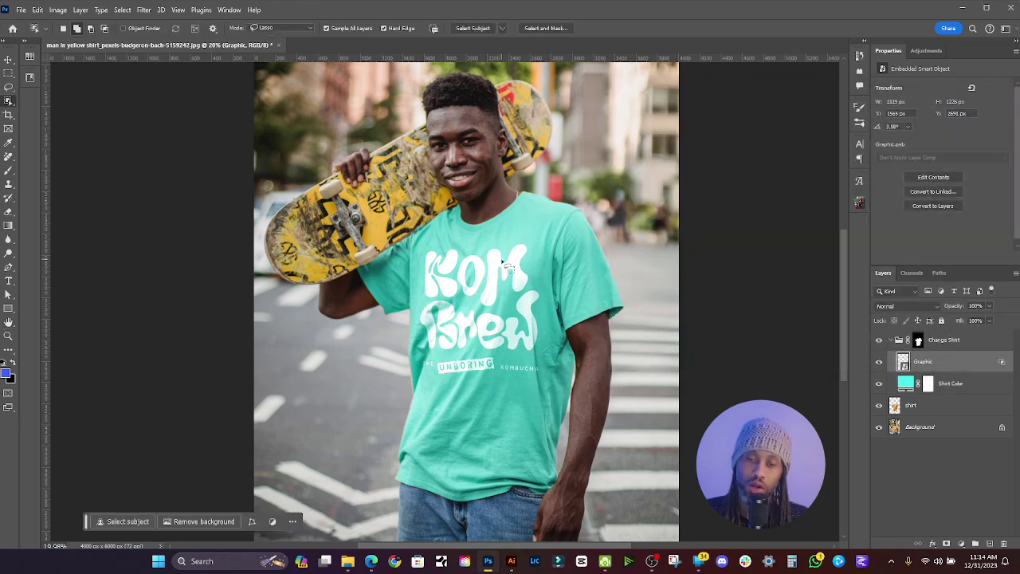
# Step: Compare the logo up close with and without the Blend If setting, keeping the setting applied
pyautogui.scroll(2, 511, 275)
pyautogui.scroll(1, 510, 276)
pyautogui.hotkey('ctrl', 'z')
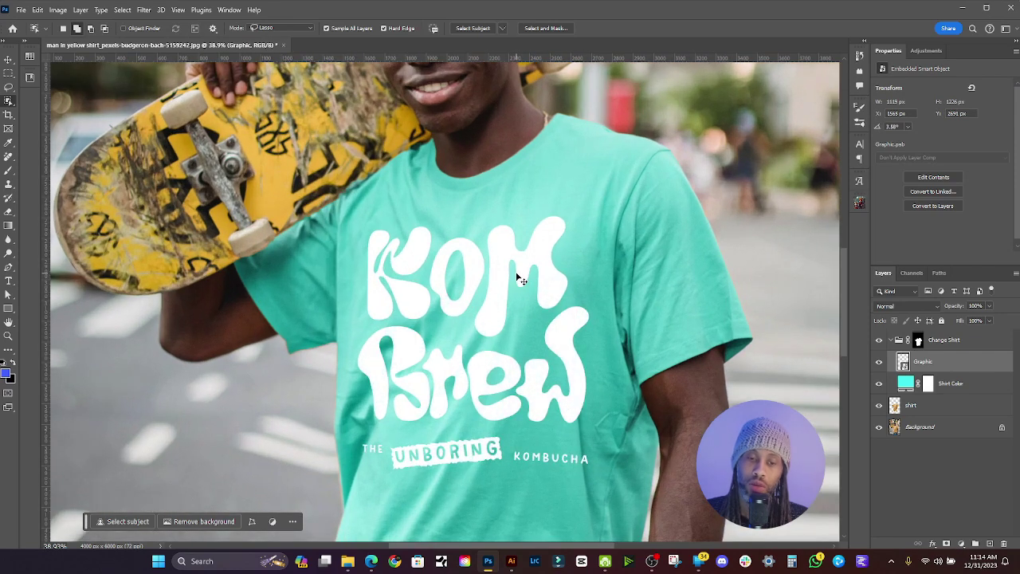
pyautogui.hotkey('ctrl', 'shift', 'z')
pyautogui.scroll(-3, 522, 277)
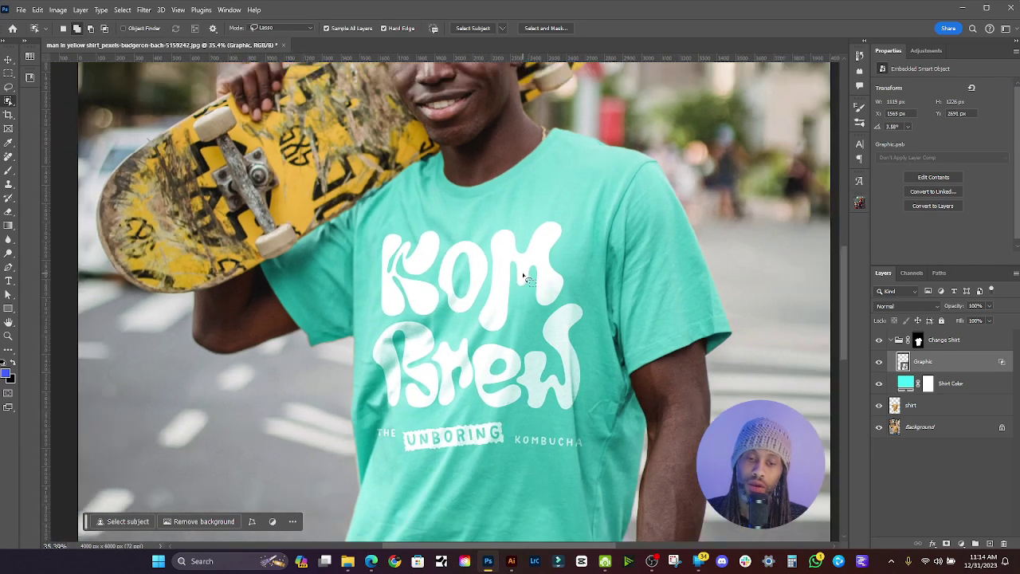
pyautogui.scroll(-2, 524, 275)
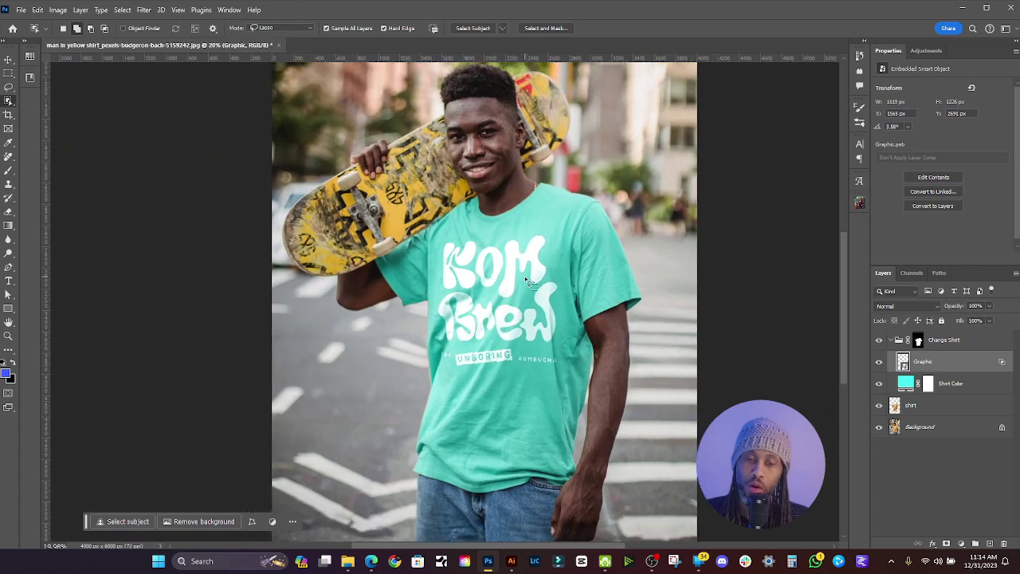
# Step: Add a Curves adjustment clipped to the shirt layer and raise its black point to input 39
pyautogui.click(938, 408)
pyautogui.click(960, 544)
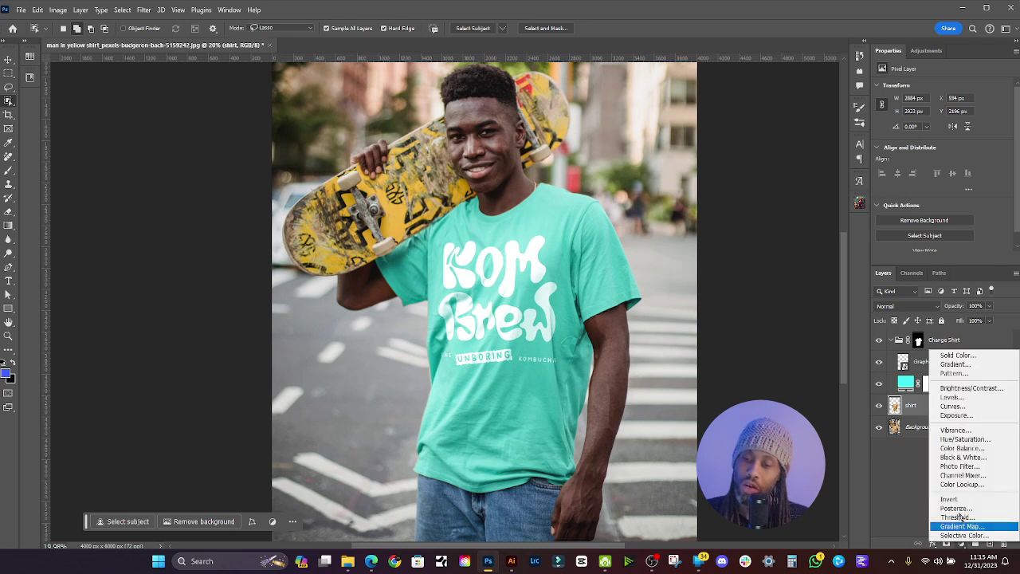
pyautogui.click(938, 405)
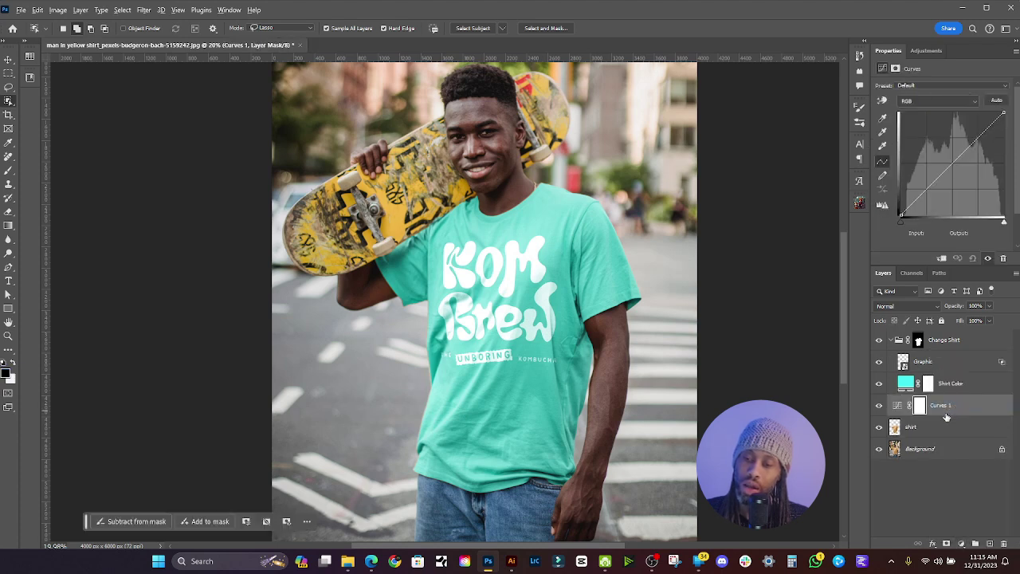
pyautogui.keyDown('alt'); pyautogui.click(942, 416); pyautogui.keyUp('alt')
pyautogui.click(906, 405)
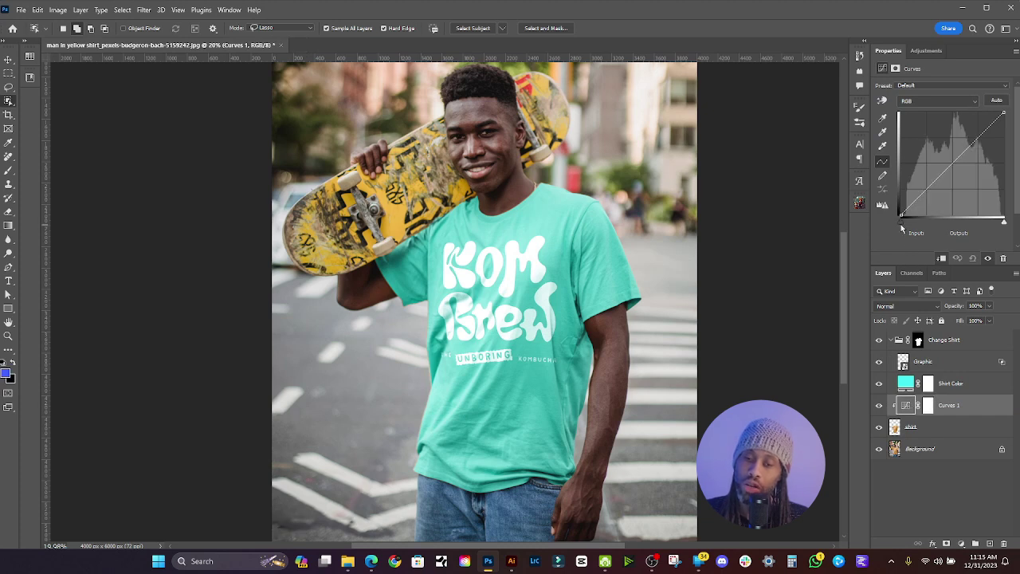
pyautogui.moveTo(902, 227); pyautogui.dragTo(917, 227)
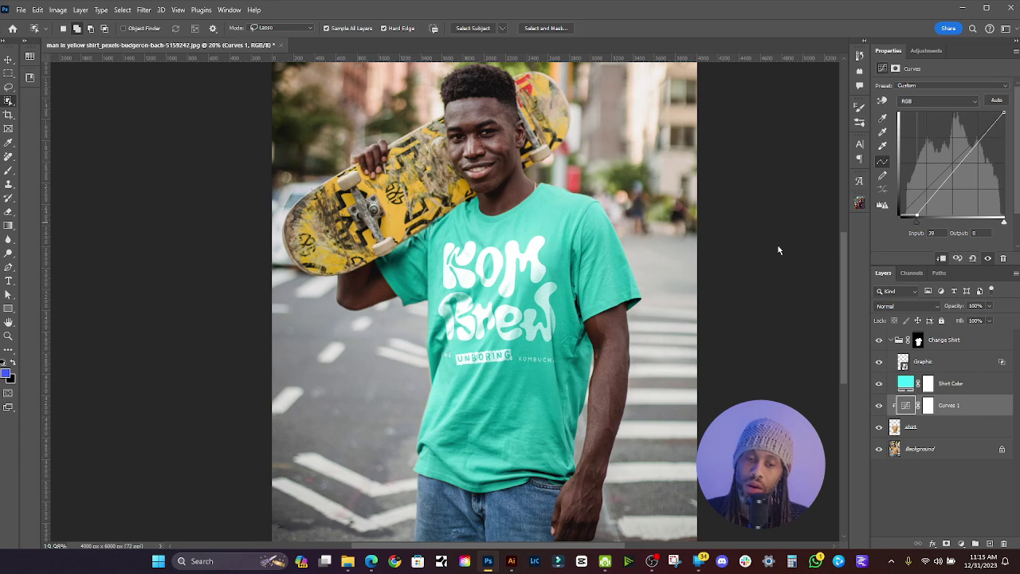
# Step: Compare the shirt's shadows with the Curves adjustment hidden and shown
pyautogui.press('v')
pyautogui.scroll(-1, 549, 271)
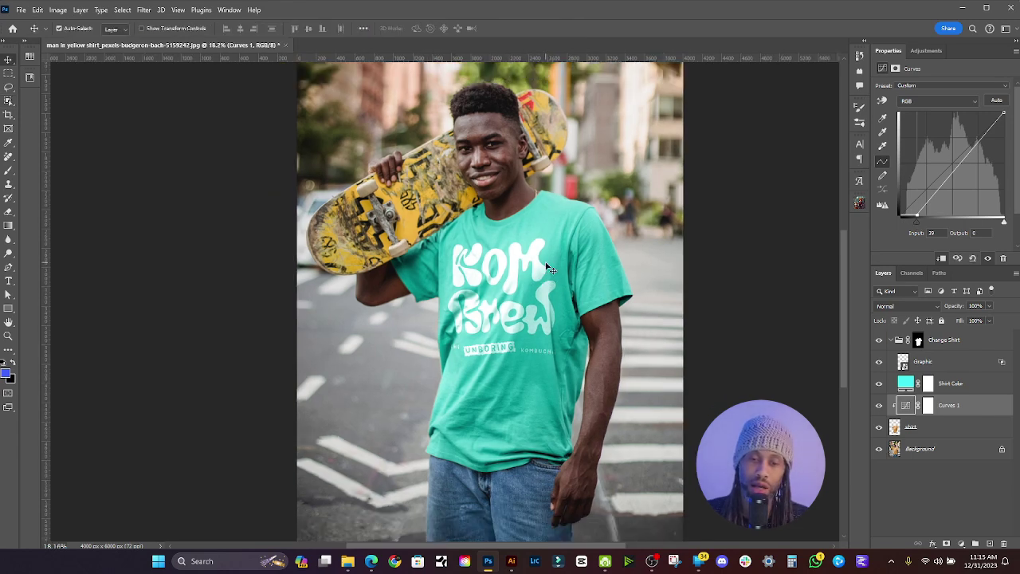
pyautogui.click(878, 406)
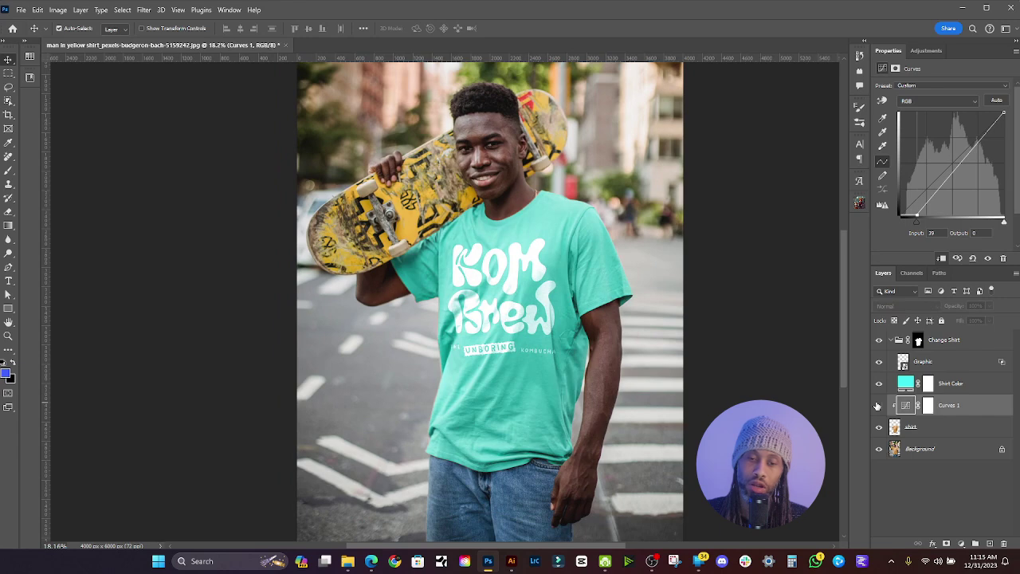
pyautogui.click(879, 406)
pyautogui.scroll(-2, 563, 295)
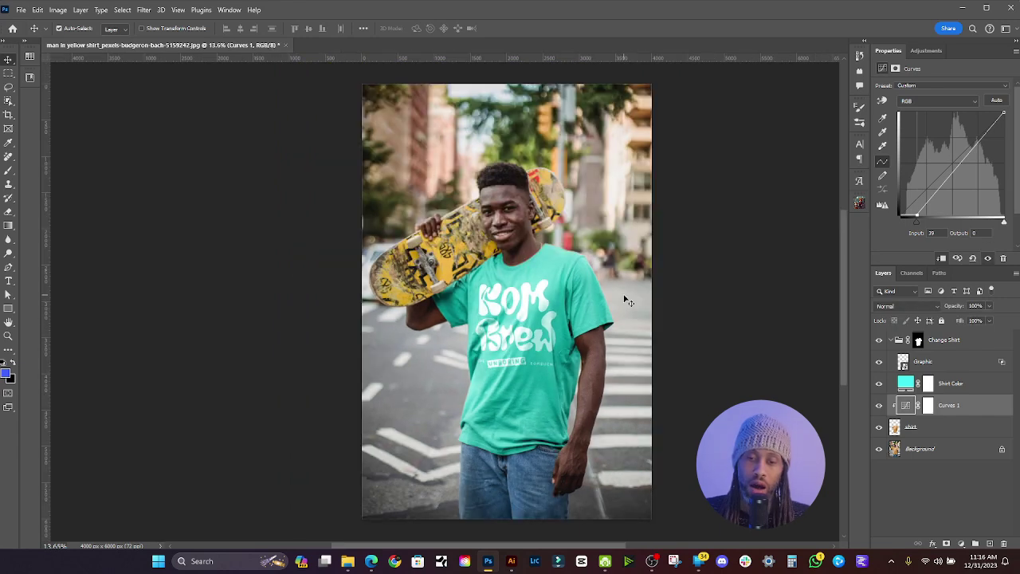
pyautogui.scroll(1, 523, 310)
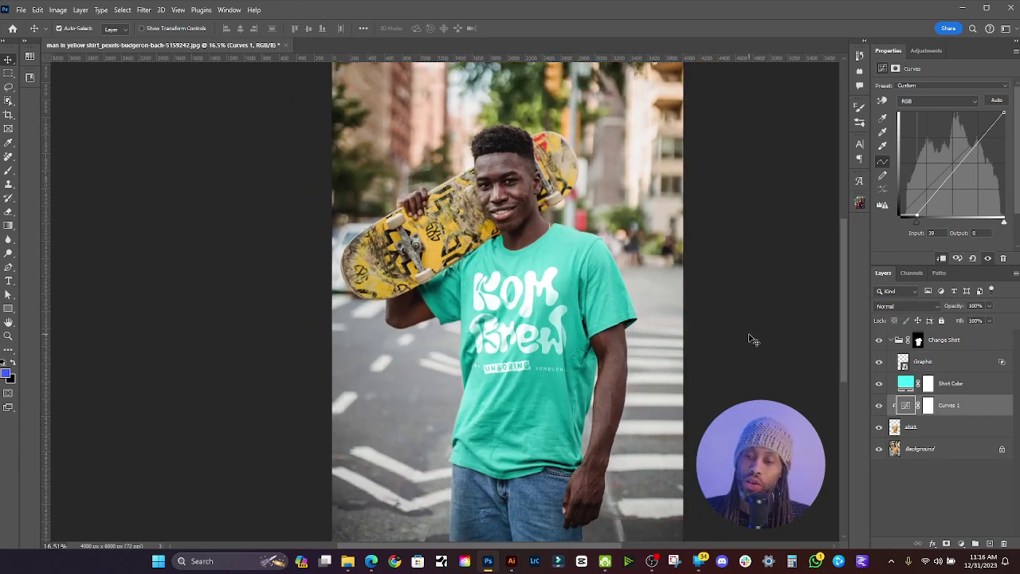
# Step: Duplicate the Graphic layer above the Change Shirt group and rename the copy "CHANGE GRAPHIC"
pyautogui.click(960, 340)
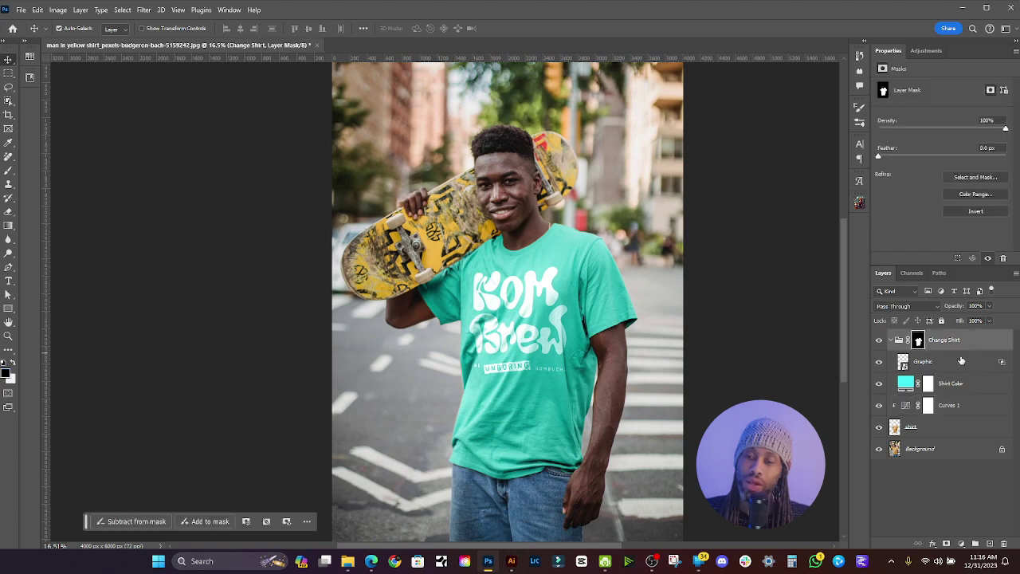
pyautogui.click(960, 362)
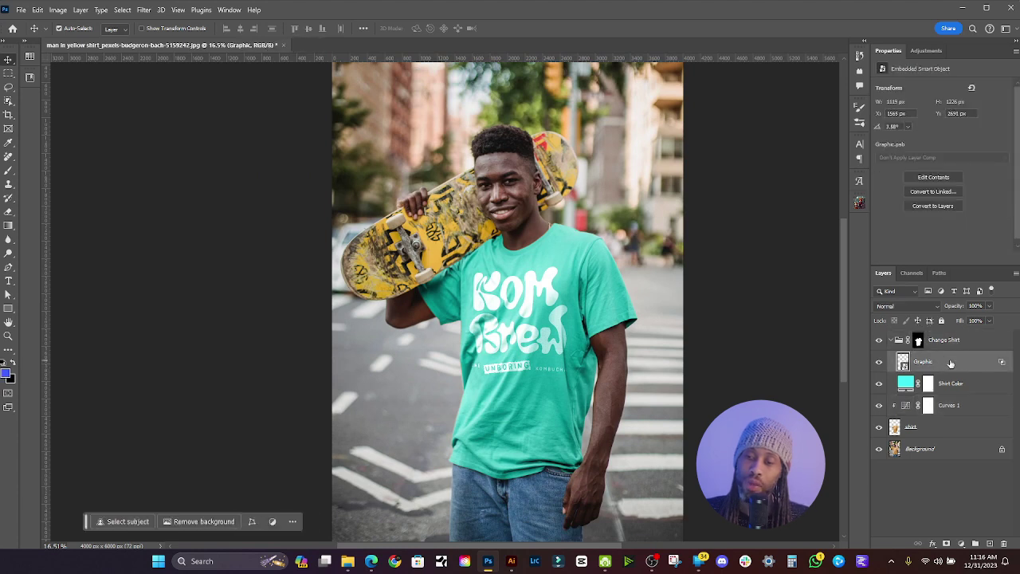
pyautogui.moveTo(943, 365); pyautogui.dragTo(941, 325)
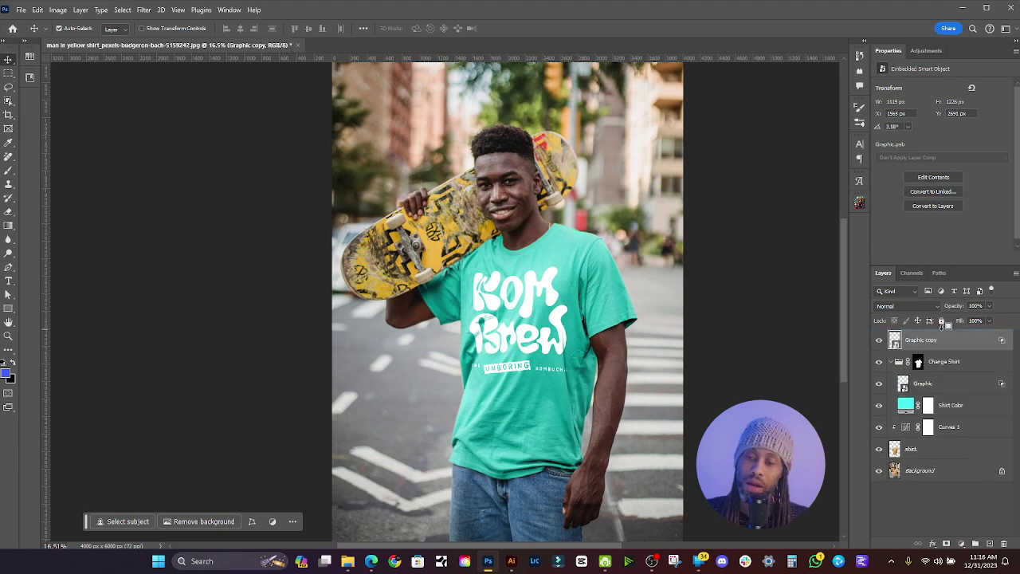
pyautogui.doubleClick(926, 342)
pyautogui.press('capslock')
pyautogui.write('CHANGE GRAPHIC')
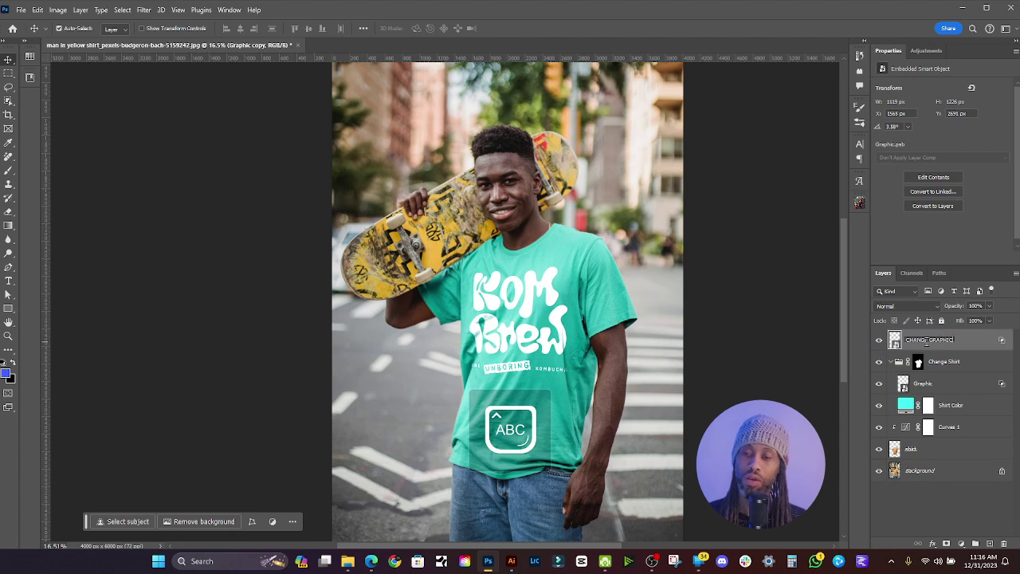
pyautogui.press('Return')
pyautogui.press('capslock')
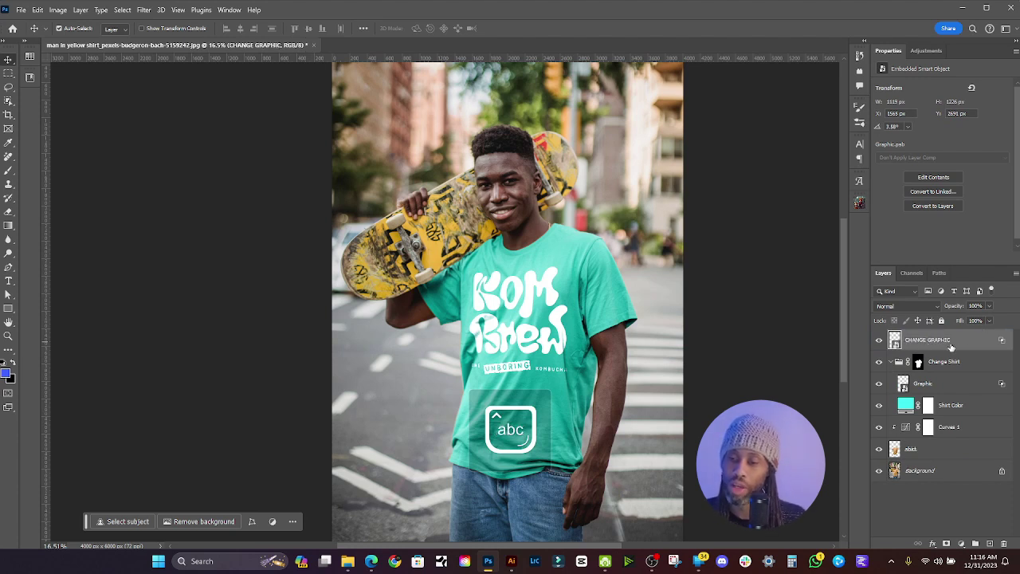
# Step: Hide the CHANGE GRAPHIC layer, then inspect its smart object contents and return to the mockup
pyautogui.click(877, 342)
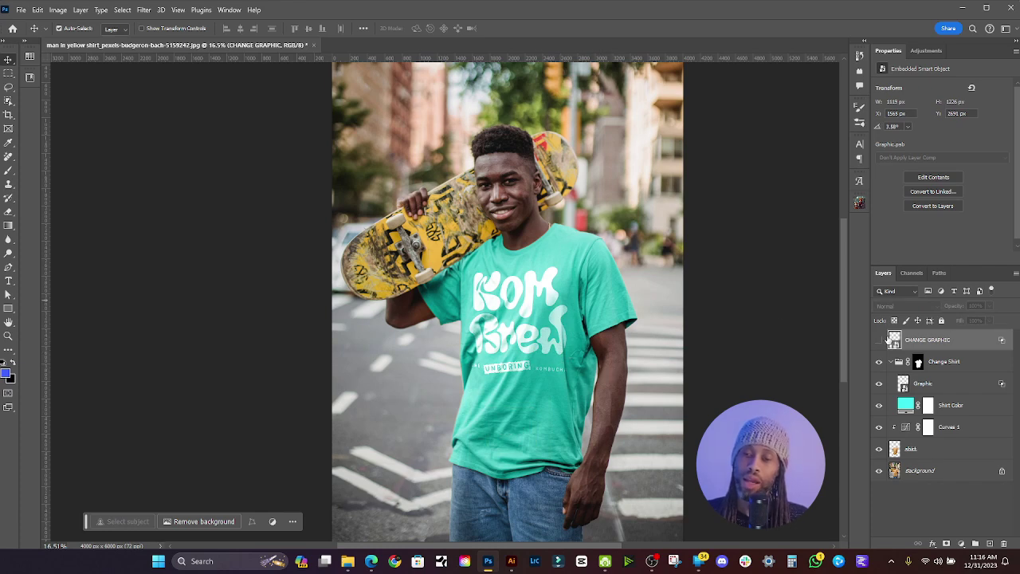
pyautogui.doubleClick(894, 340)
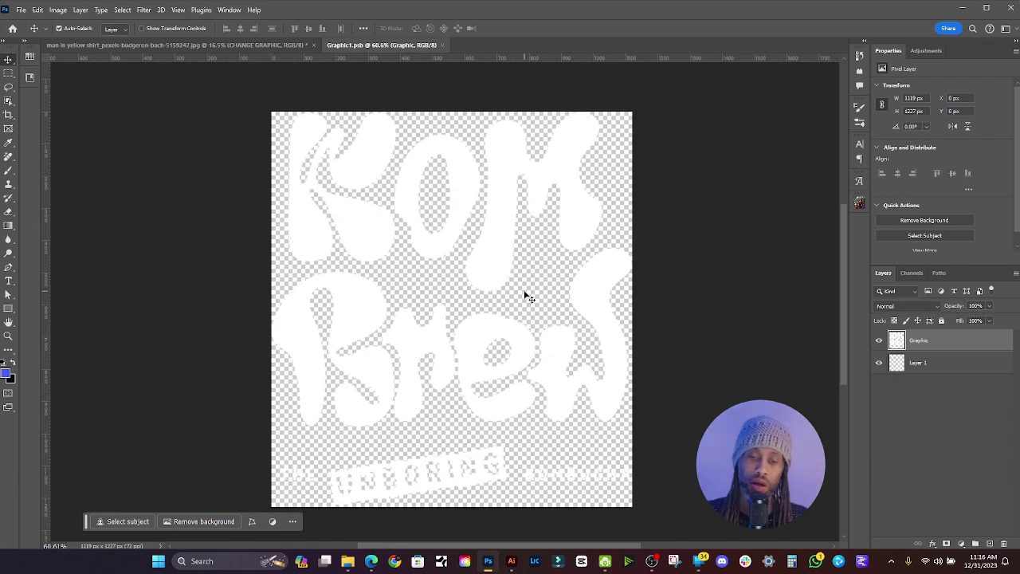
pyautogui.hotkey('ctrl', 'w')
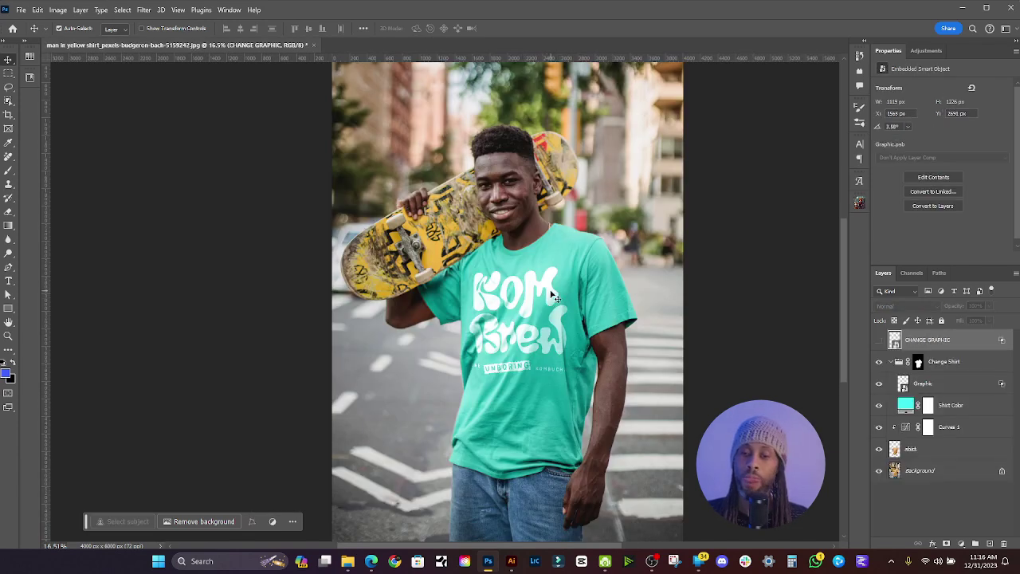